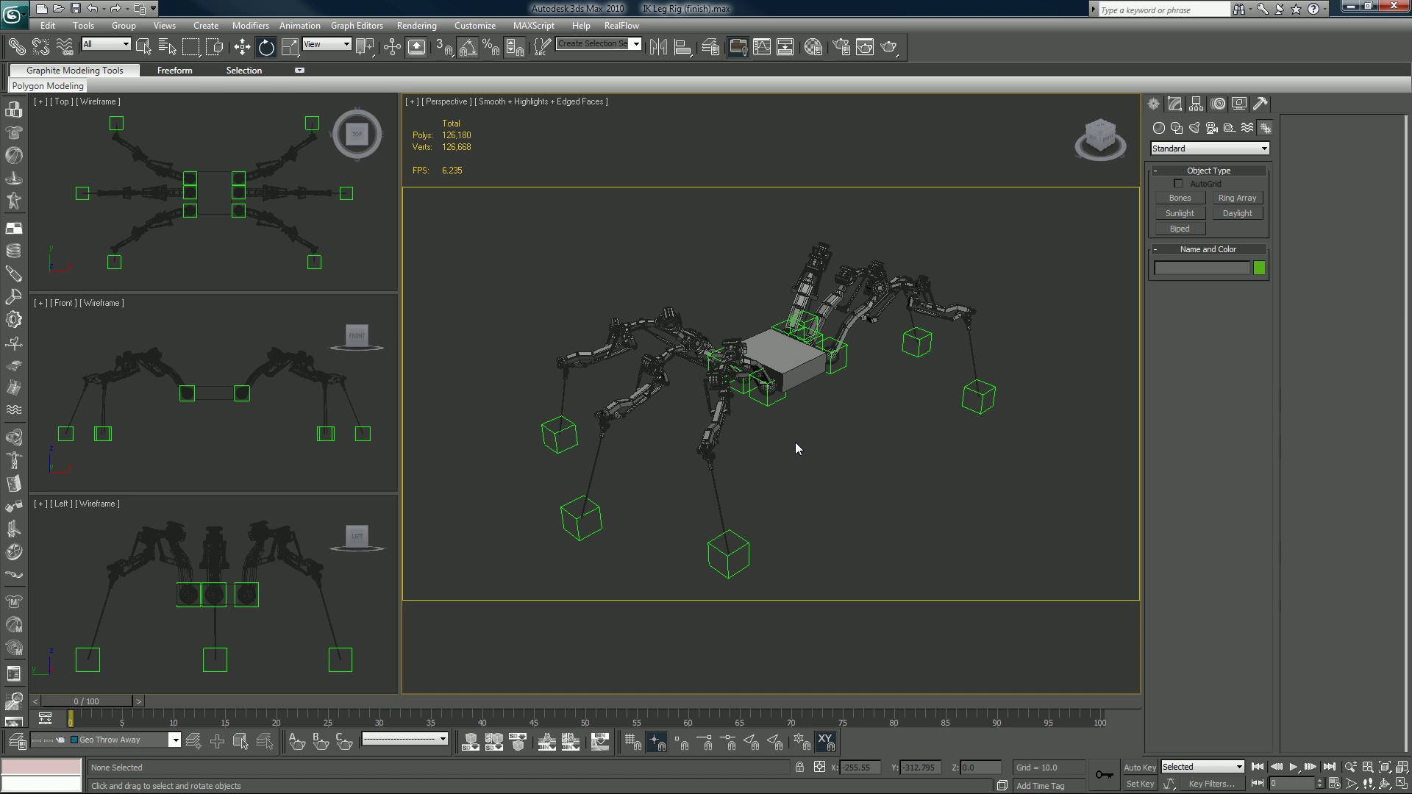
Maximize the perspective view of the robot and select the front-left leg's foot dummy for moving.
{"action": "middle_click_drag", "start_coordinate": [795, 443], "coordinate": [774, 427], "text": "alt"}
{"action": "key", "text": "alt+w"}
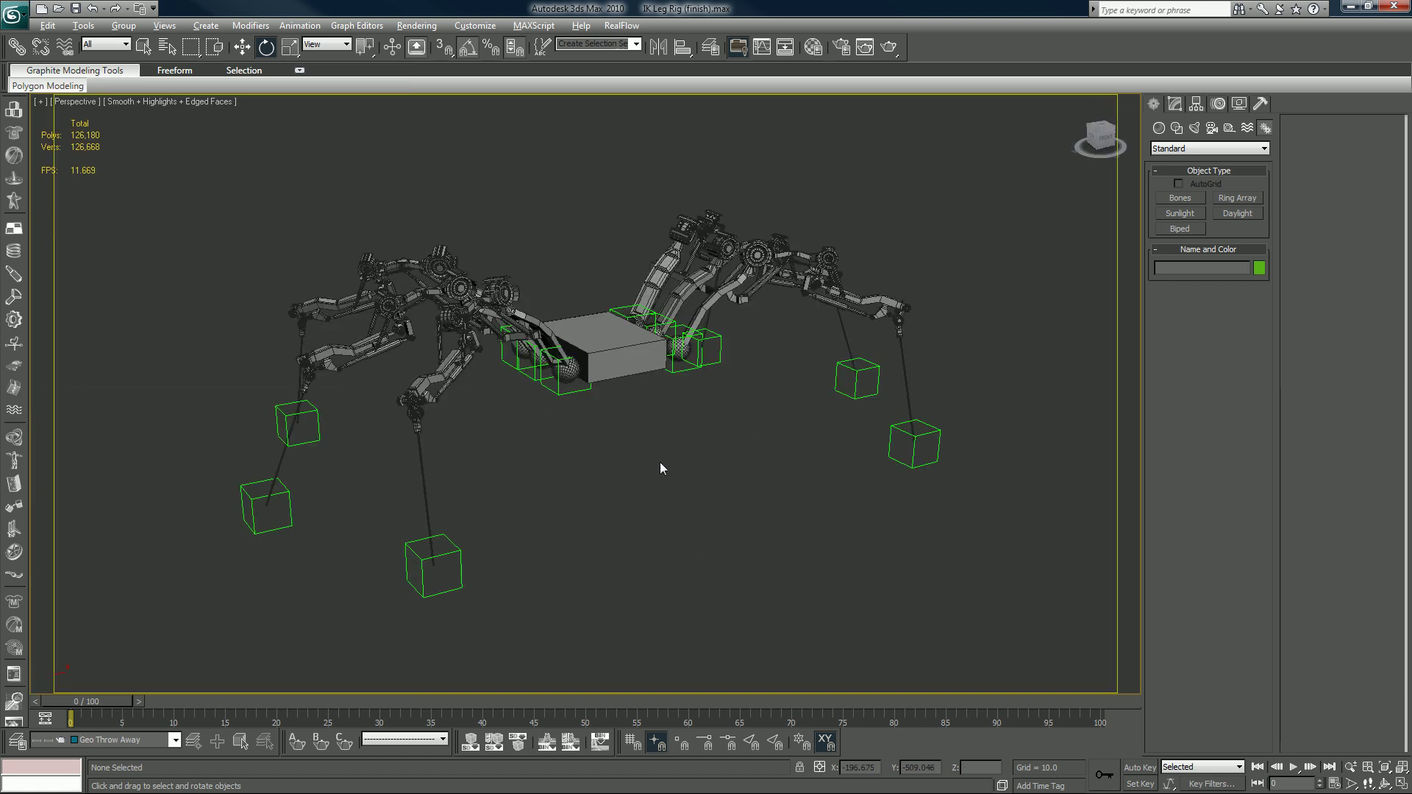
{"action": "left_click", "coordinate": [461, 563]}
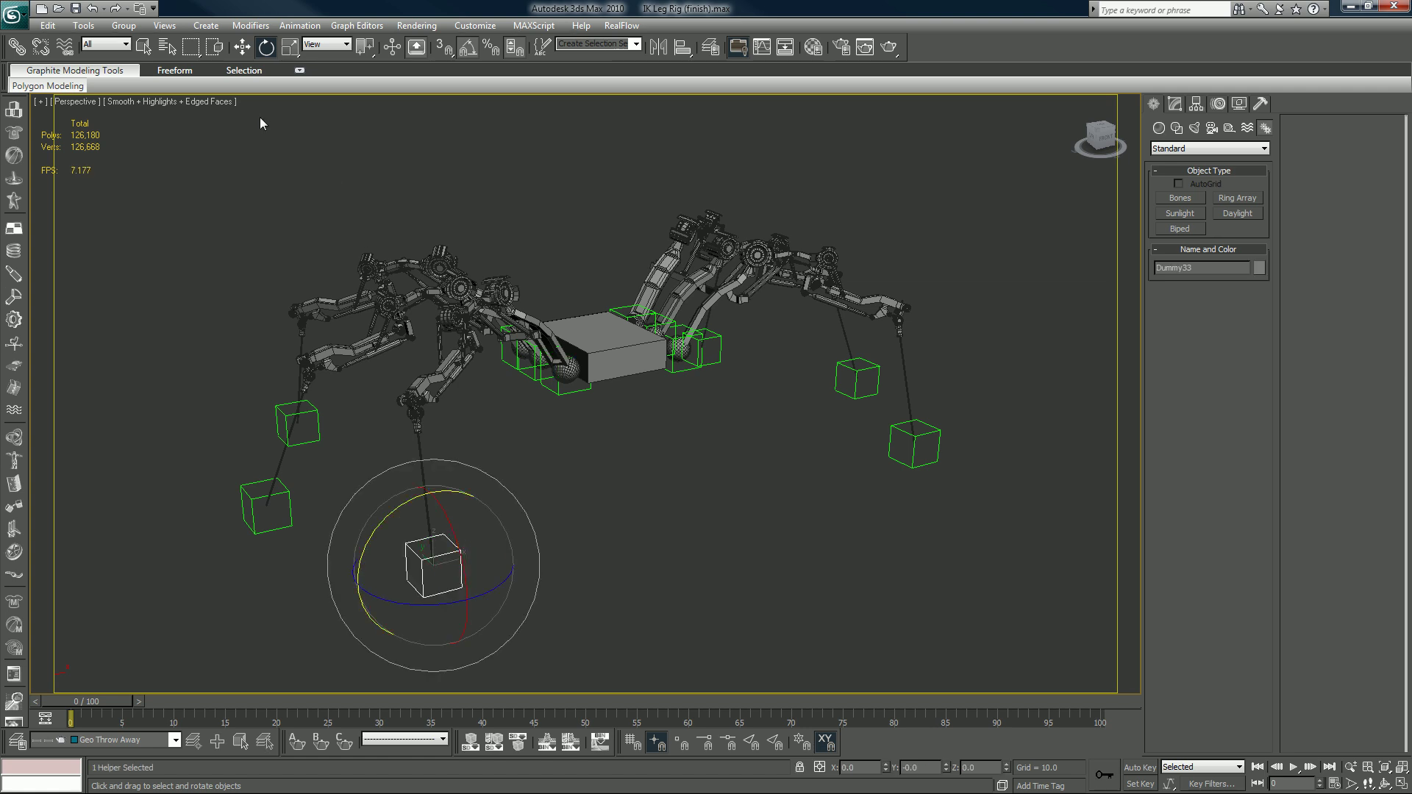
{"action": "left_click", "coordinate": [242, 46]}
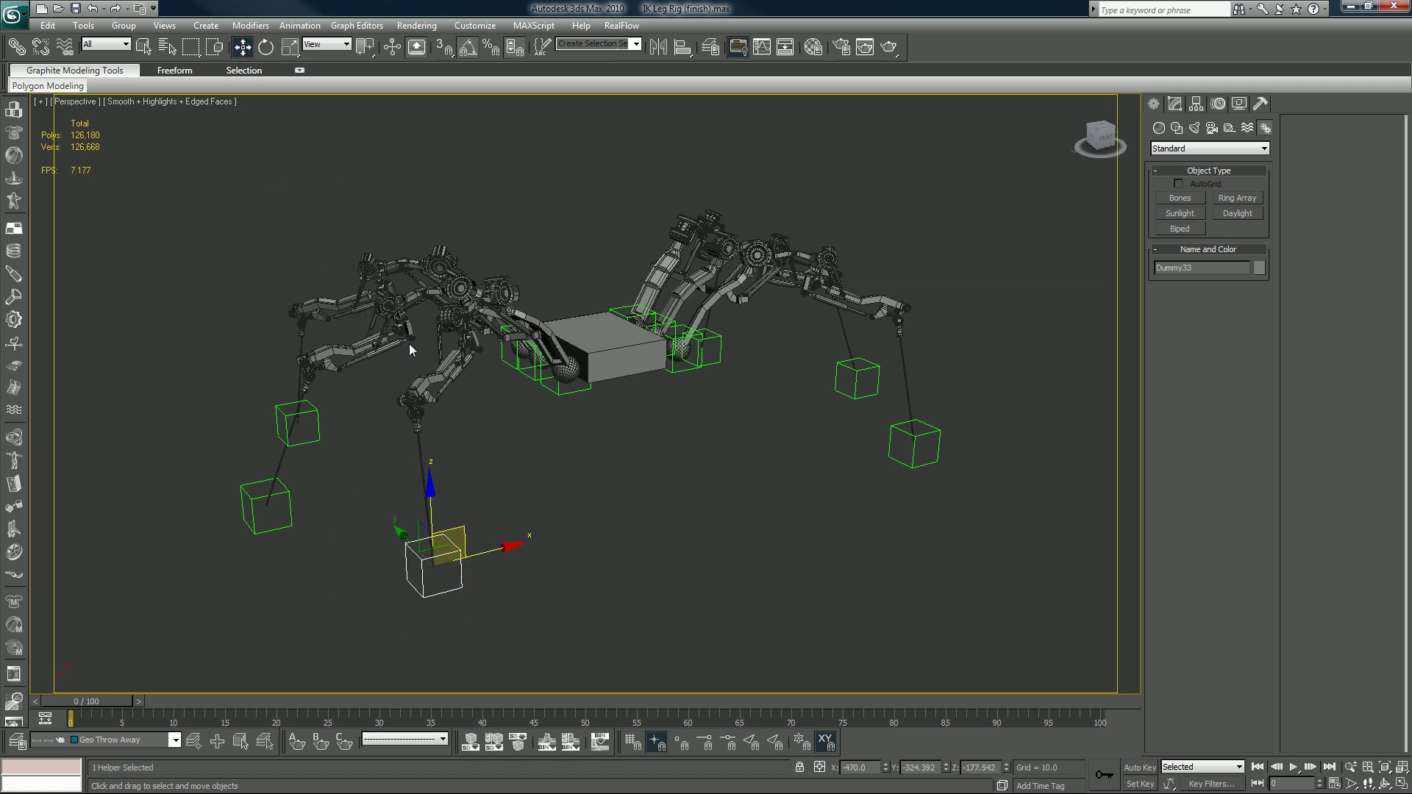
Isolate the middle-left leg together with its foot and hip dummies, and show it in the maximized perspective view.
{"action": "key", "text": "alt+w"}
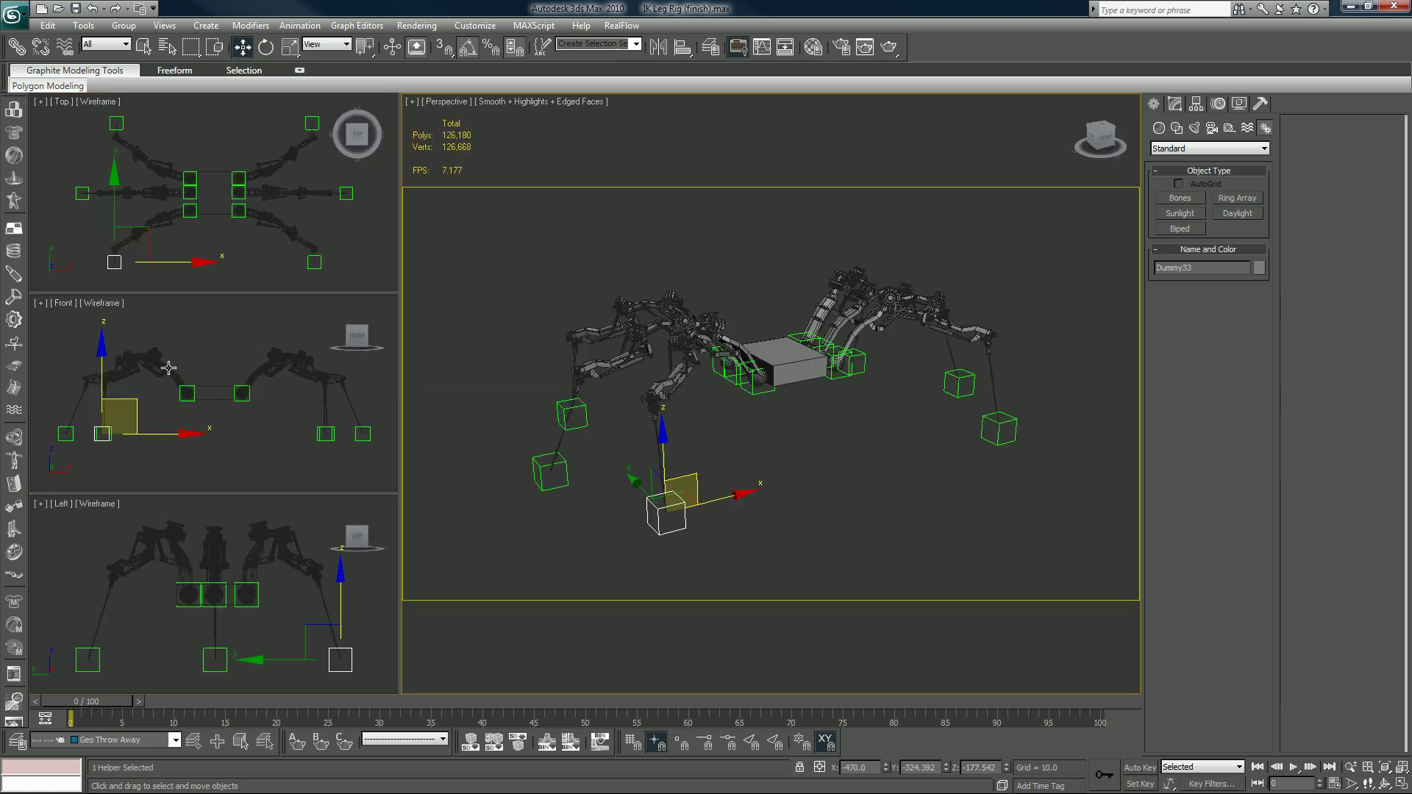
{"action": "middle_click_drag", "start_coordinate": [171, 210], "coordinate": [214, 221]}
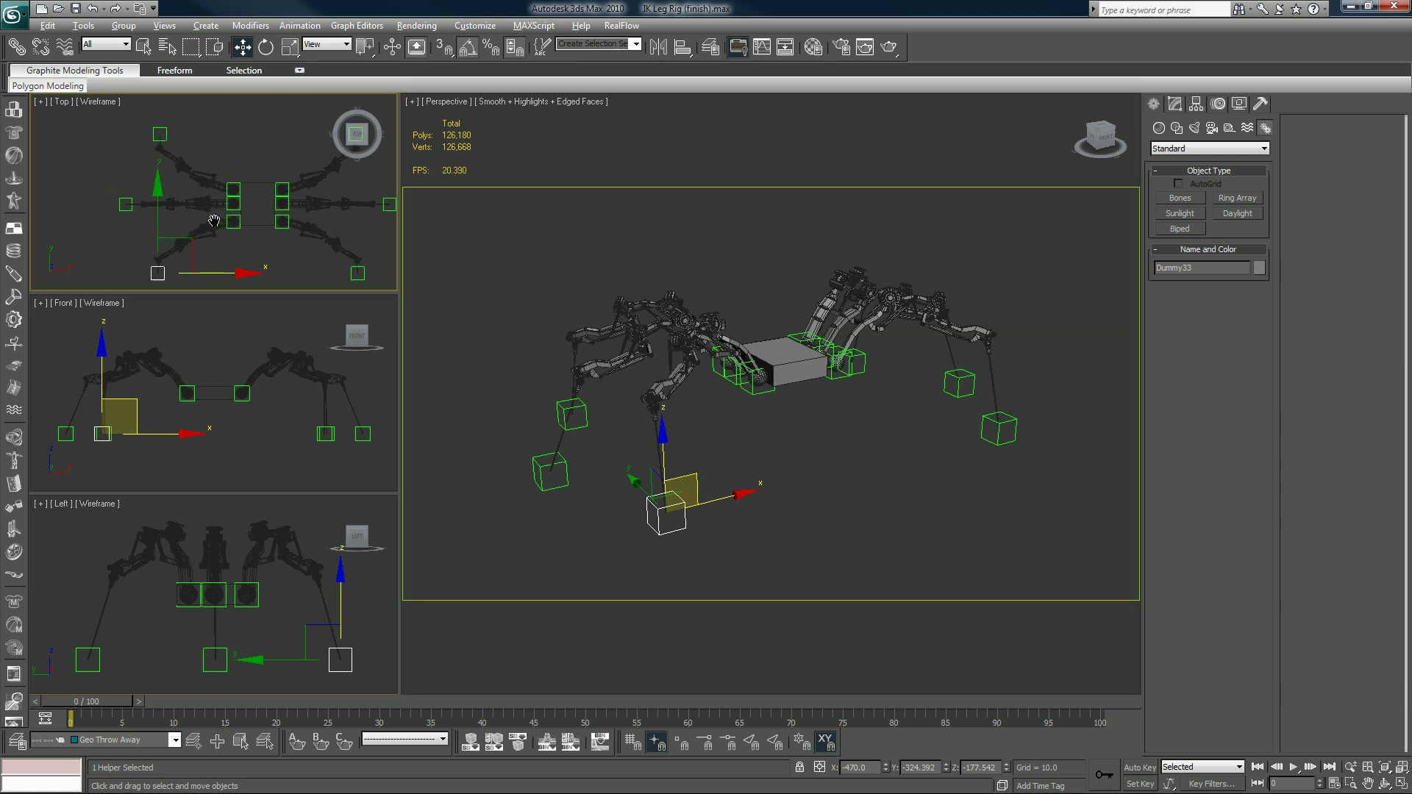
{"action": "key", "text": "alt+w"}
{"action": "left_click_drag", "start_coordinate": [261, 417], "coordinate": [413, 442]}
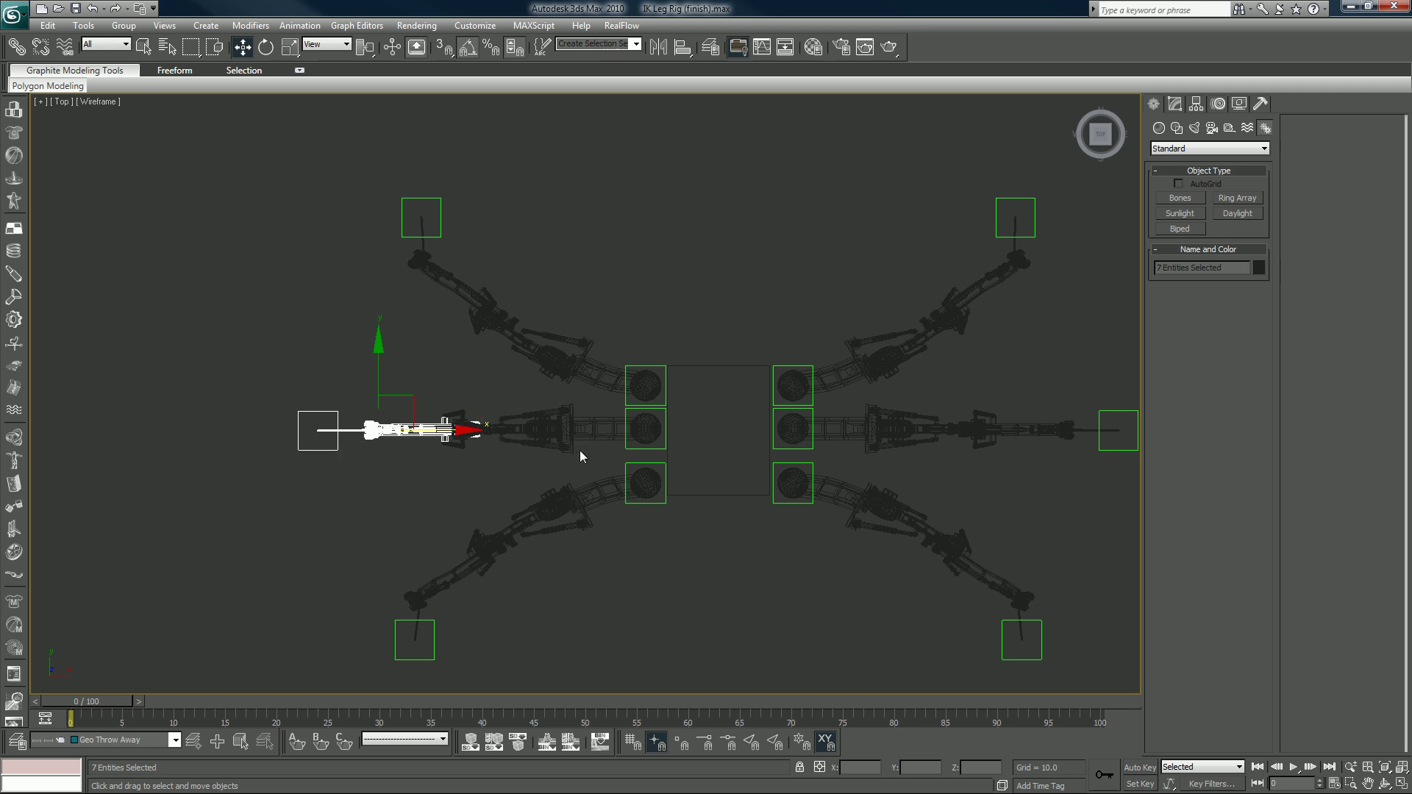
{"action": "double_click", "coordinate": [660, 441]}
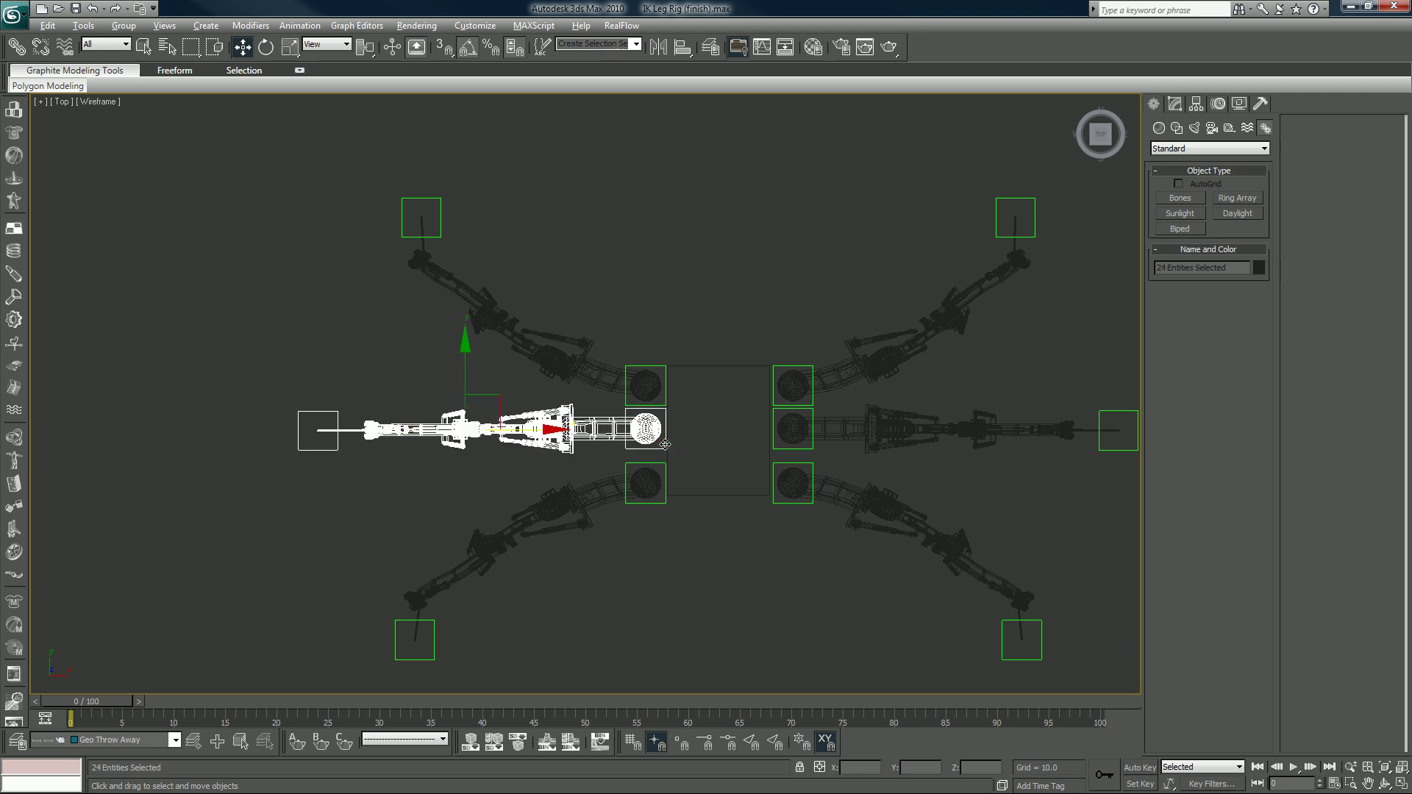
{"action": "key", "text": "alt+q"}
{"action": "key", "text": "alt+w"}
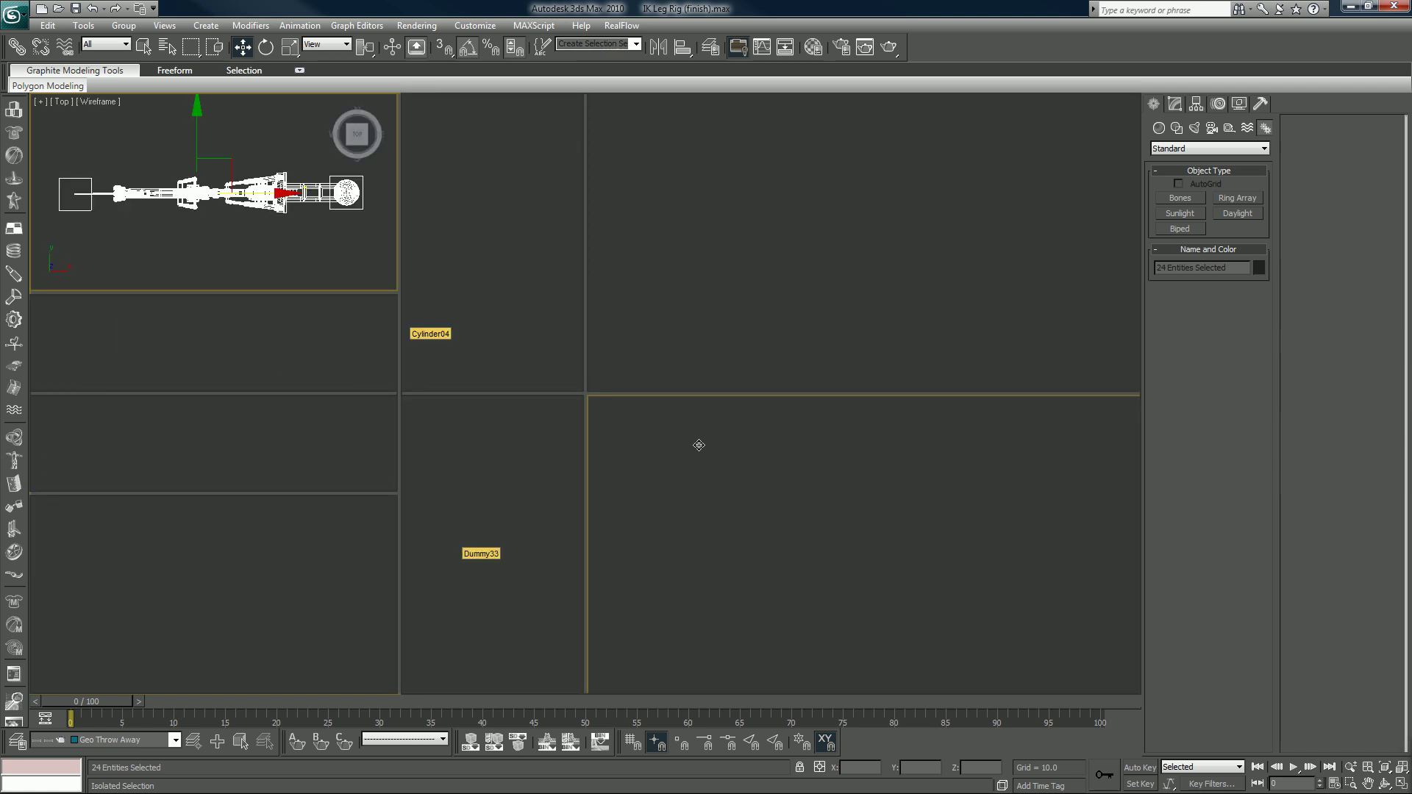
{"action": "key", "text": "alt+w"}
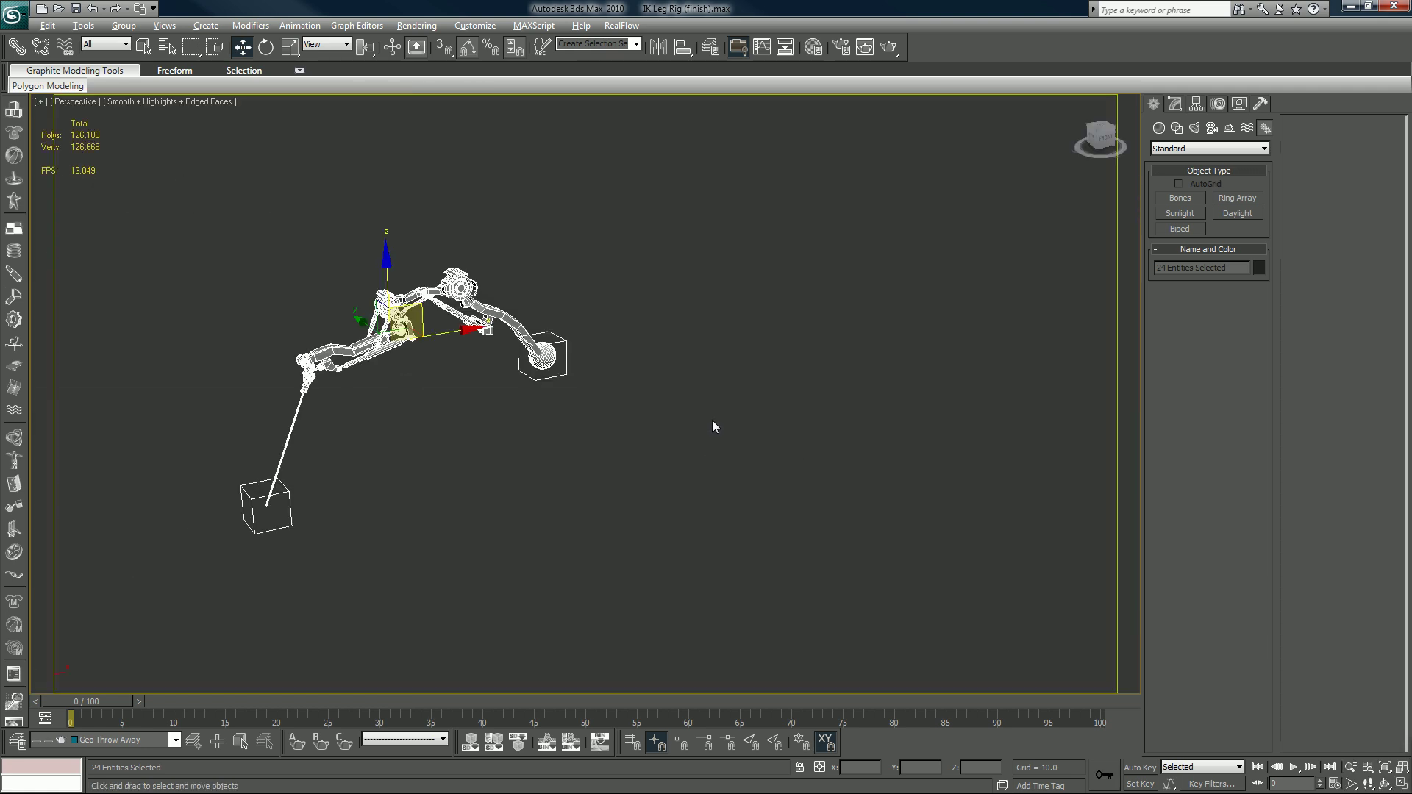
Examine the isolated leg's foot dummy and the small piston linkage around the ankle joint.
{"action": "left_click", "coordinate": [441, 421]}
{"action": "middle_click_drag", "start_coordinate": [388, 391], "coordinate": [560, 437]}
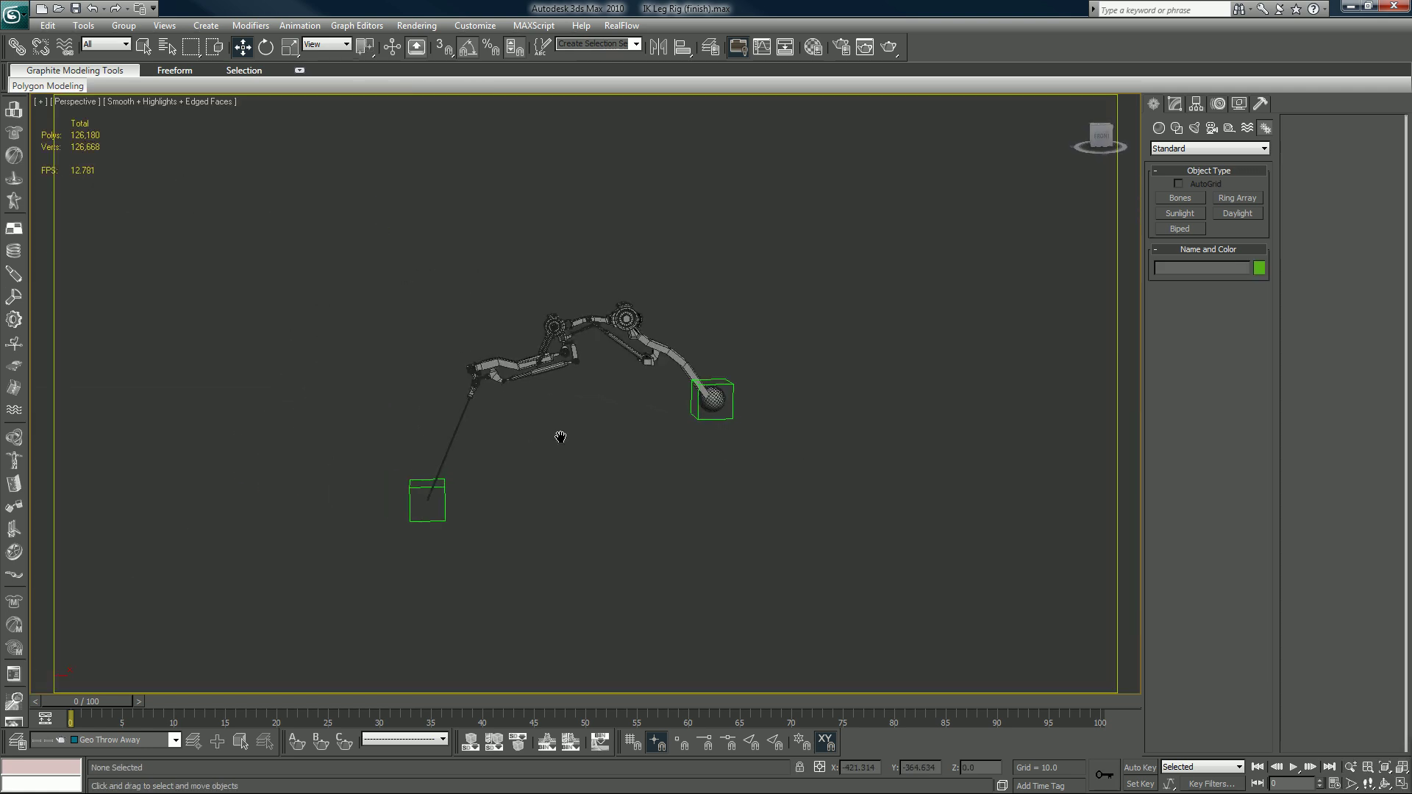
{"action": "scroll", "coordinate": [560, 437], "scroll_direction": "up", "scroll_amount": 5}
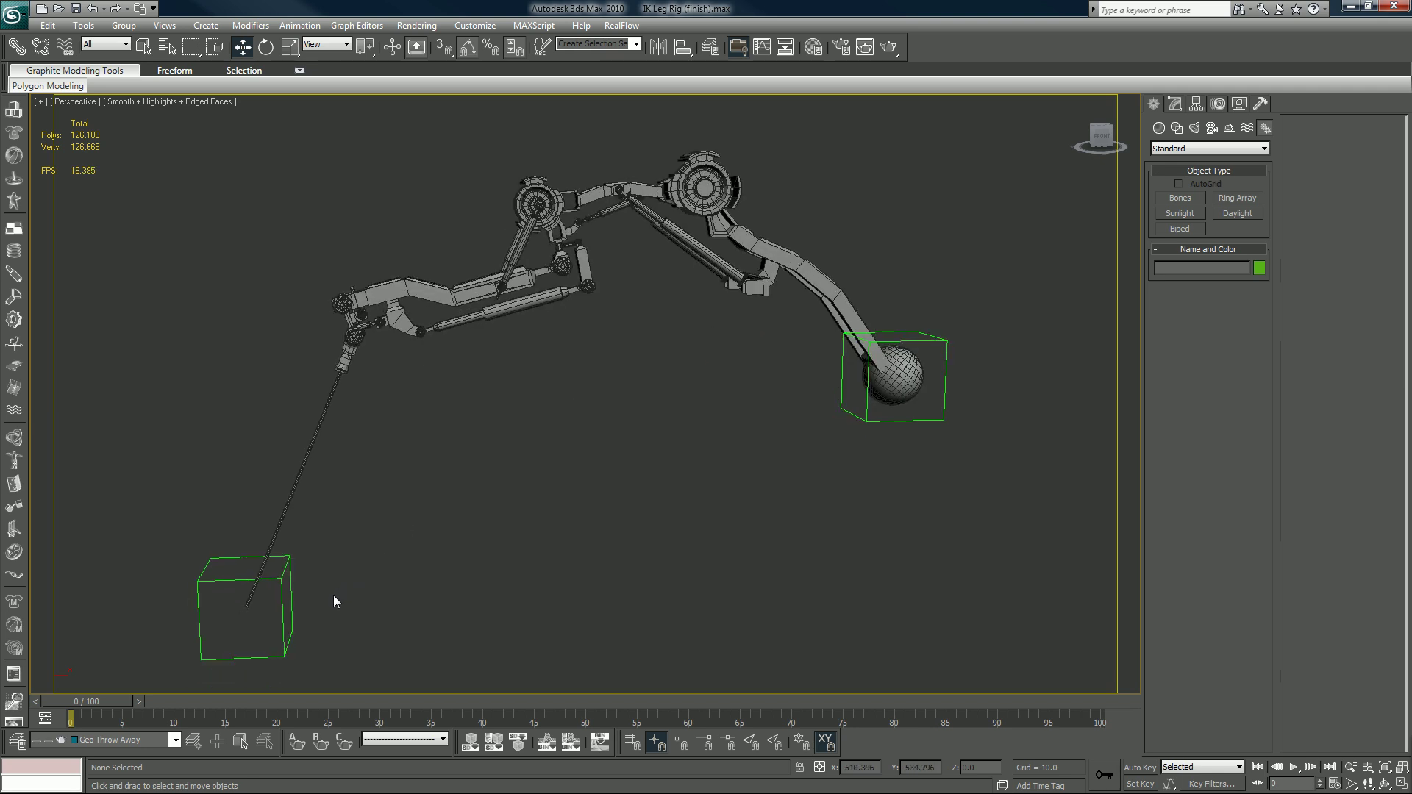
{"action": "left_click", "coordinate": [285, 621]}
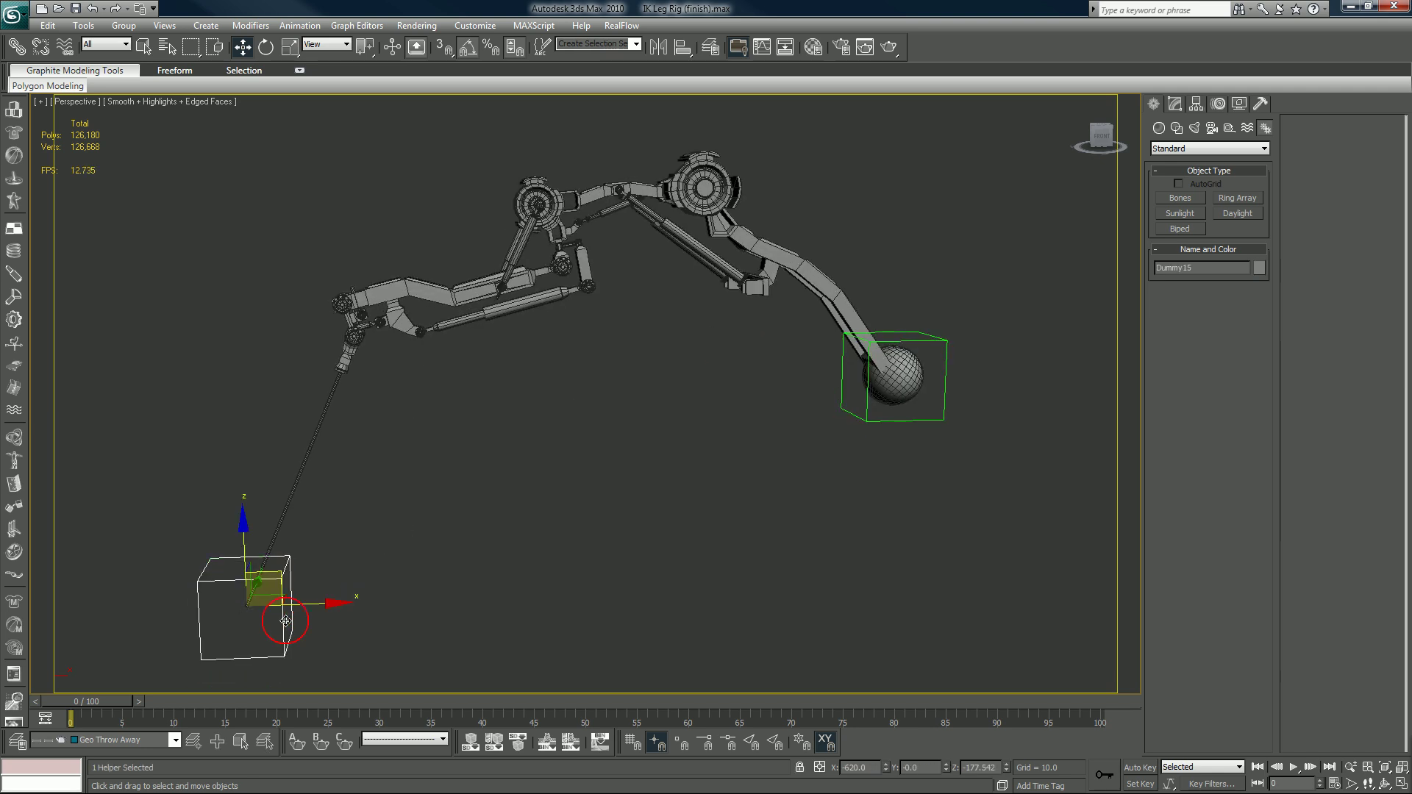
{"action": "middle_click_drag", "start_coordinate": [356, 448], "coordinate": [414, 446]}
{"action": "scroll", "coordinate": [434, 456], "scroll_direction": "up", "scroll_amount": 5}
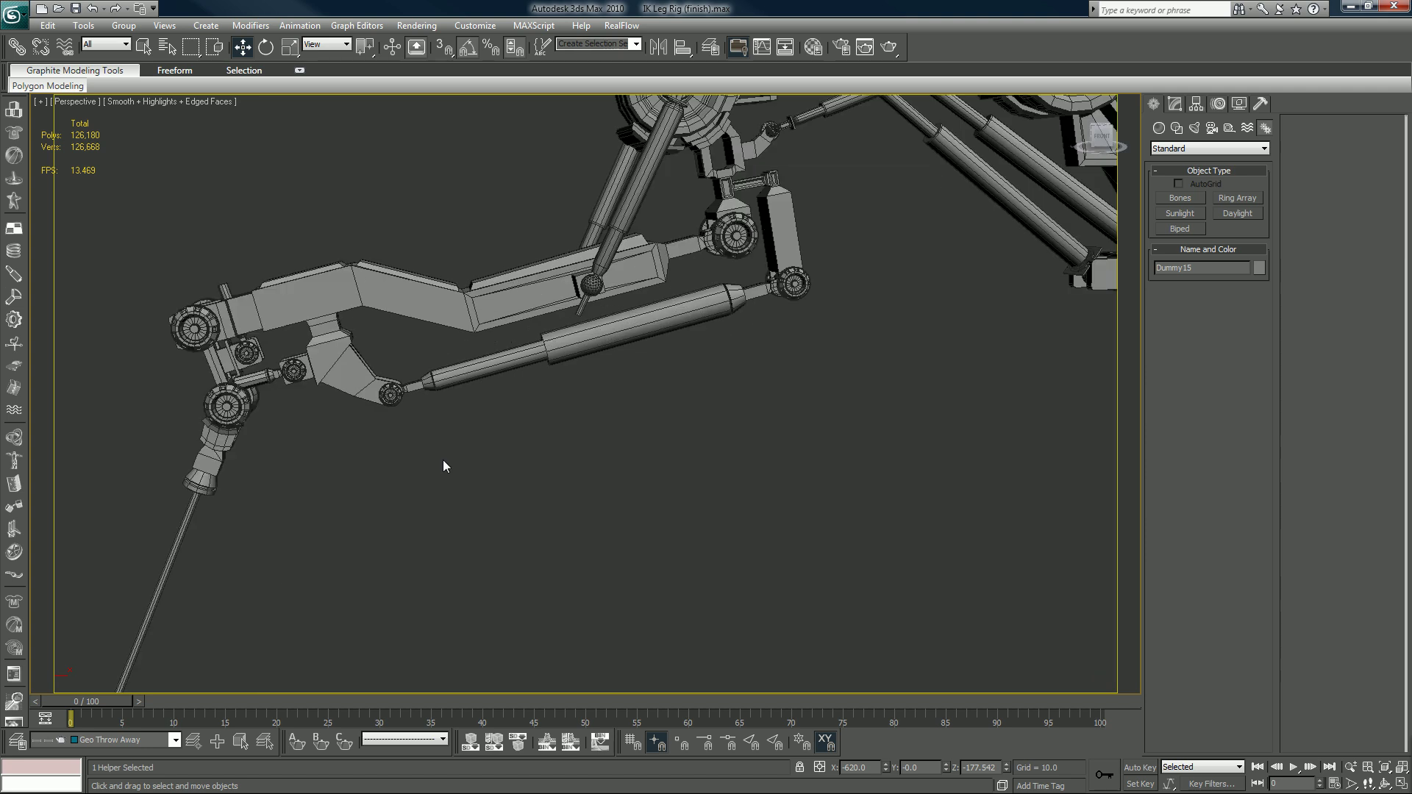
{"action": "left_click", "coordinate": [275, 374]}
{"action": "left_click", "coordinate": [272, 372]}
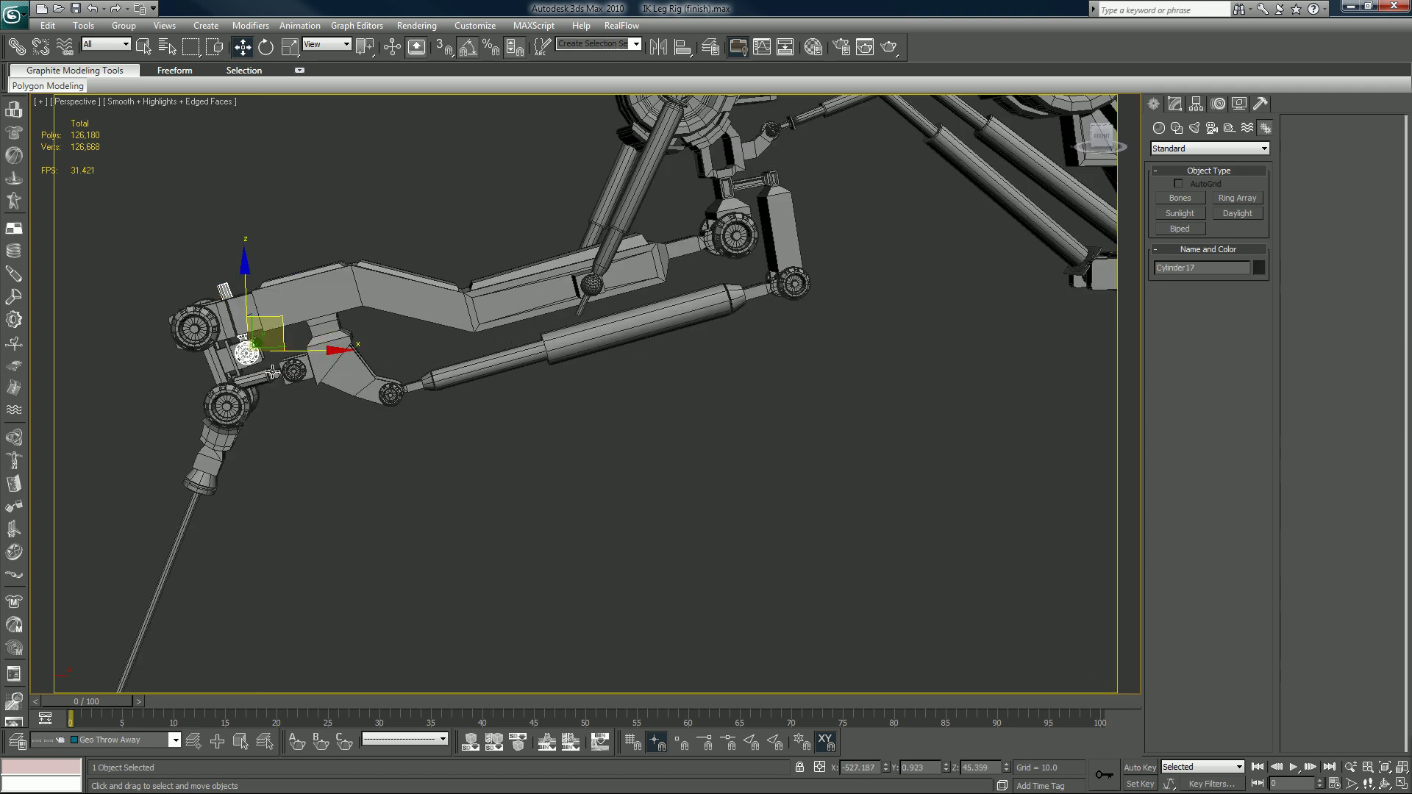
{"action": "scroll", "coordinate": [272, 373], "scroll_direction": "down", "scroll_amount": 6}
{"action": "middle_click_drag", "start_coordinate": [280, 383], "coordinate": [288, 439], "text": "alt"}
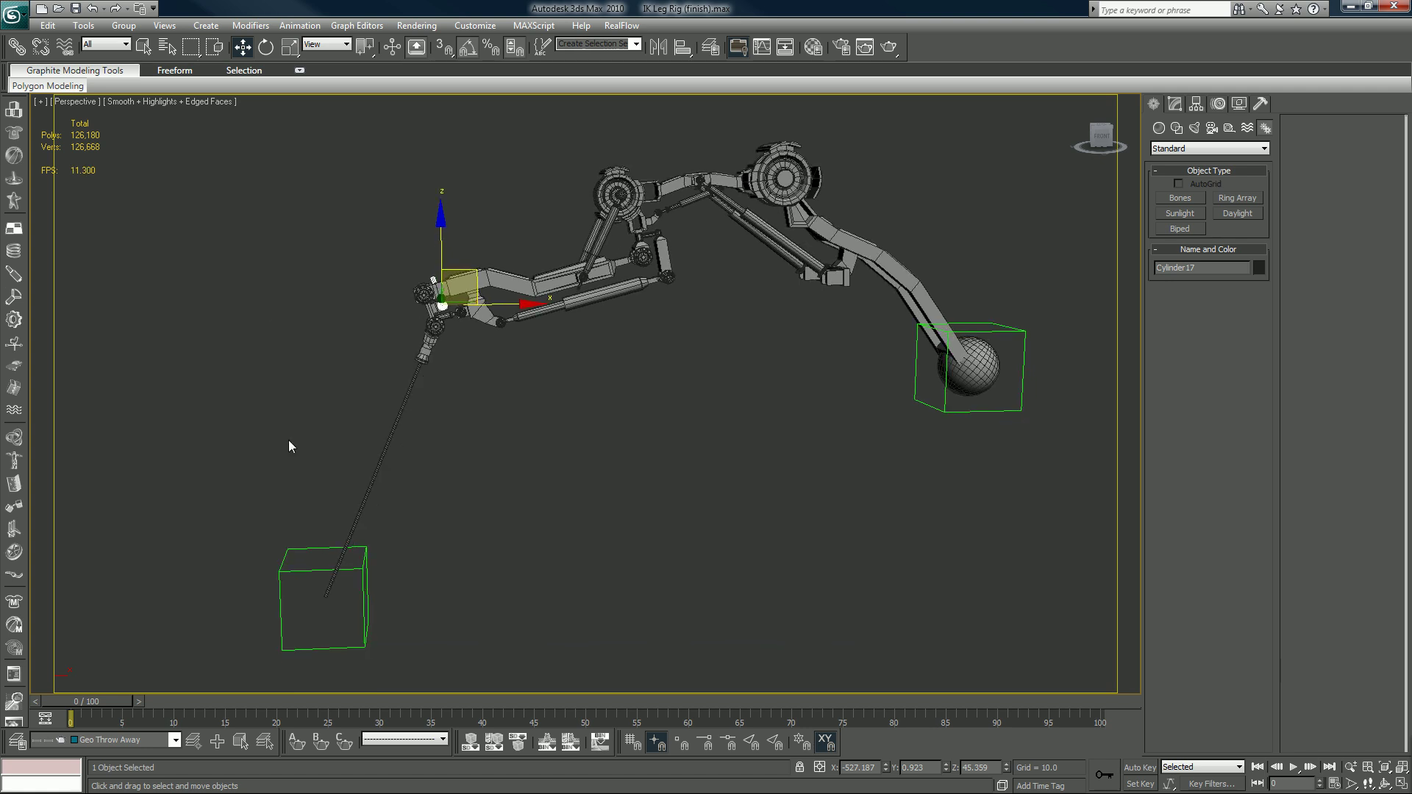
Try moving the foot dummy to flex the leg, and pick the lower hydraulic piston.
{"action": "left_click", "coordinate": [358, 585]}
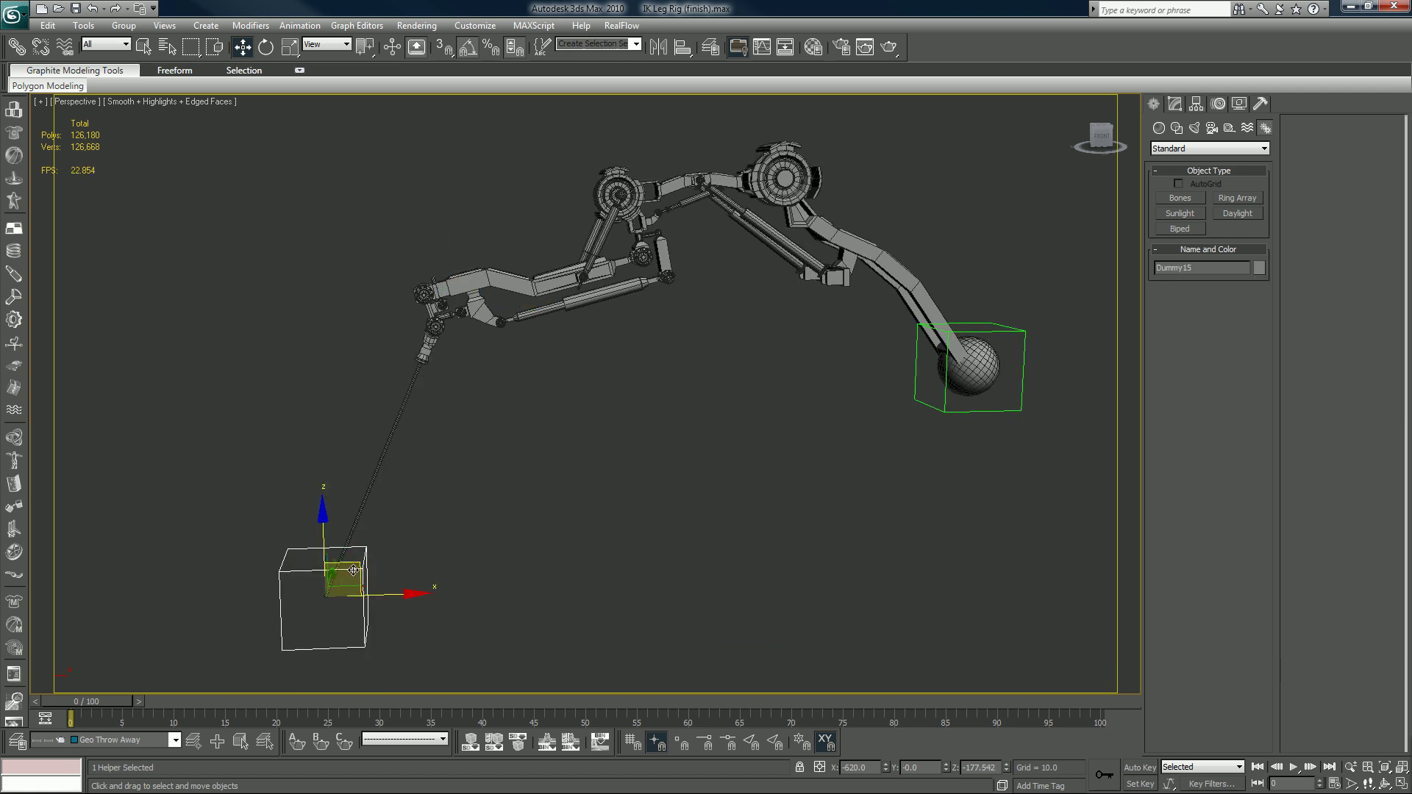
{"action": "left_click_drag", "start_coordinate": [328, 550], "coordinate": [318, 522]}
{"action": "scroll", "coordinate": [420, 501], "scroll_direction": "down", "scroll_amount": 3}
{"action": "middle_click_drag", "start_coordinate": [552, 495], "coordinate": [712, 361]}
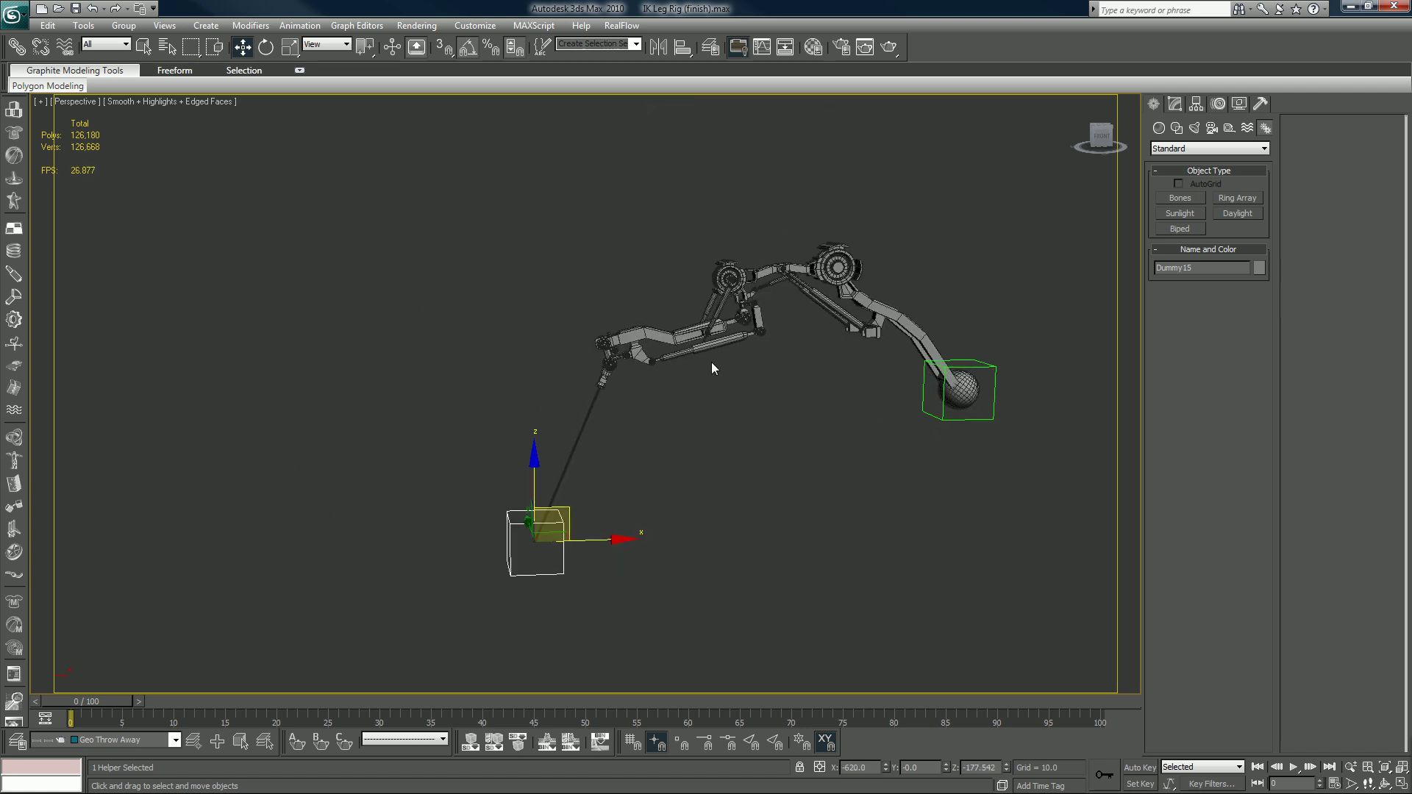
{"action": "left_click", "coordinate": [734, 328]}
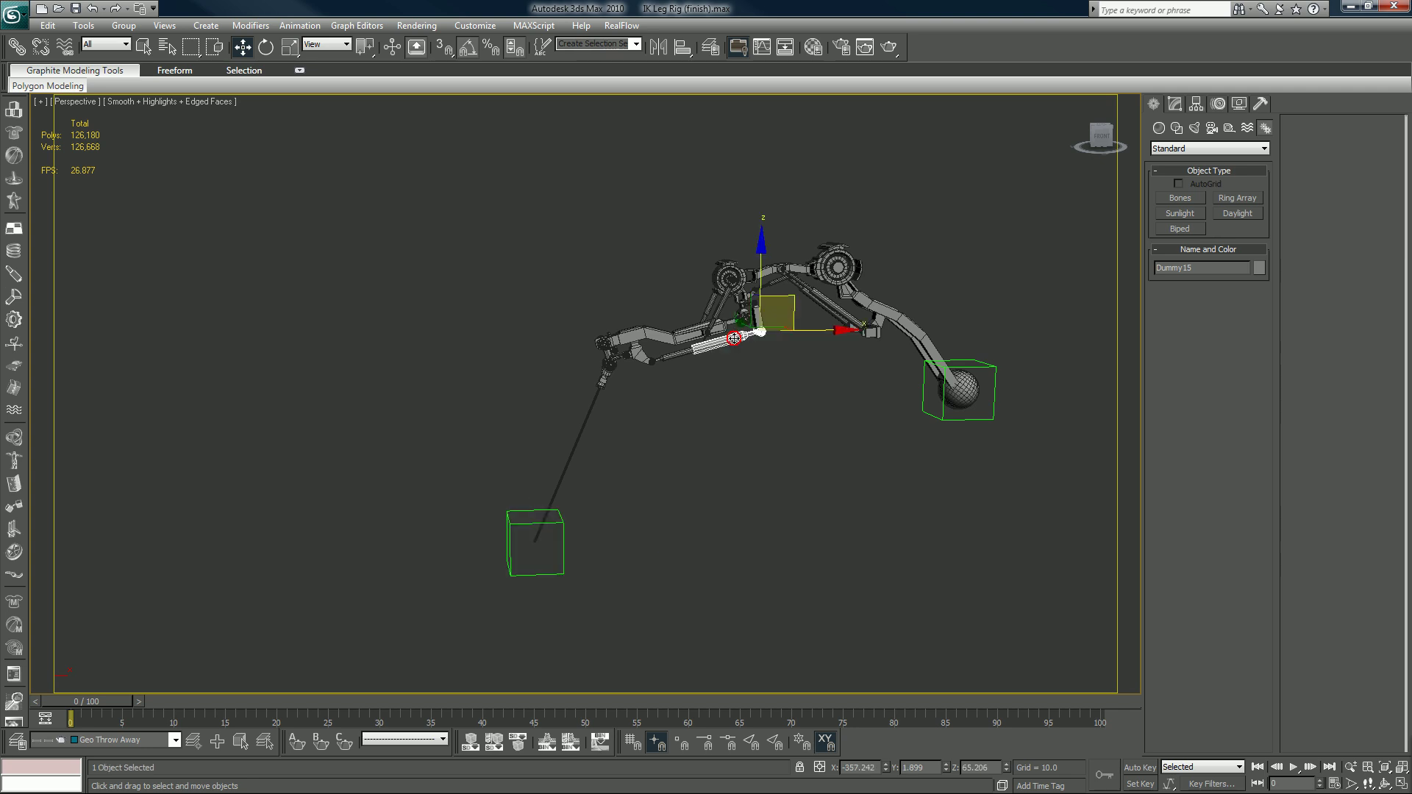
Move the foot dummy outward away from the body to overstretch the leg, and inspect the separated middle piston.
{"action": "left_click", "coordinate": [561, 533]}
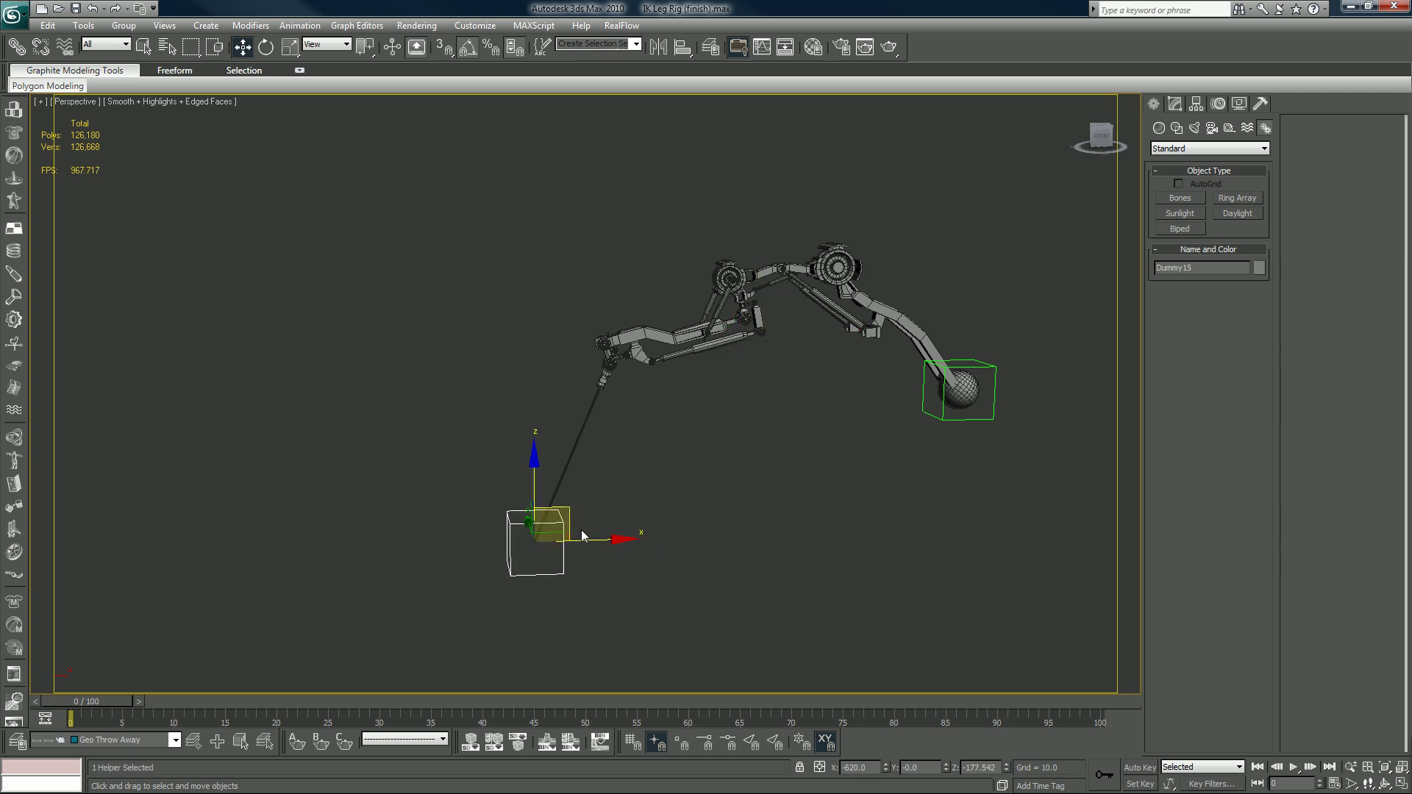
{"action": "left_click_drag", "start_coordinate": [547, 528], "coordinate": [337, 544]}
{"action": "middle_click_drag", "start_coordinate": [750, 438], "coordinate": [706, 390]}
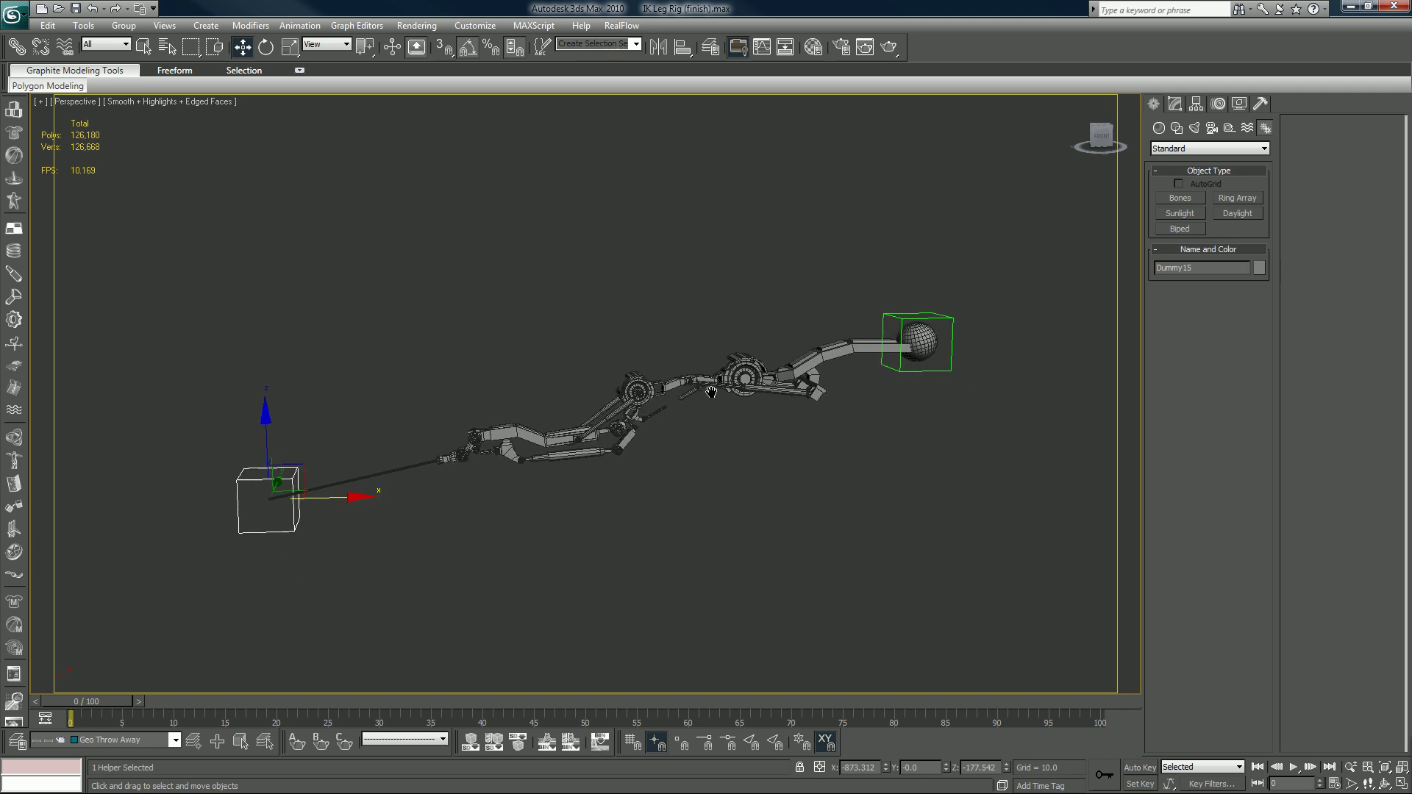
{"action": "scroll", "coordinate": [567, 395], "scroll_direction": "up", "scroll_amount": 5}
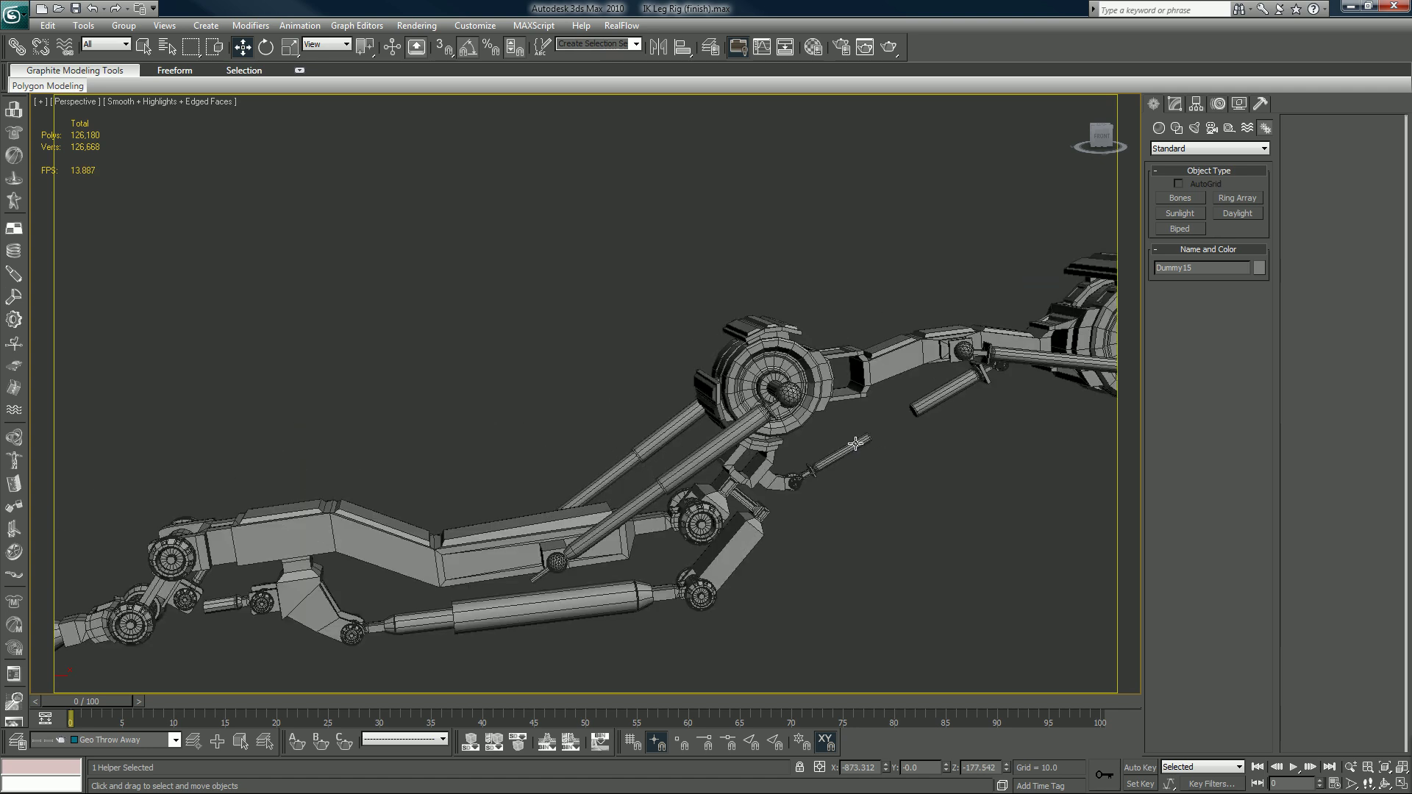
{"action": "left_click", "coordinate": [871, 438]}
{"action": "key", "text": "Page_Up"}
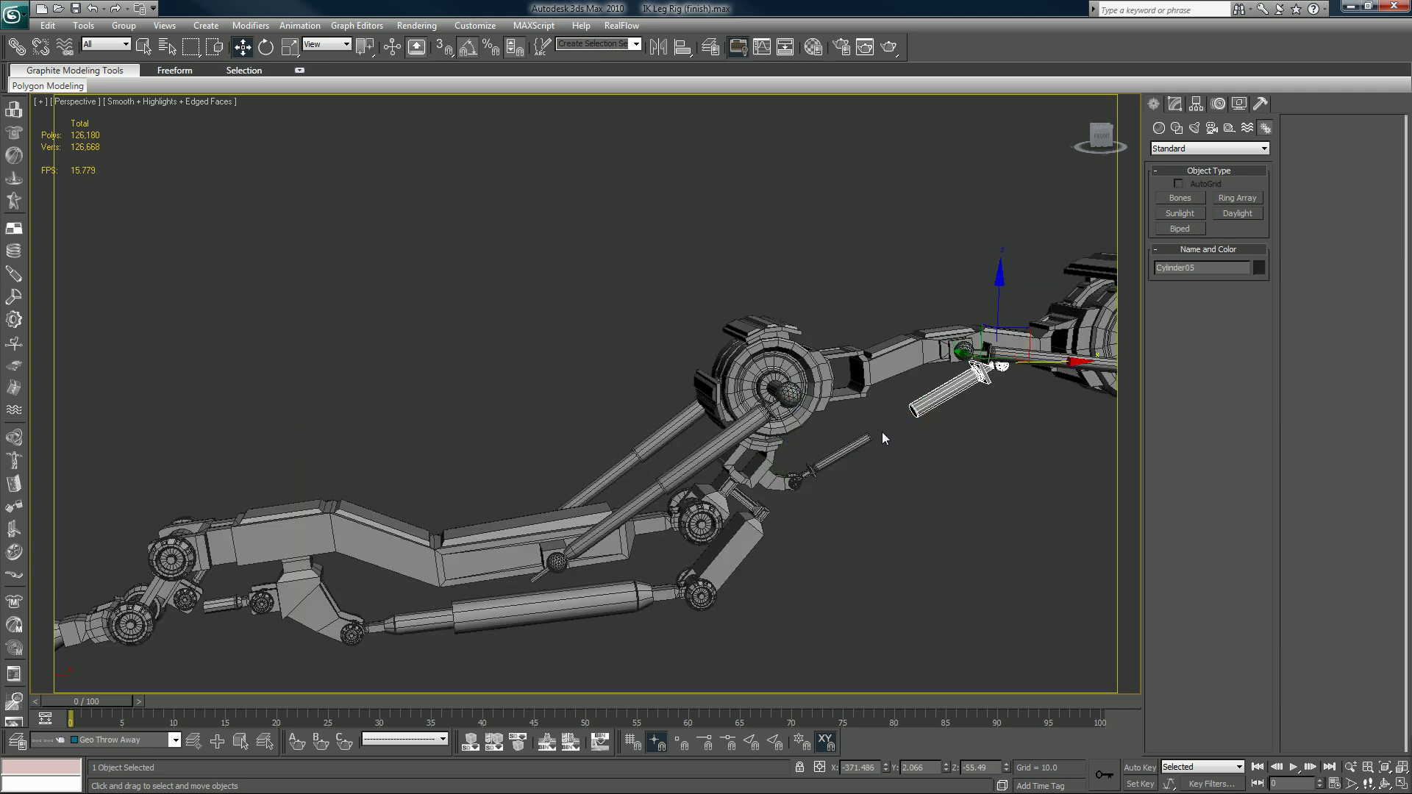
Try moving the foot dummy of the stretched leg back toward the body along the X axis.
{"action": "scroll", "coordinate": [875, 437], "scroll_direction": "down", "scroll_amount": 5}
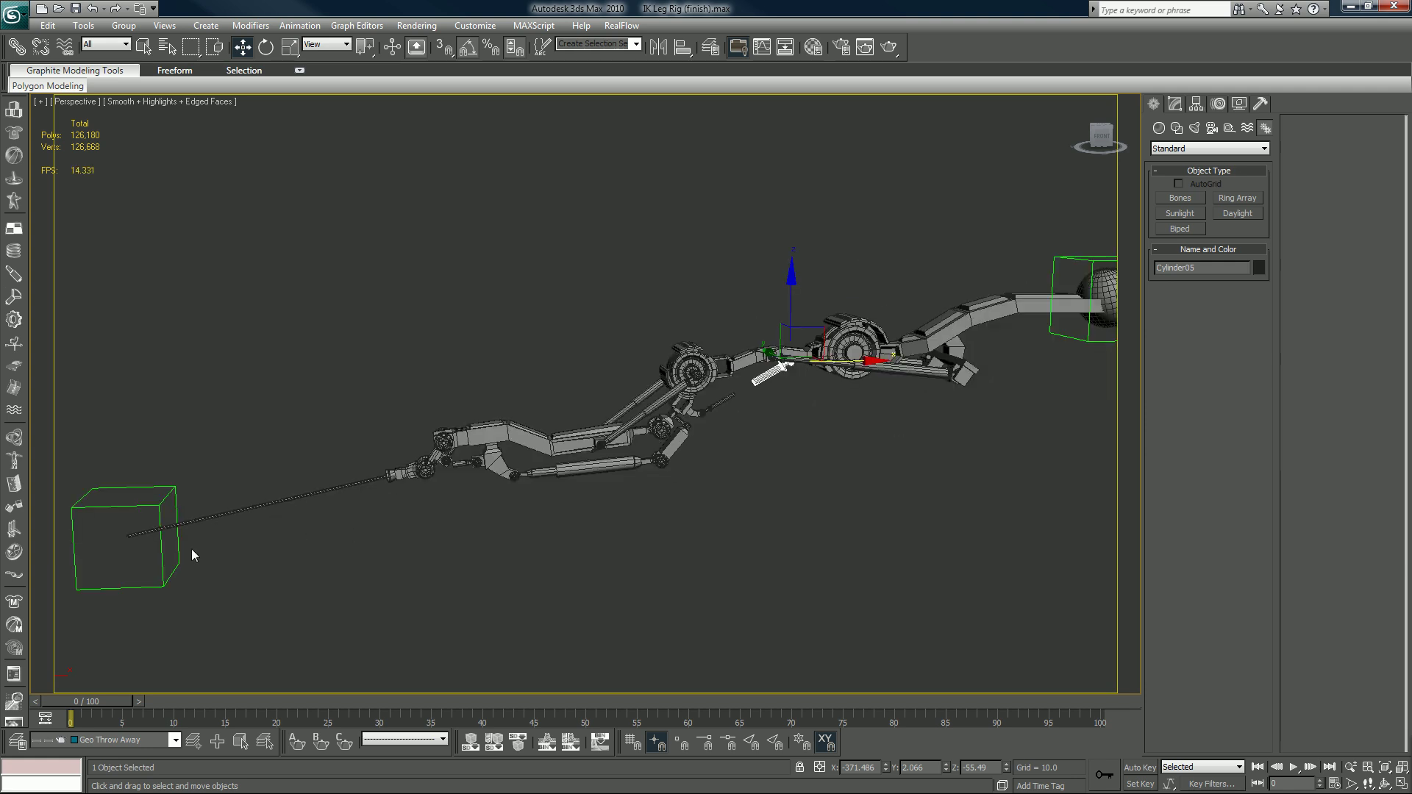
{"action": "left_click", "coordinate": [162, 572]}
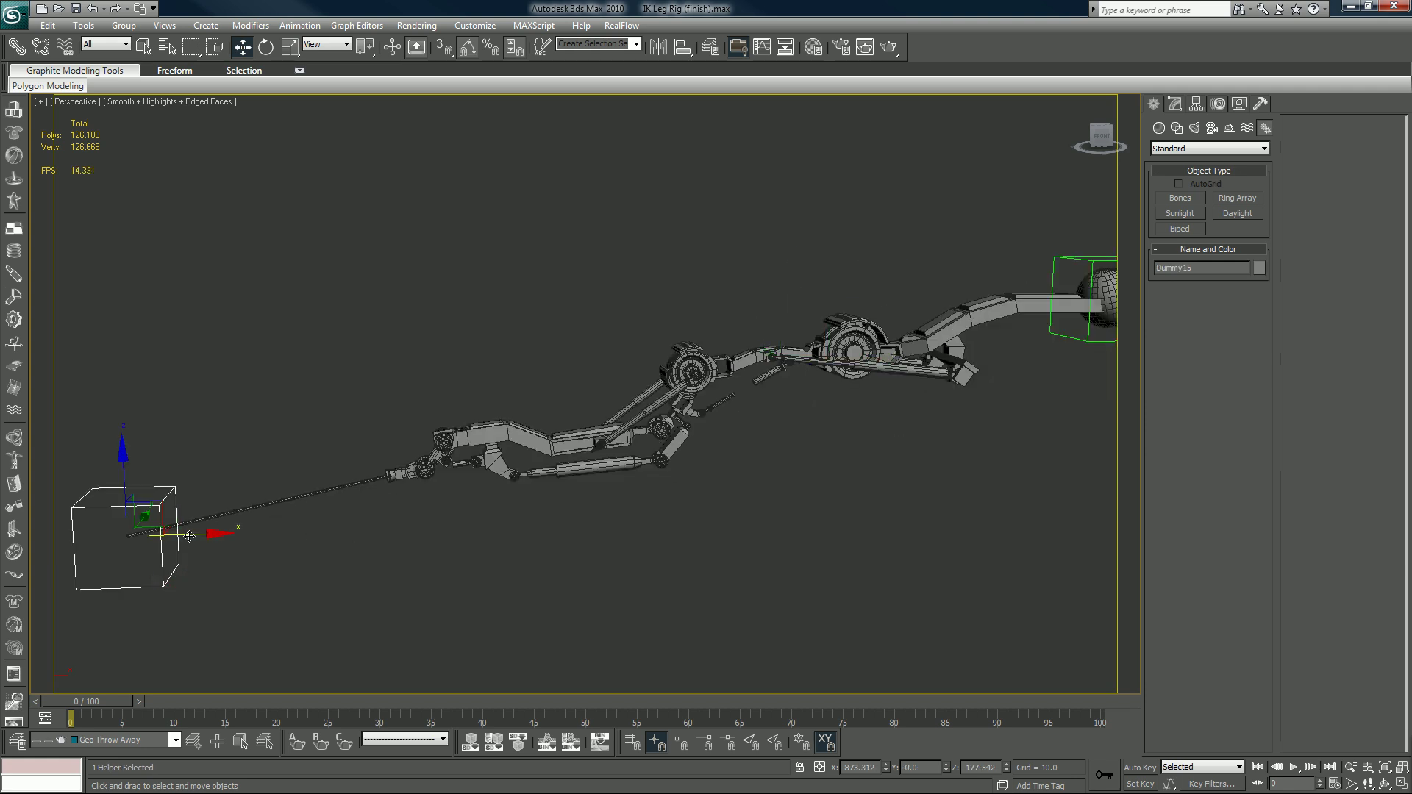
{"action": "left_click_drag", "start_coordinate": [190, 536], "coordinate": [457, 527]}
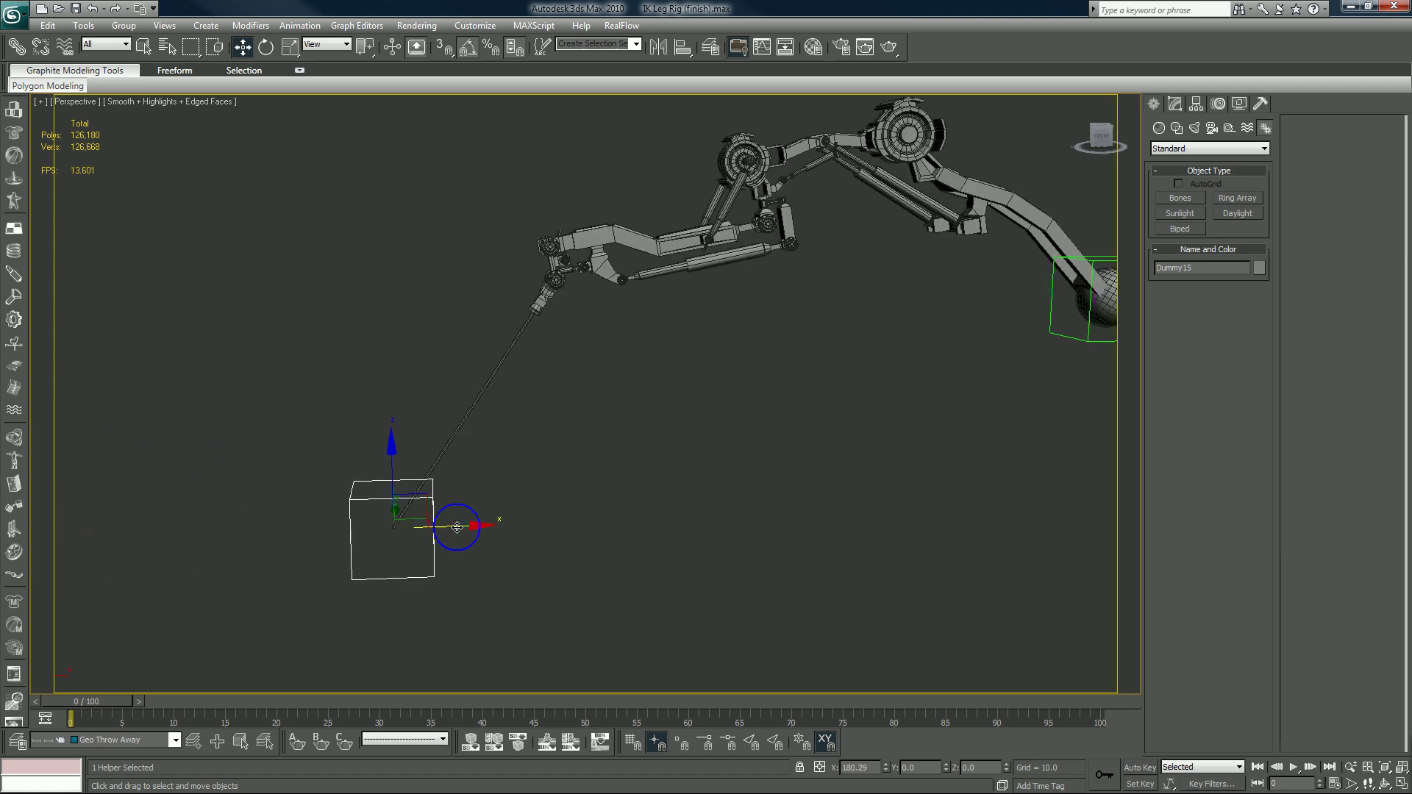
{"action": "right_click", "coordinate": [457, 527]}
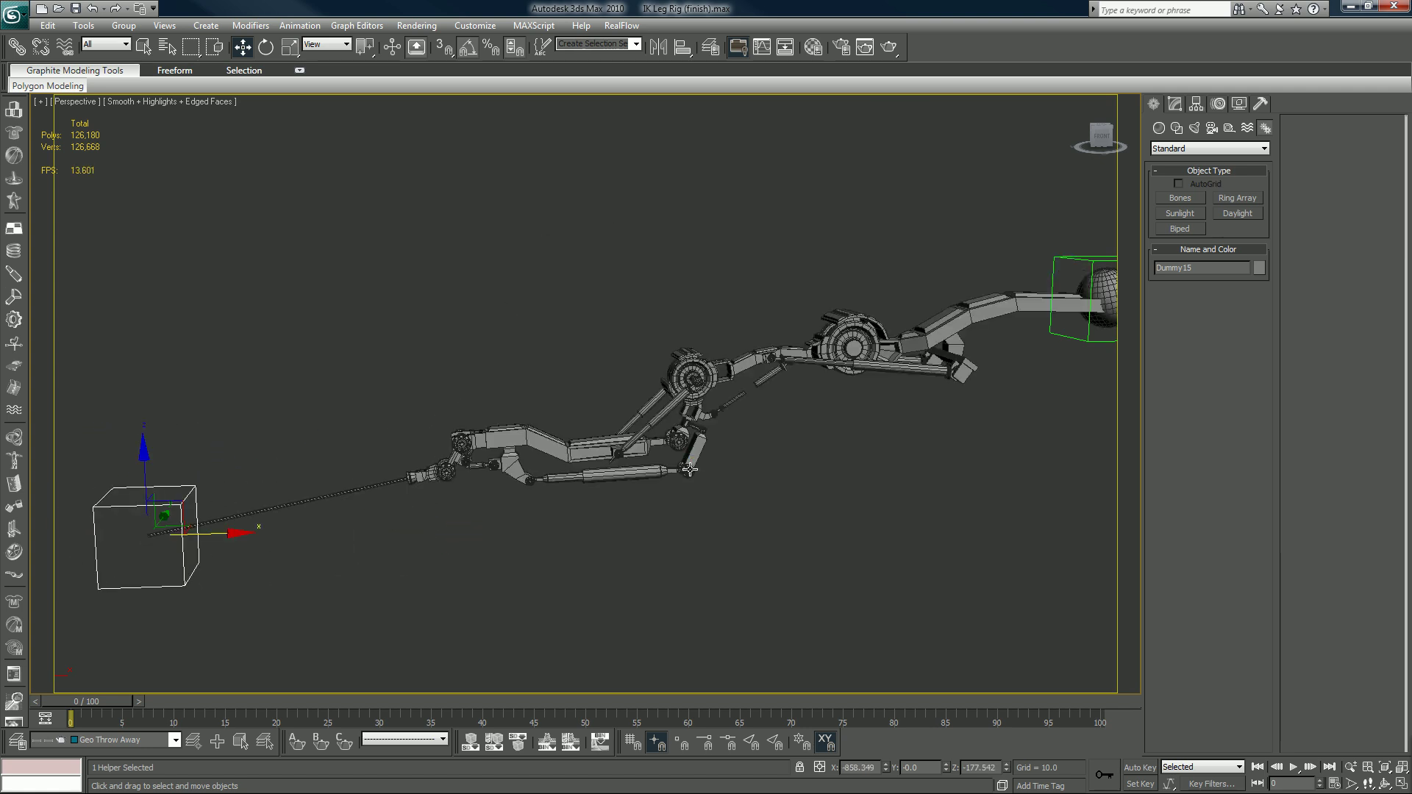
Undo the foot dummy's move to return the leg to its bent pose.
{"action": "left_click", "coordinate": [690, 470]}
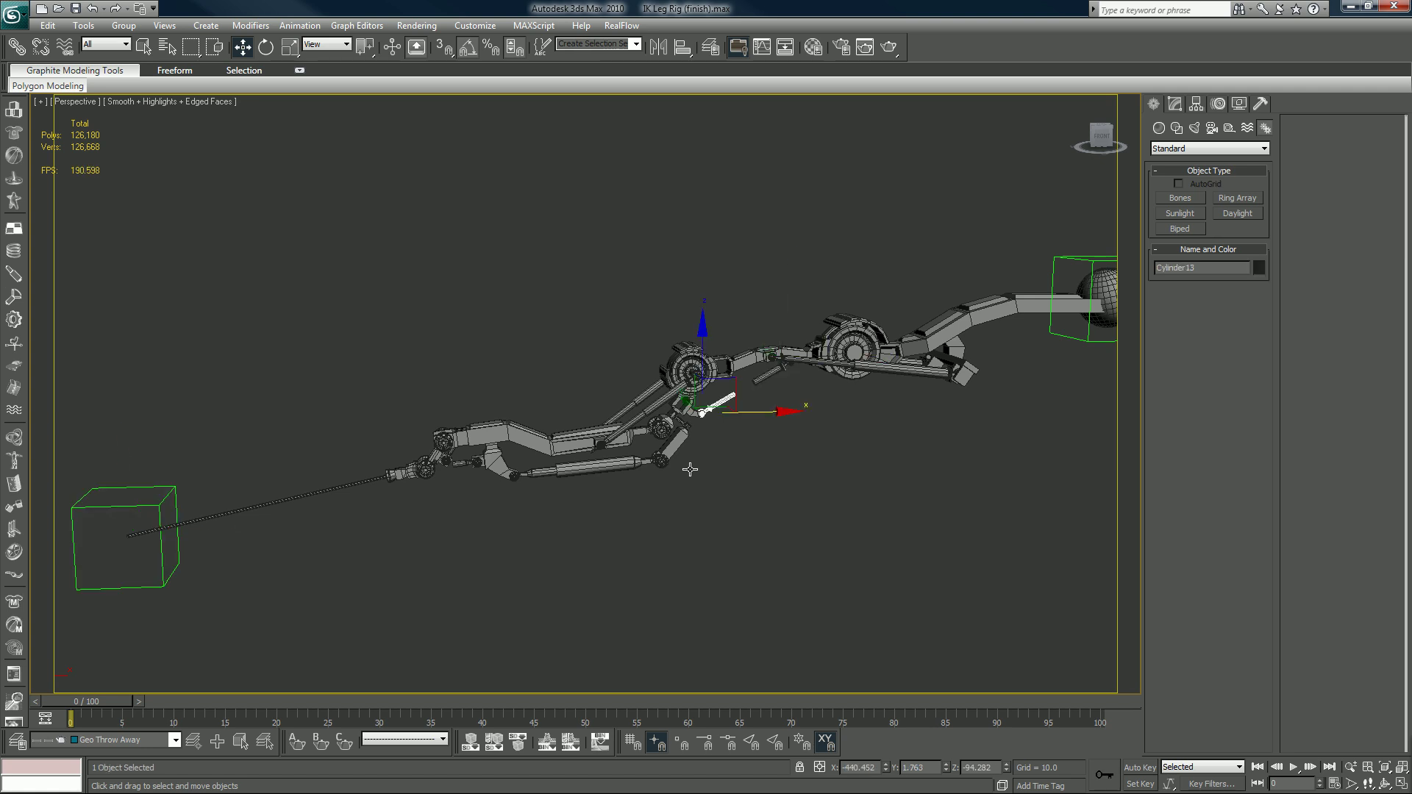
{"action": "key", "text": "ctrl+z"}
{"action": "key", "text": "z"}
{"action": "middle_click_drag", "start_coordinate": [798, 392], "coordinate": [660, 457]}
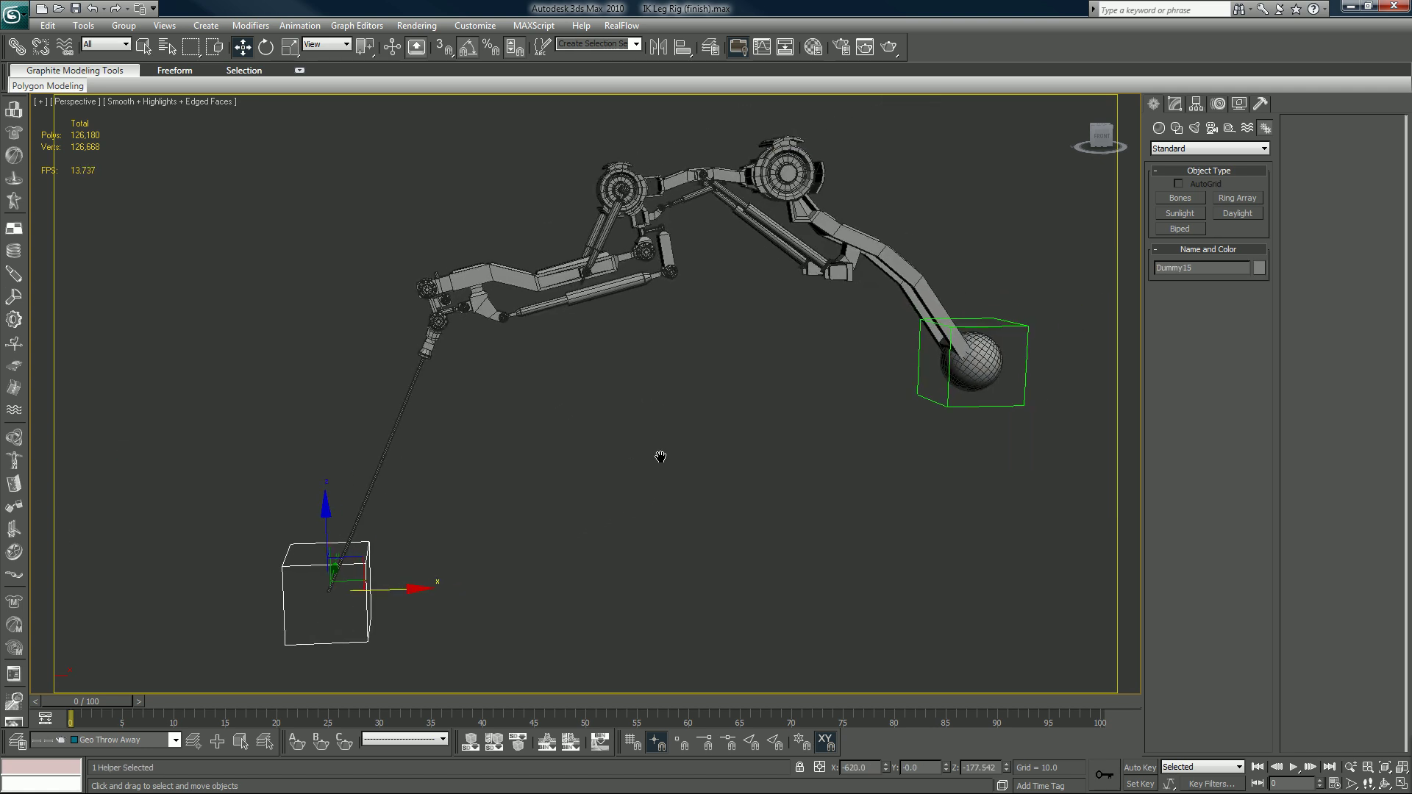
{"action": "scroll", "coordinate": [660, 457], "scroll_direction": "down", "scroll_amount": 3}
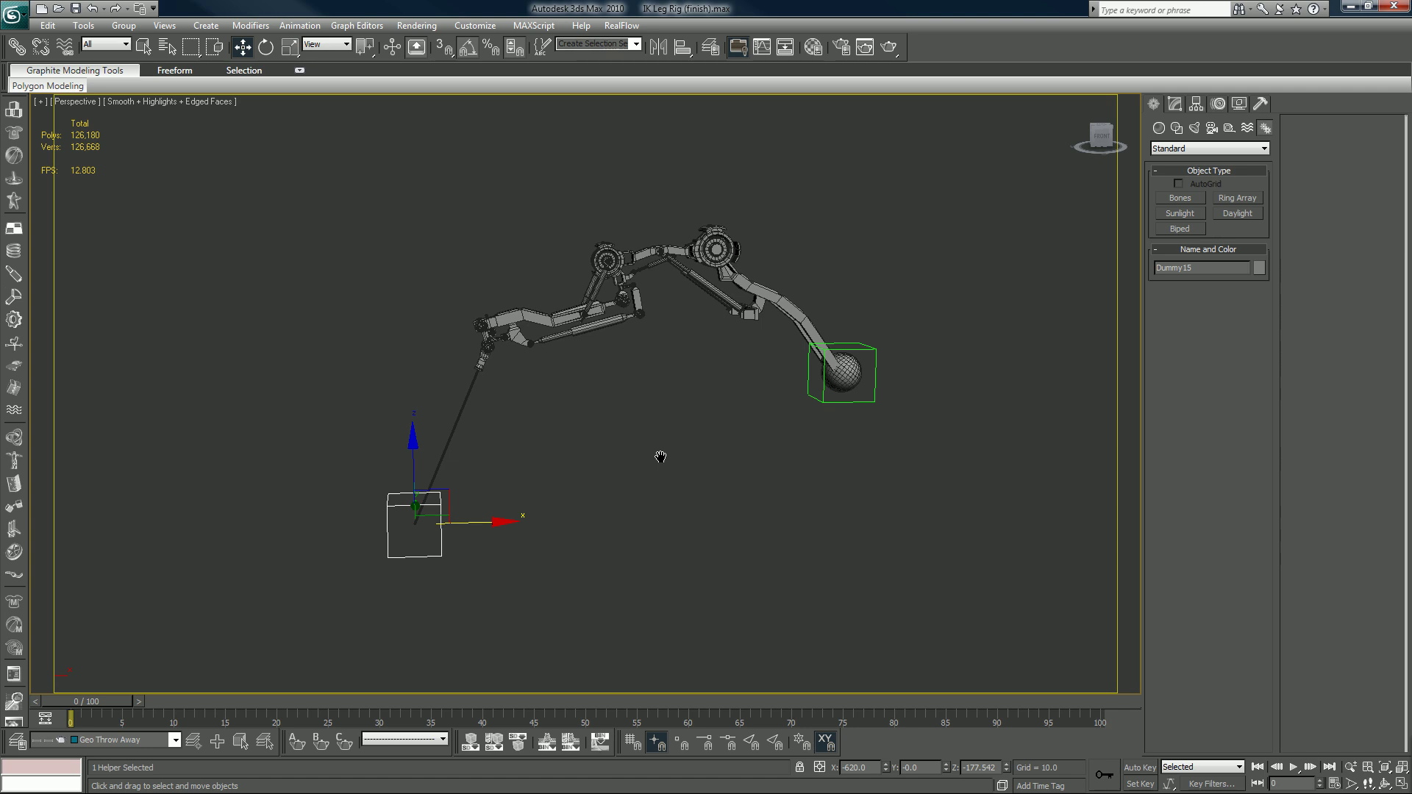
Show the leg straight from the front, select all its parts and clear the selection.
{"action": "left_click", "coordinate": [577, 230]}
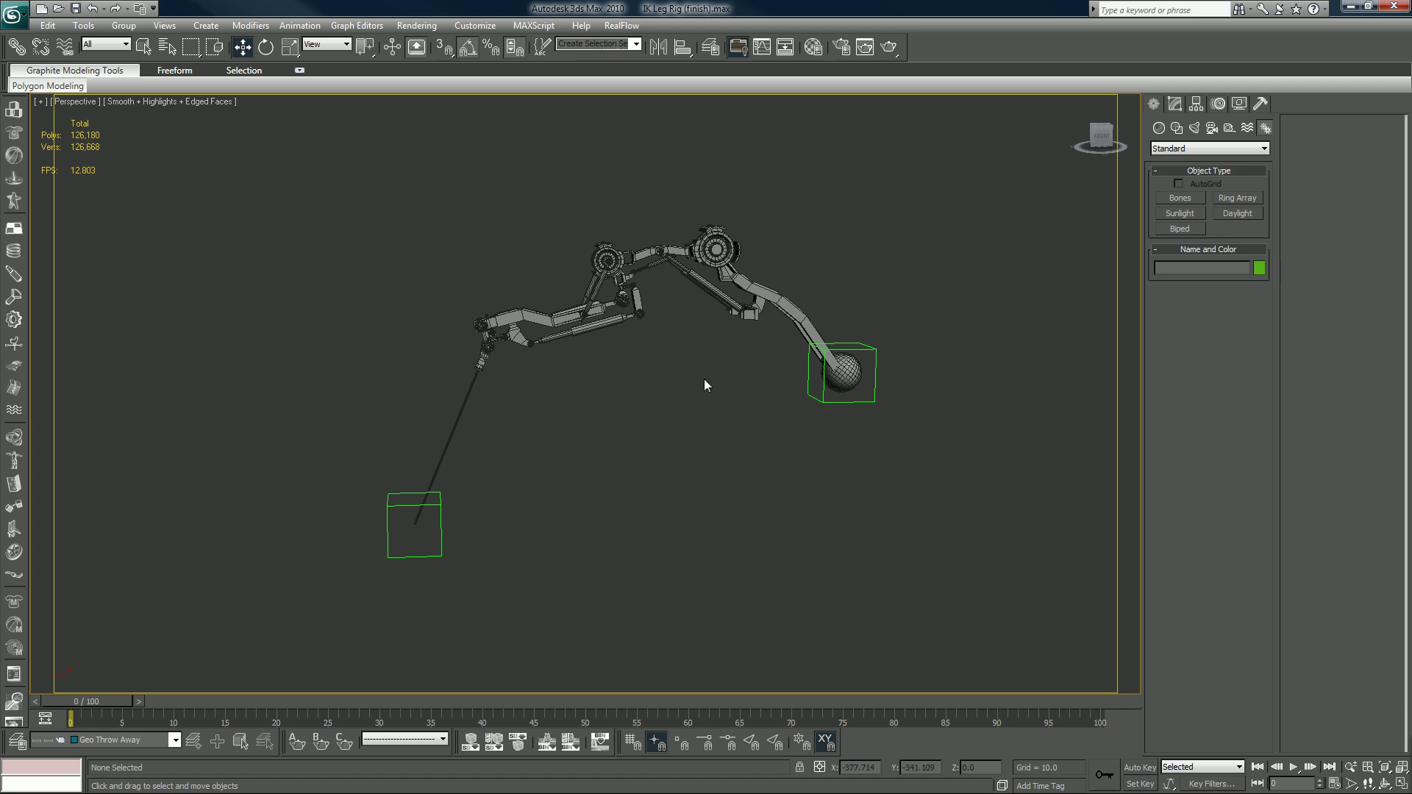
{"action": "left_click", "coordinate": [1103, 138]}
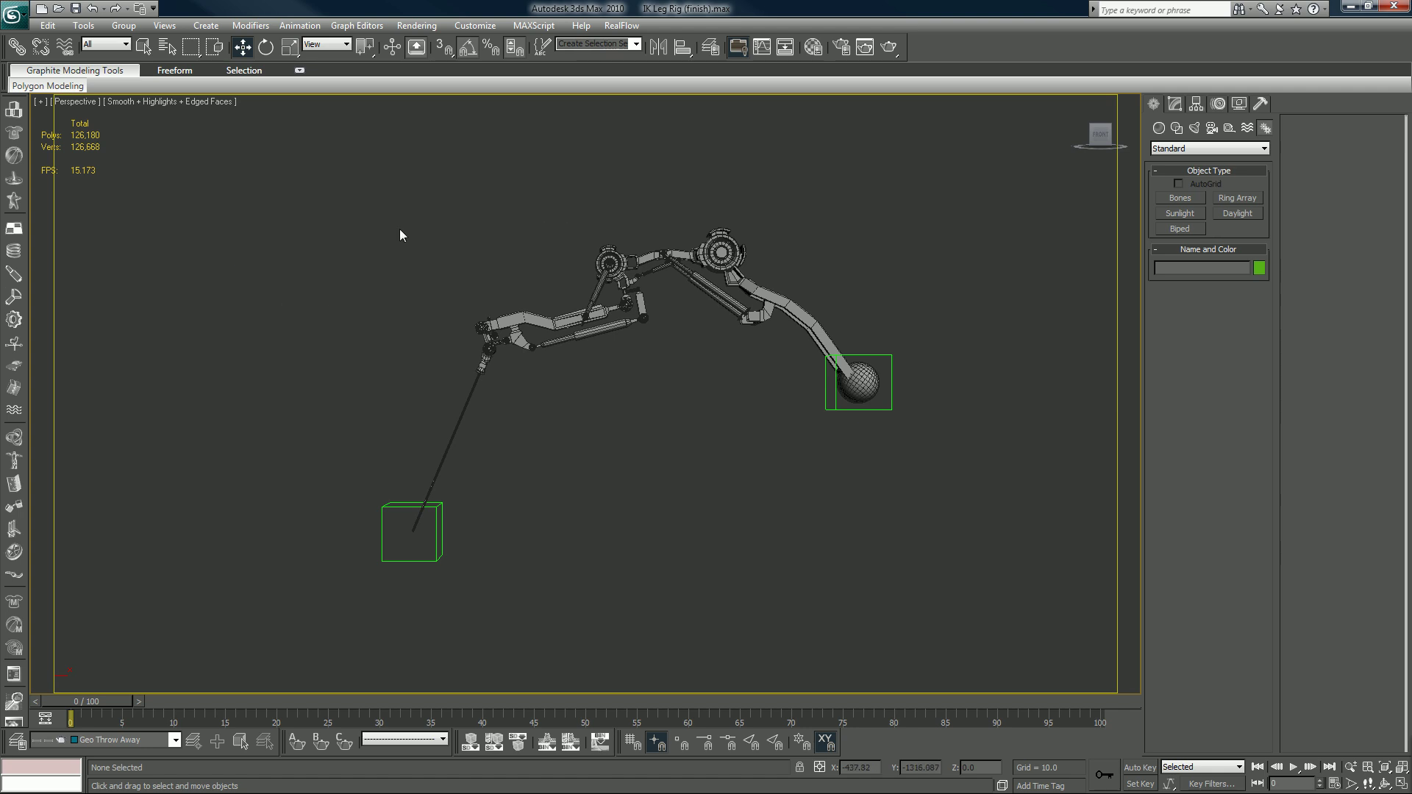
{"action": "left_click_drag", "start_coordinate": [274, 164], "coordinate": [841, 537]}
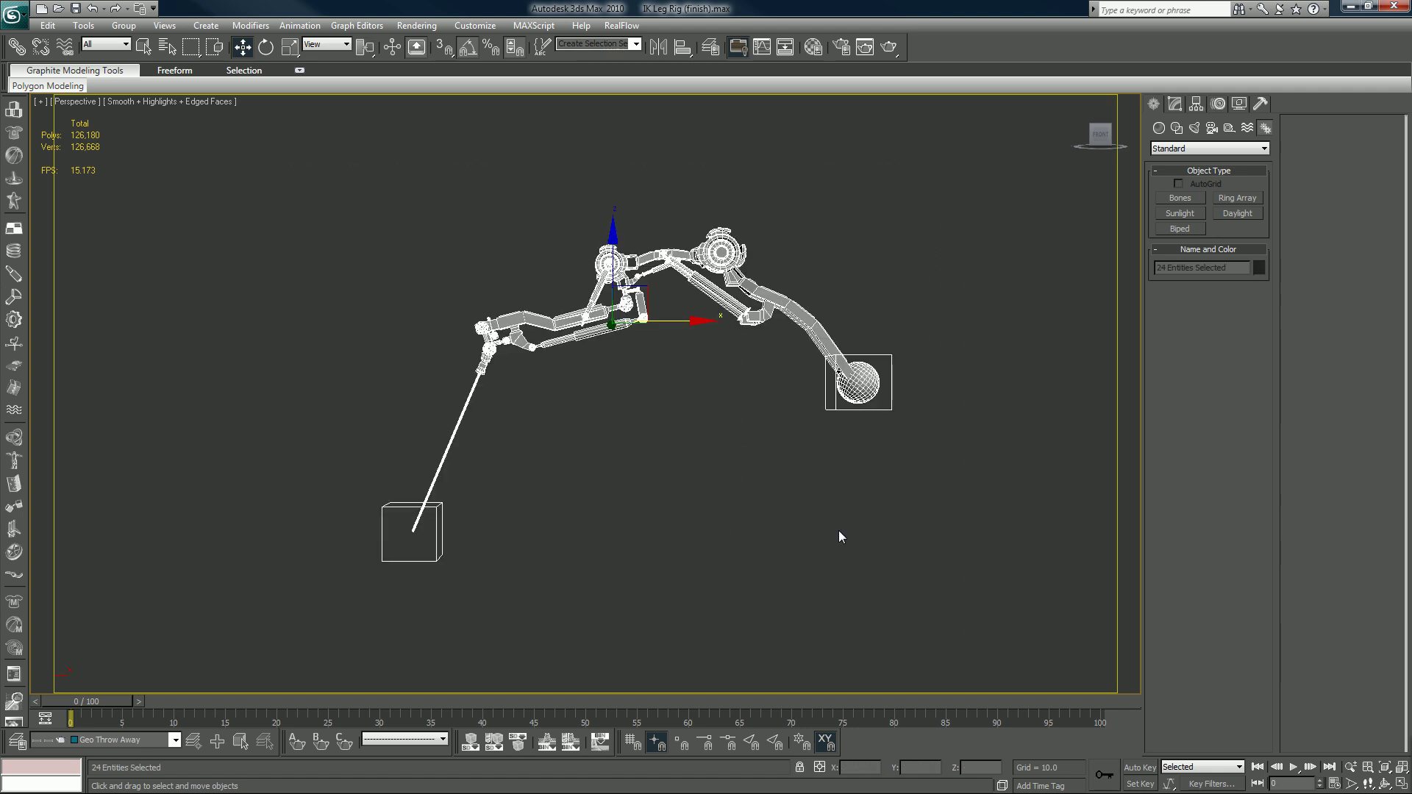
{"action": "left_click", "coordinate": [355, 260]}
Open the recent scene IK Leg Rig (start).max without saving the changes to the current one.
{"action": "left_click", "coordinate": [14, 16]}
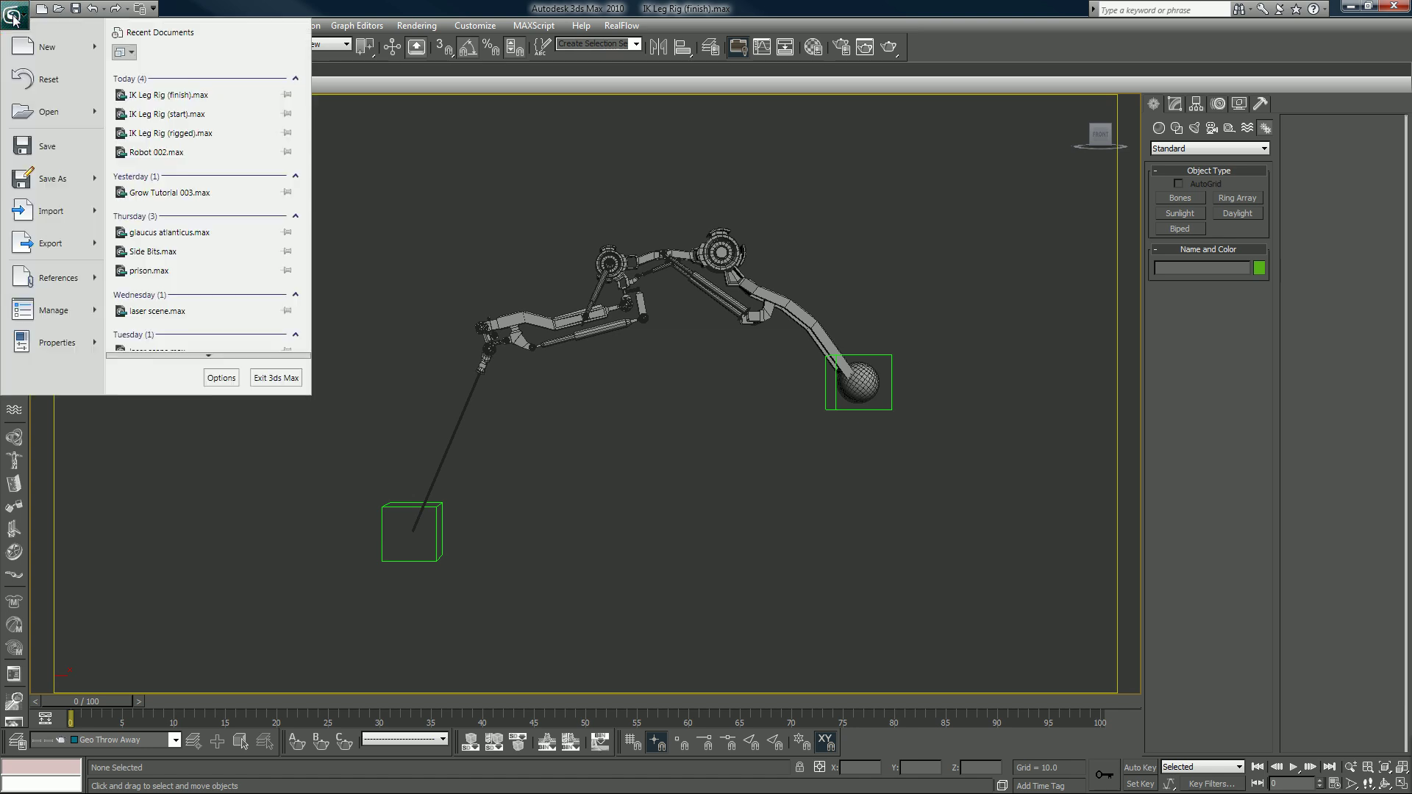
{"action": "left_click", "coordinate": [174, 117]}
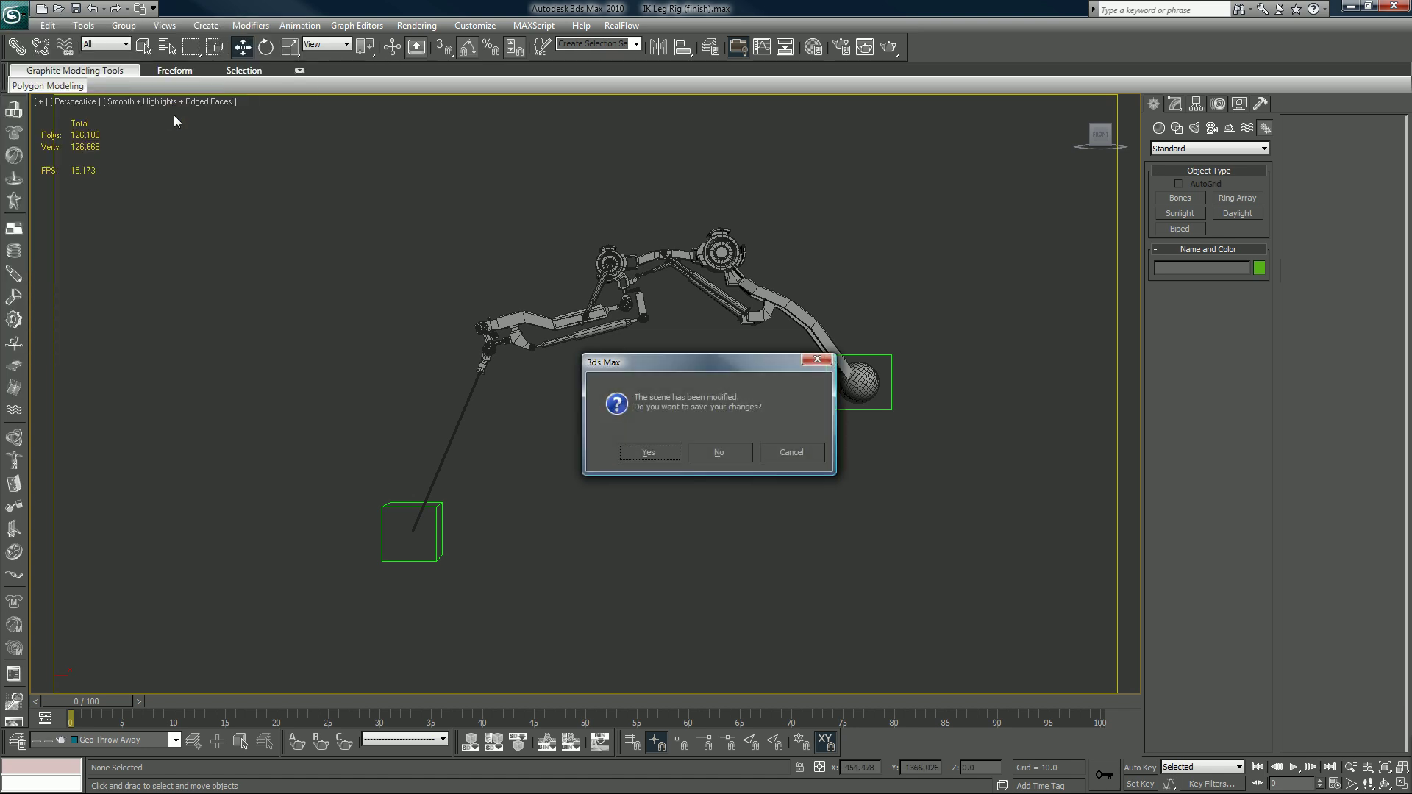
{"action": "left_click", "coordinate": [715, 454]}
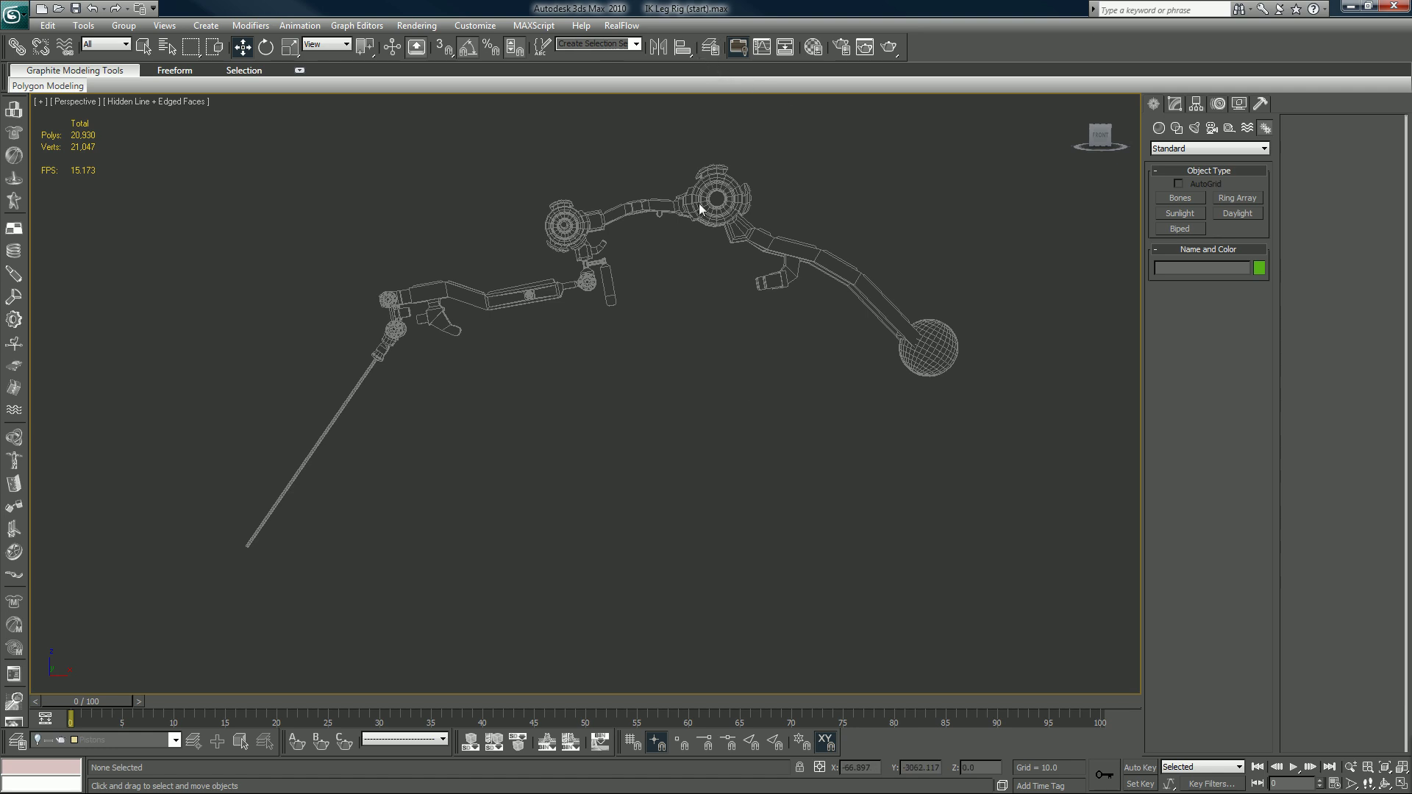
Try moving the leg's separate segments away from one another in the perspective view.
{"action": "mouse_move", "coordinate": [681, 306]}
{"action": "middle_mouse_down", "text": "alt"}
{"action": "mouse_move", "coordinate": [731, 324]}
{"action": "mouse_move", "coordinate": [675, 306]}
{"action": "middle_mouse_up", "text": "alt"}
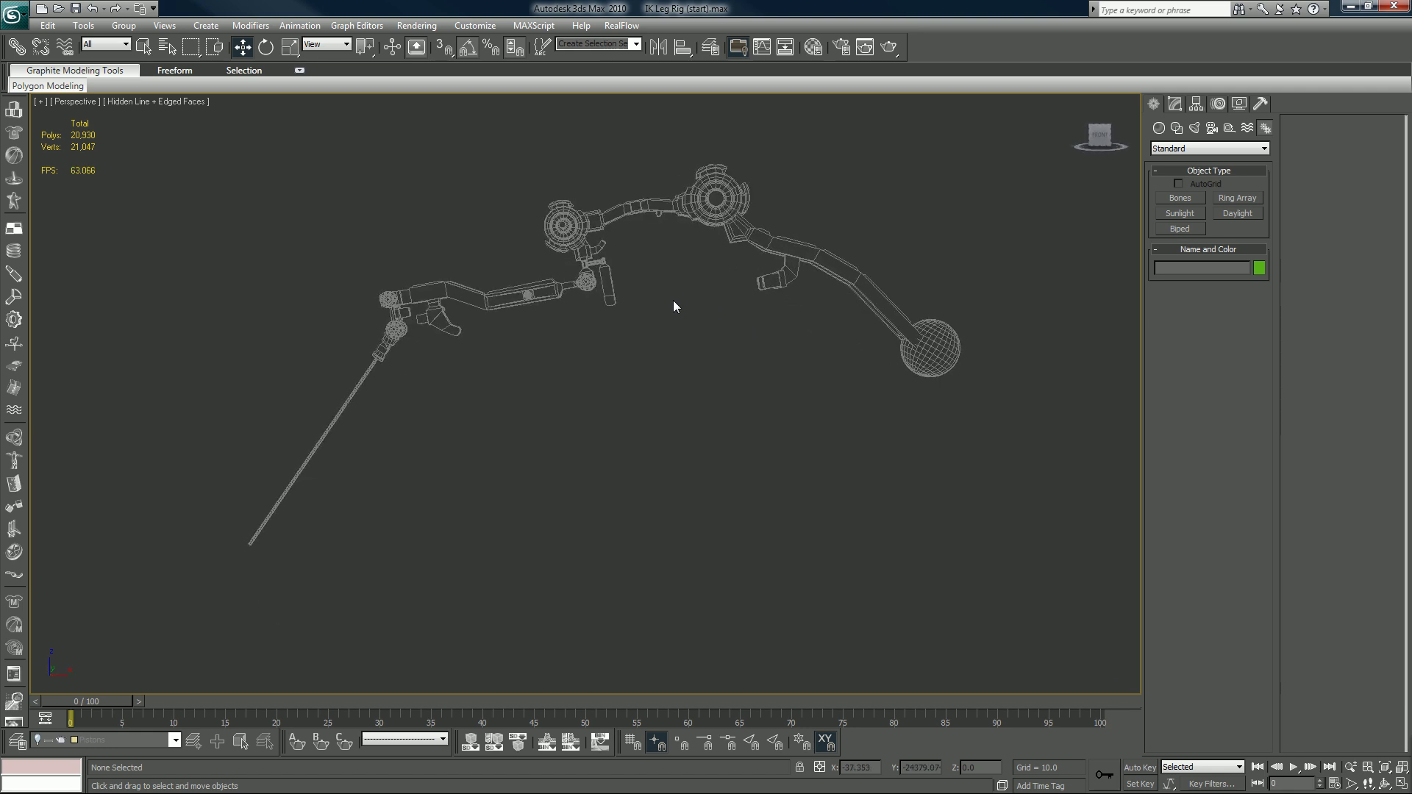
{"action": "left_click", "coordinate": [943, 344]}
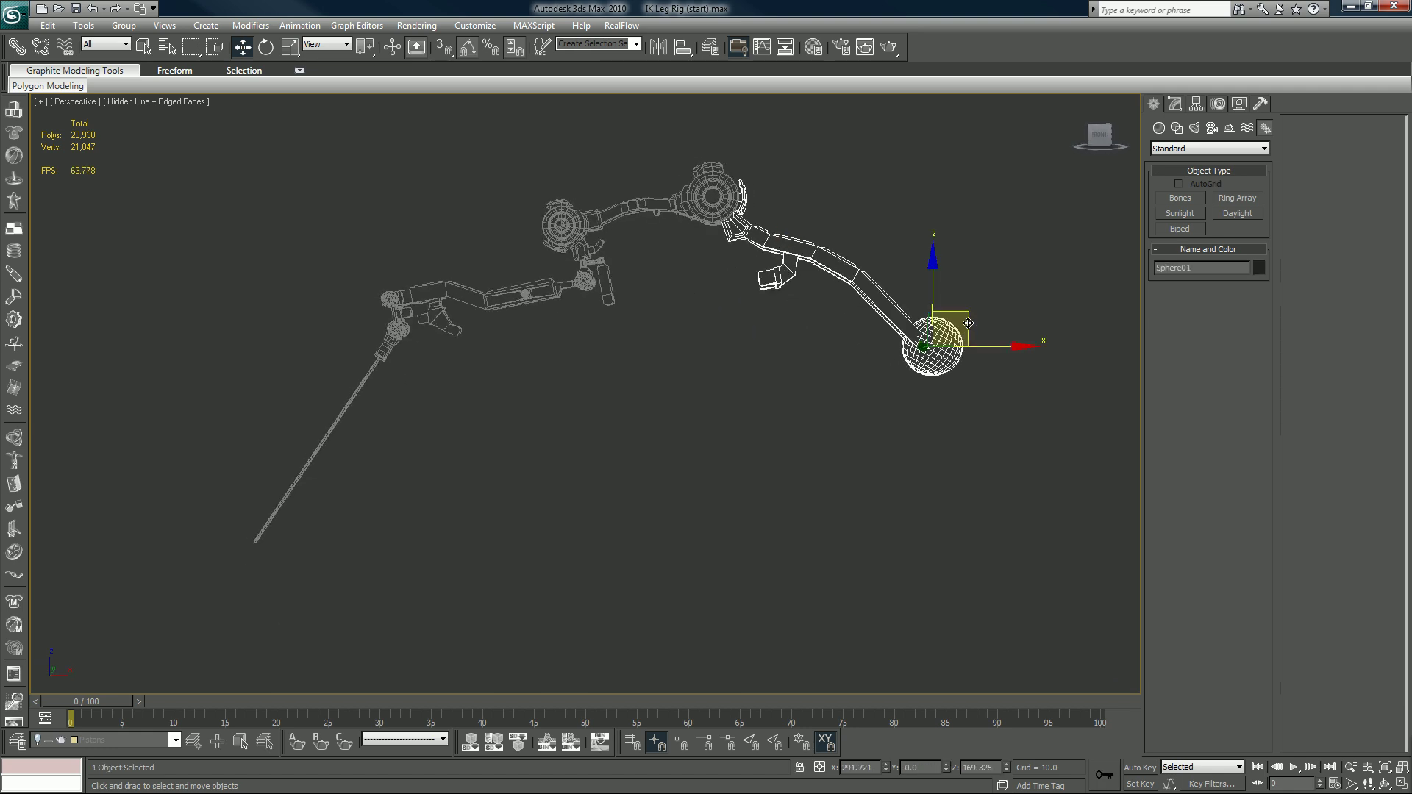
{"action": "mouse_move", "coordinate": [968, 324]}
{"action": "left_mouse_down"}
{"action": "mouse_move", "coordinate": [985, 401]}
{"action": "mouse_move", "coordinate": [1004, 387]}
{"action": "mouse_move", "coordinate": [970, 324]}
{"action": "left_mouse_up"}
{"action": "left_click_drag", "start_coordinate": [704, 210], "coordinate": [632, 320]}
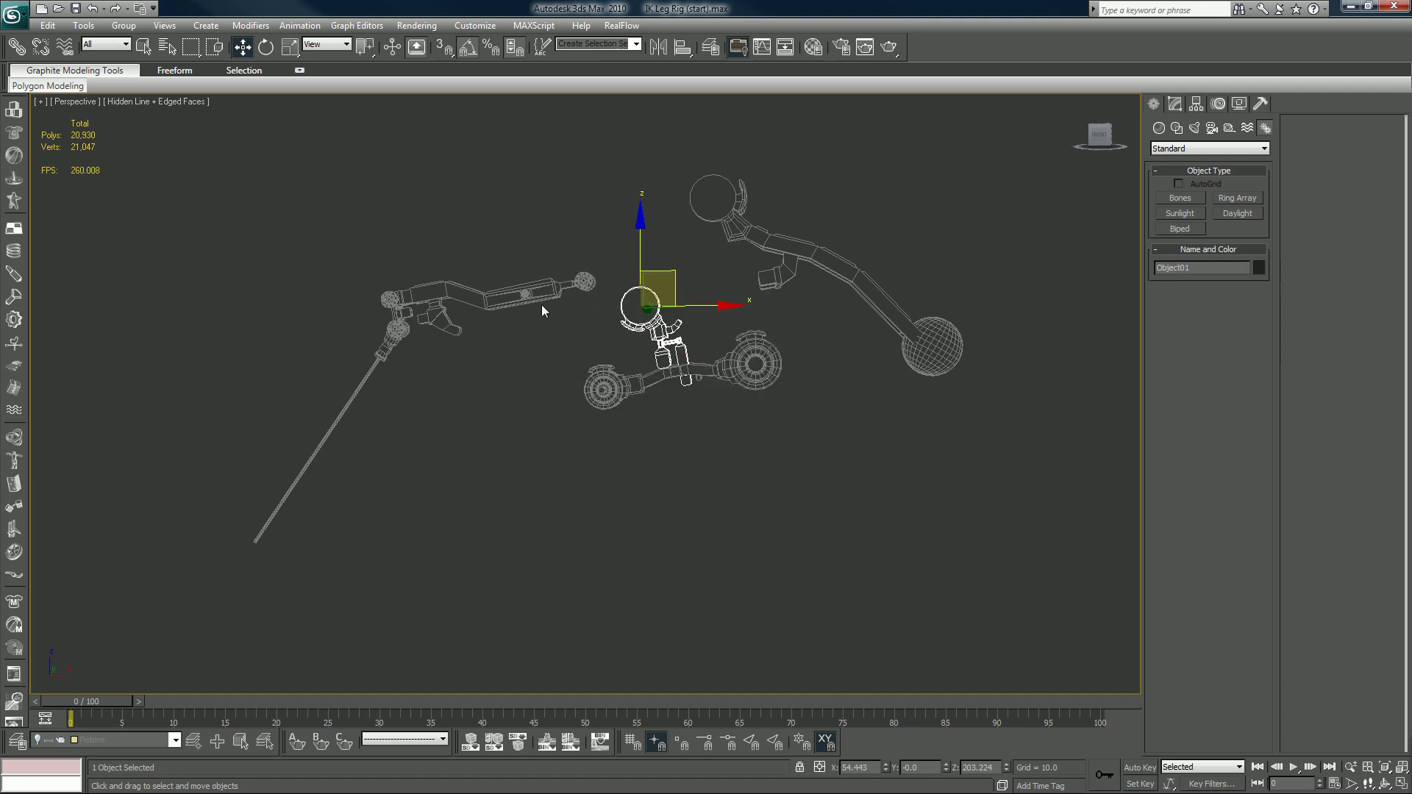
{"action": "left_click_drag", "start_coordinate": [542, 306], "coordinate": [501, 208]}
{"action": "left_click", "coordinate": [343, 314]}
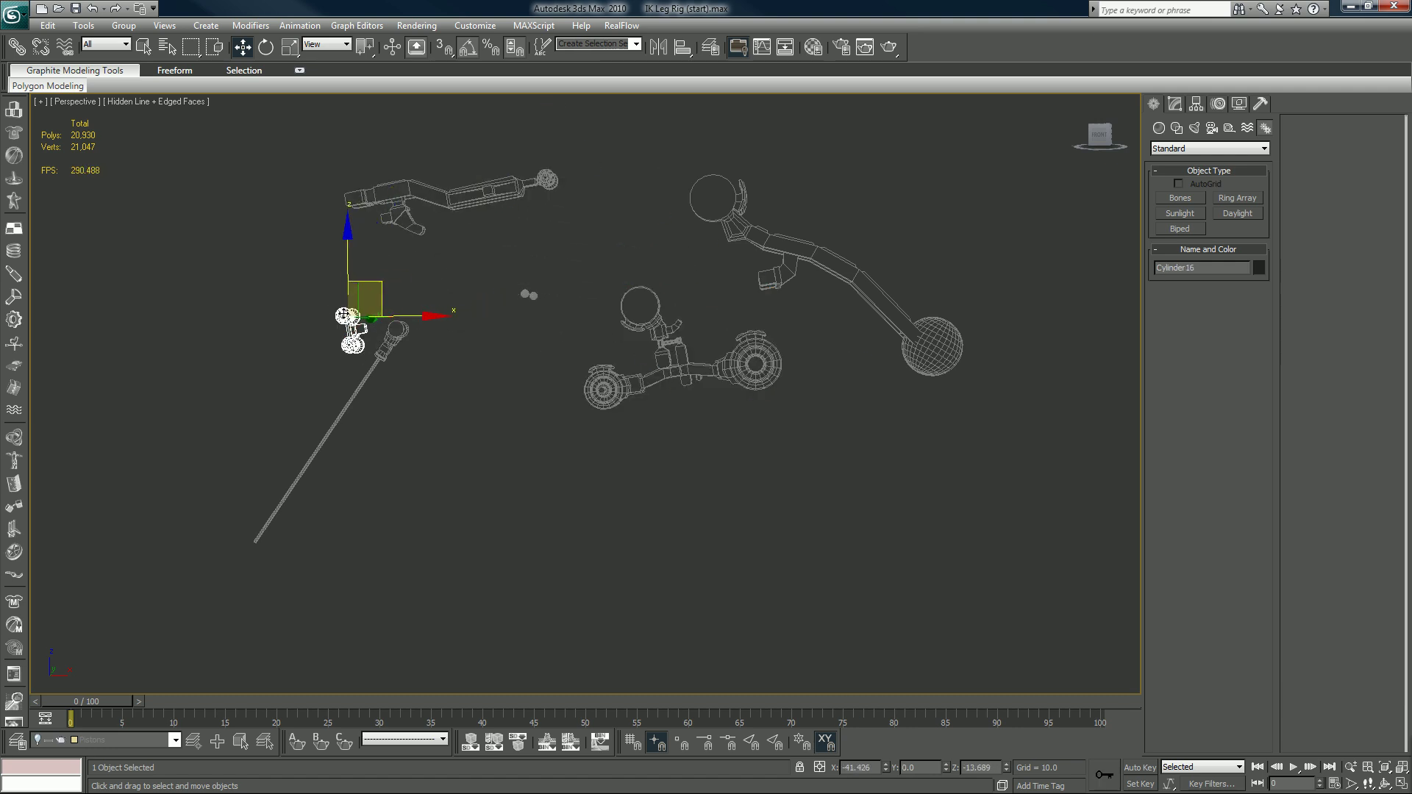
{"action": "left_click_drag", "start_coordinate": [389, 351], "coordinate": [438, 473]}
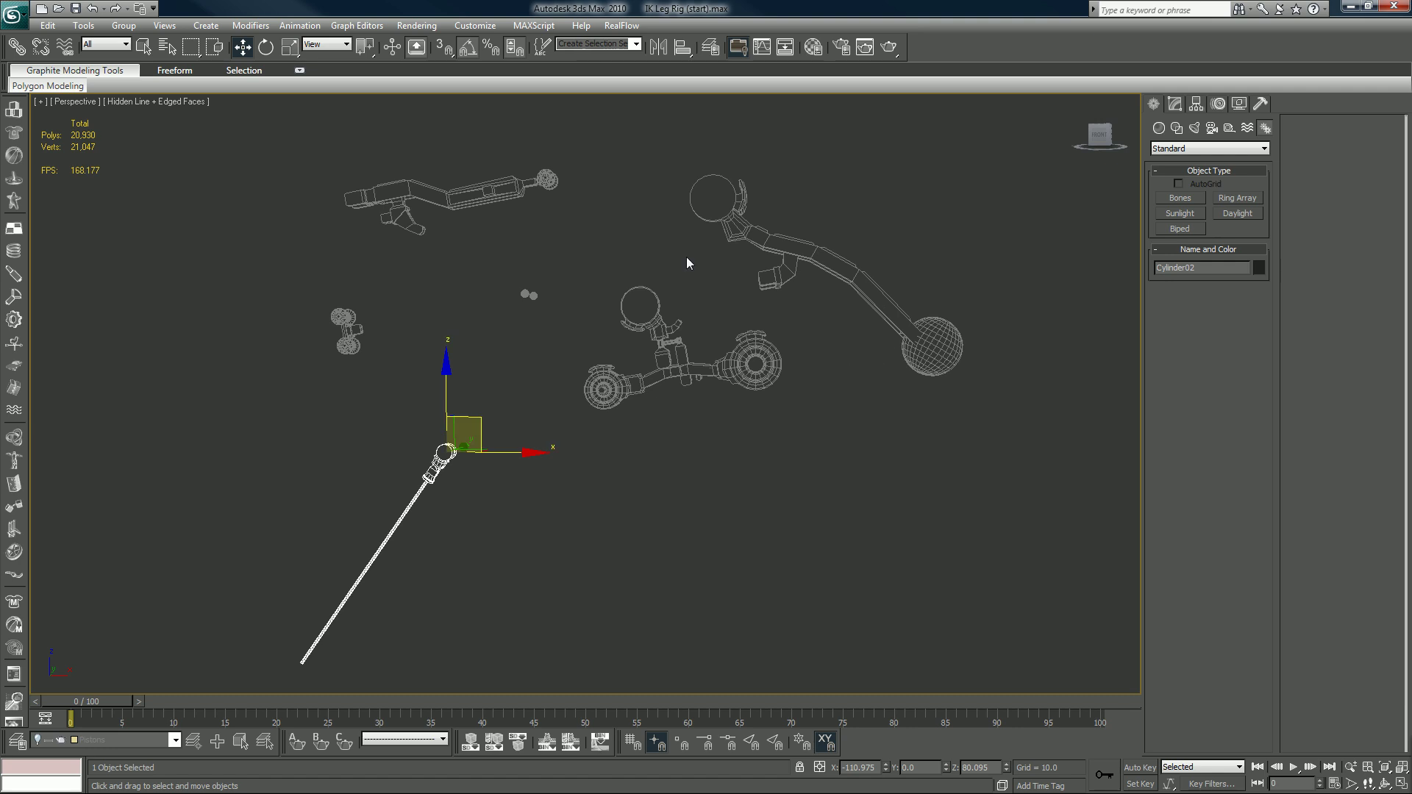
Undo all the segment moves so the leg is assembled again, and clear the selection.
{"action": "key", "text": "ctrl+z"}
{"action": "key", "text": "ctrl+z"}
{"action": "key", "text": "ctrl+z"}
{"action": "key", "text": "ctrl+z"}
{"action": "key", "text": "ctrl+z"}
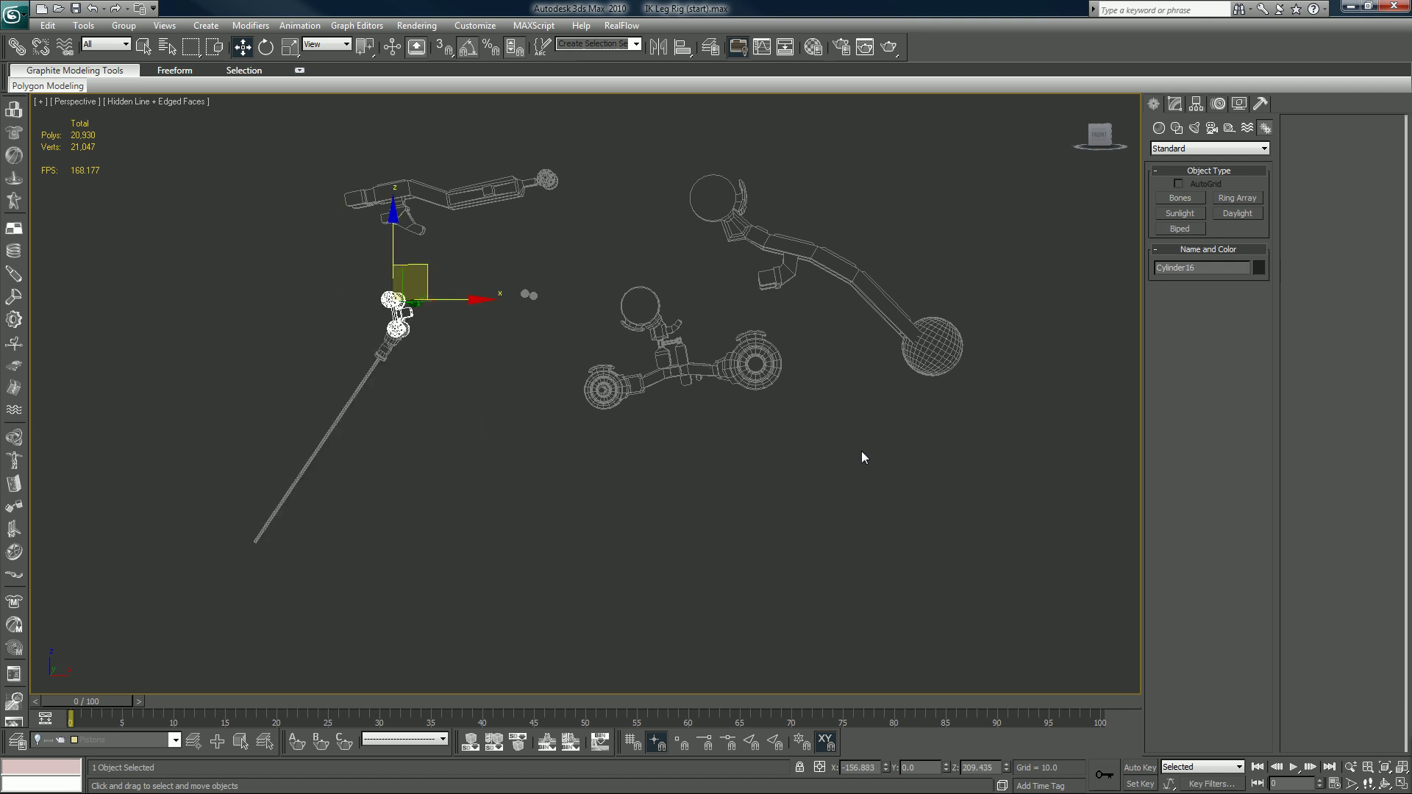
{"action": "key", "text": "ctrl+z"}
{"action": "key", "text": "ctrl+z"}
{"action": "key", "text": "ctrl+z"}
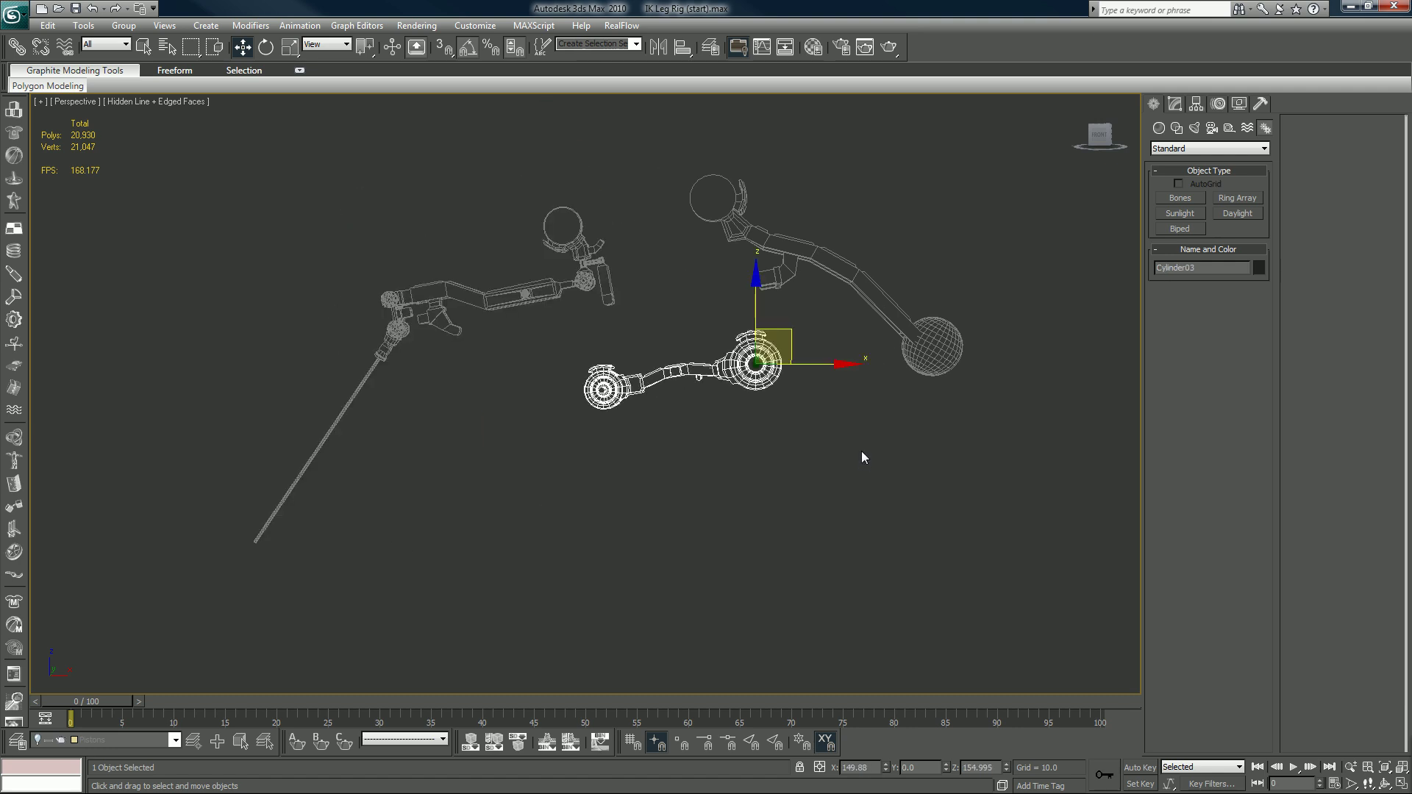
{"action": "left_click", "coordinate": [700, 305]}
{"action": "middle_click_drag", "start_coordinate": [699, 306], "coordinate": [649, 362], "text": "alt"}
{"action": "scroll", "coordinate": [693, 321], "scroll_direction": "up", "scroll_amount": 3}
{"action": "scroll", "coordinate": [650, 362], "scroll_direction": "down", "scroll_amount": 2}
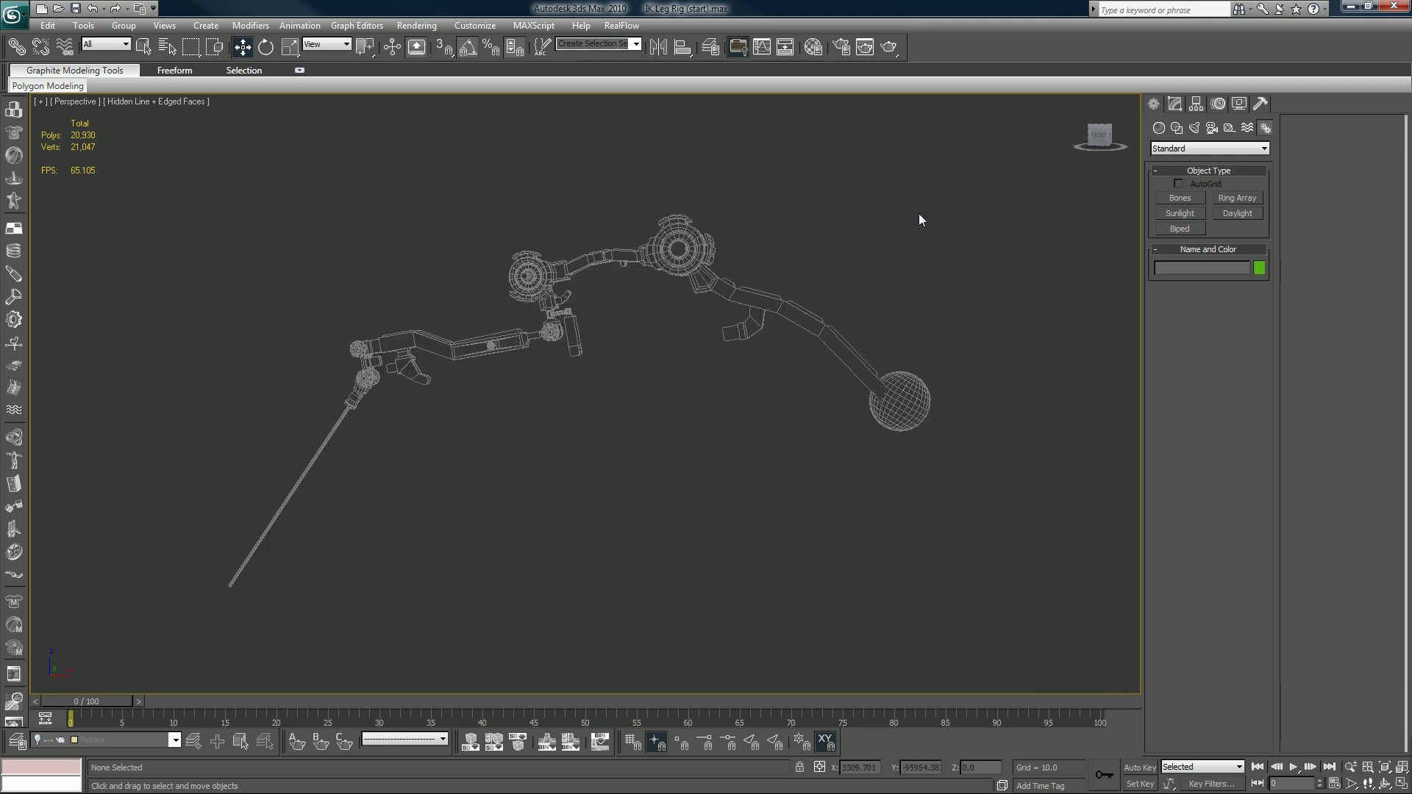
{"action": "left_click_drag", "start_coordinate": [1090, 141], "coordinate": [1080, 147]}
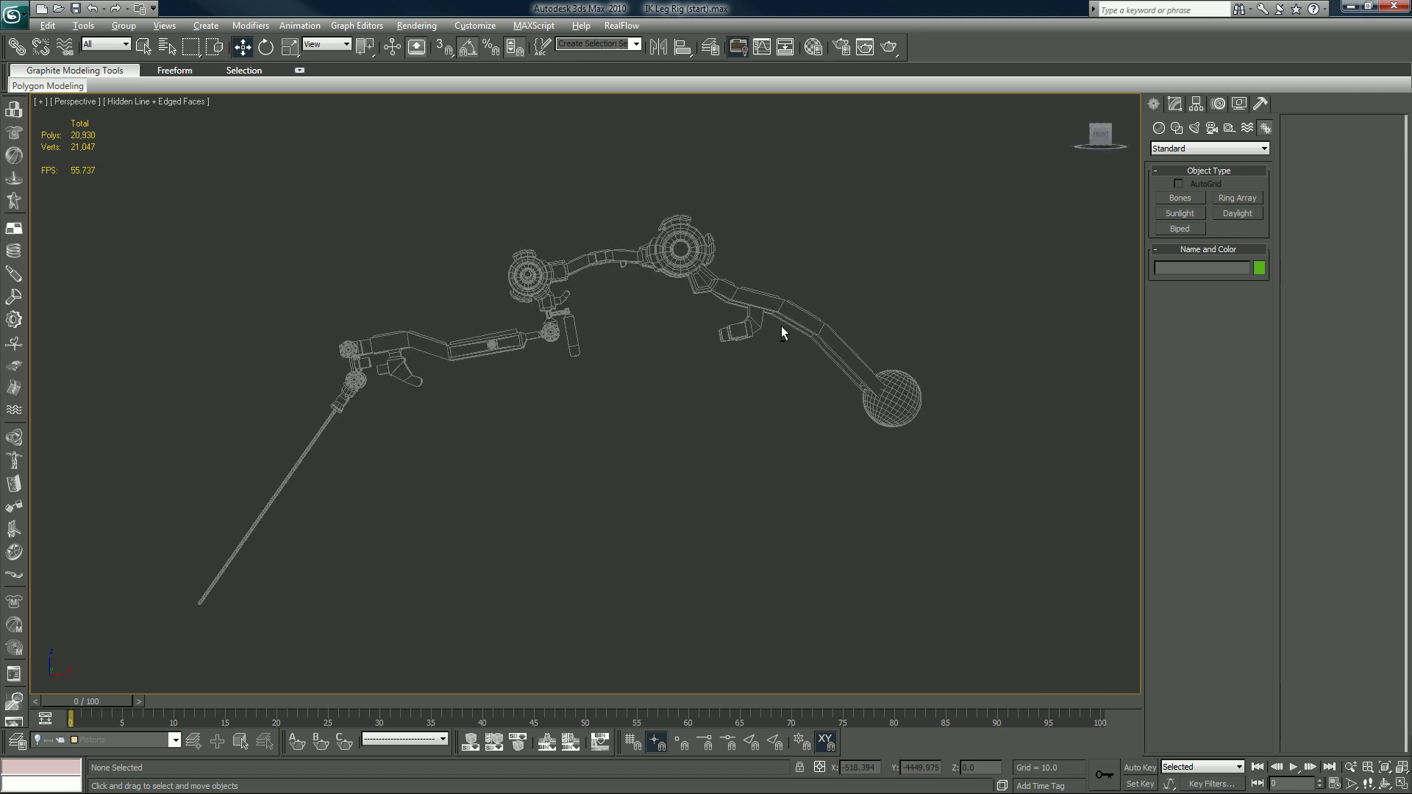
{"action": "mouse_move", "coordinate": [781, 325]}
{"action": "middle_mouse_down", "text": "alt"}
{"action": "mouse_move", "coordinate": [827, 347]}
{"action": "mouse_move", "coordinate": [774, 348]}
{"action": "mouse_move", "coordinate": [713, 320]}
{"action": "mouse_move", "coordinate": [770, 340]}
{"action": "middle_mouse_up", "text": "alt"}
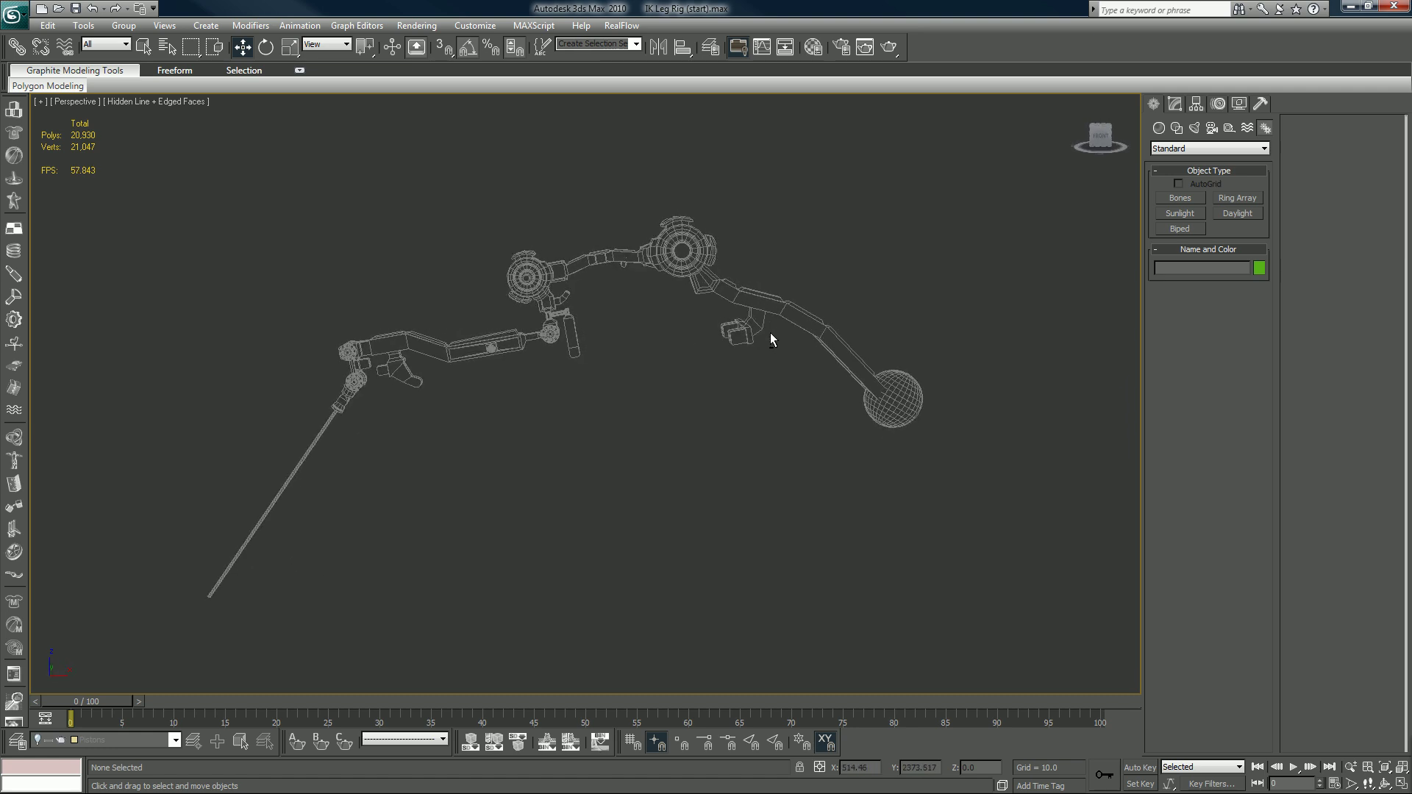
{"action": "left_click", "coordinate": [1098, 140]}
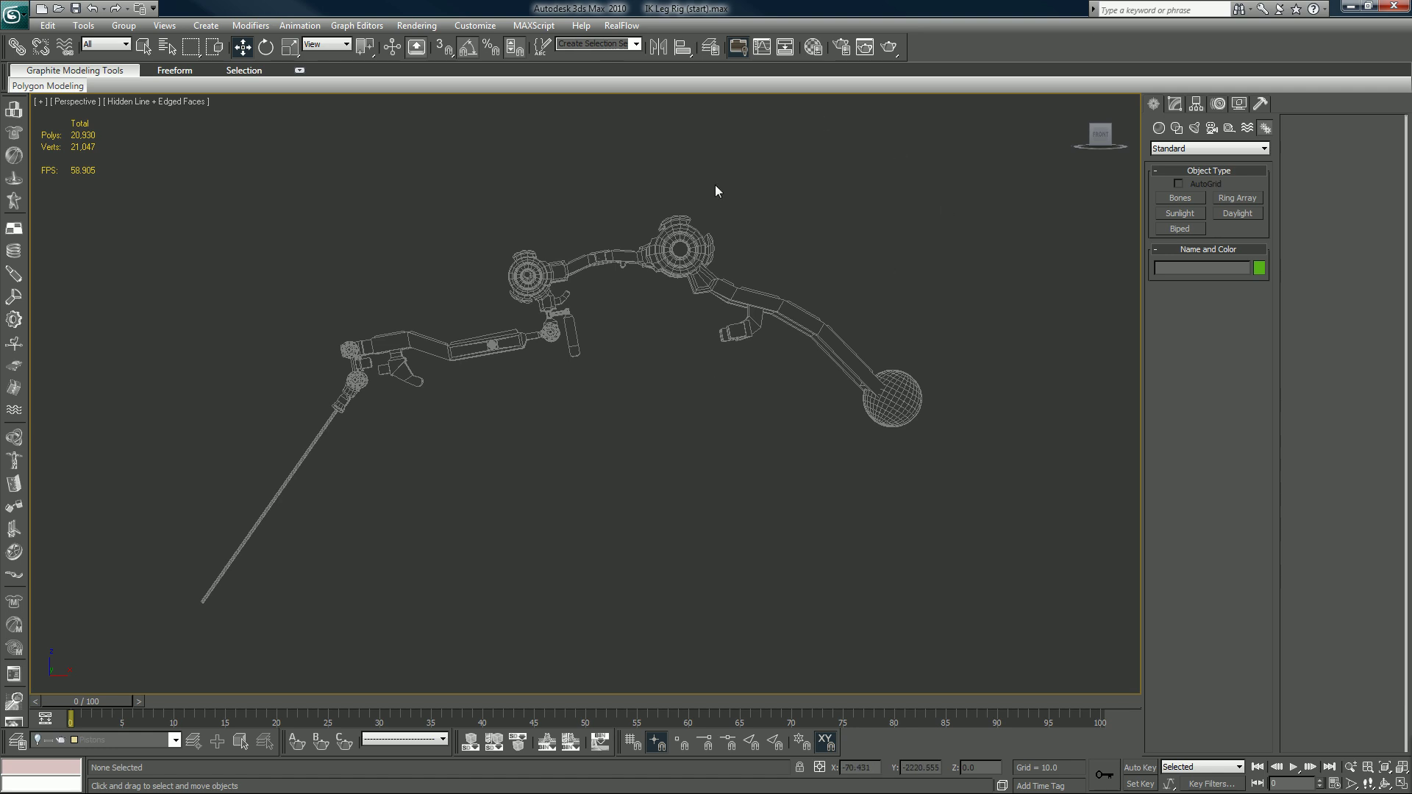
Look at the leg in the four-viewport layout, then maximize the Perspective viewport again.
{"action": "key", "text": "alt+w"}
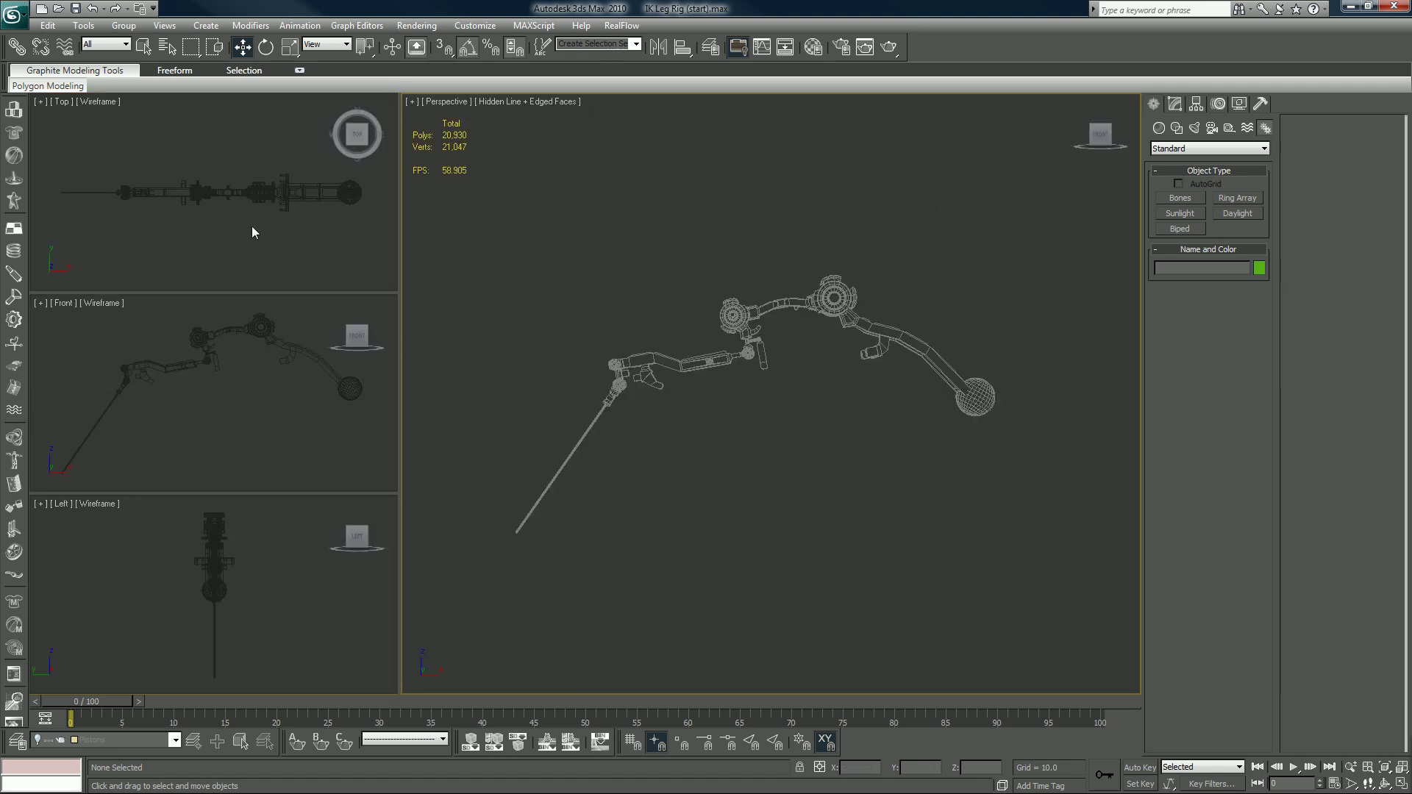
{"action": "left_click", "coordinate": [674, 602]}
{"action": "left_click", "coordinate": [389, 741]}
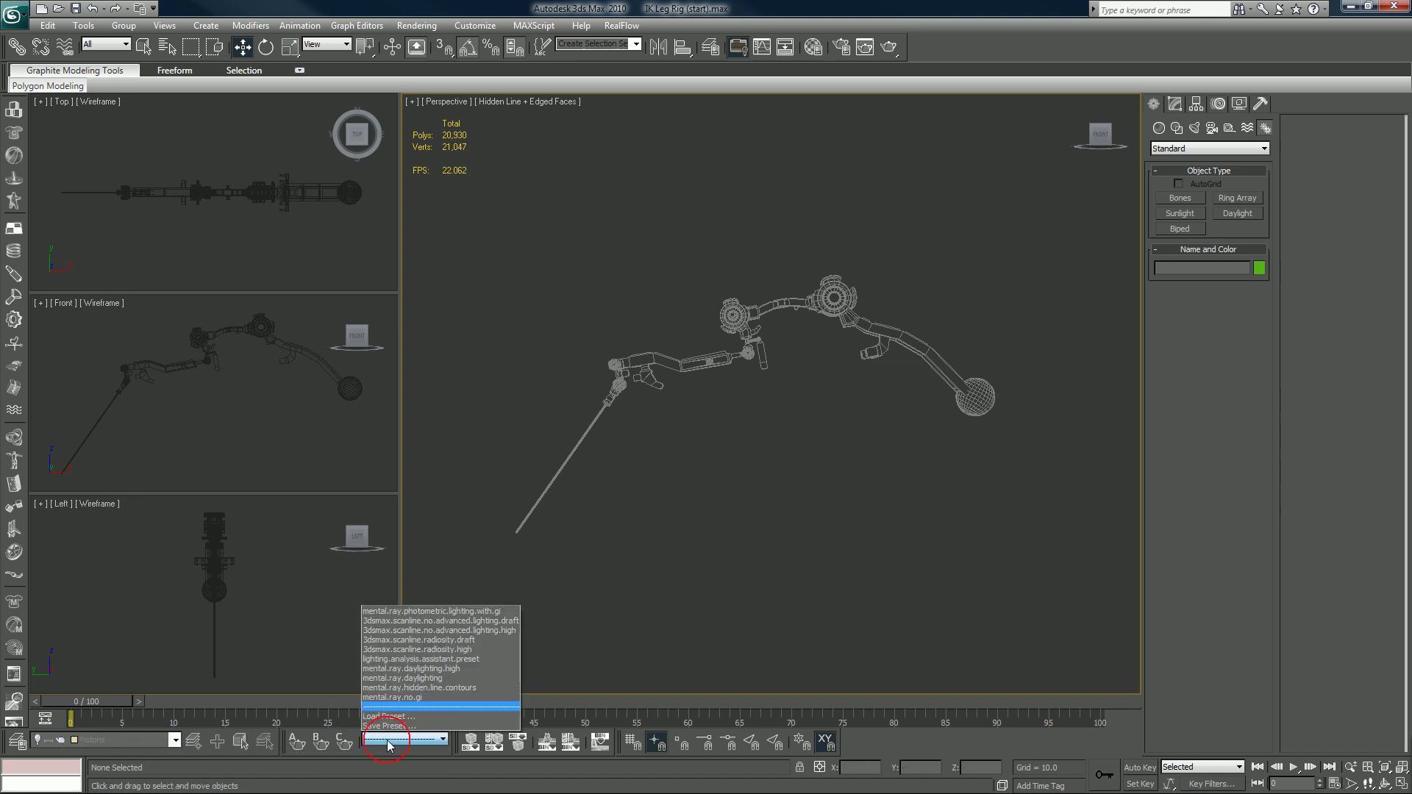
{"action": "left_click", "coordinate": [388, 742]}
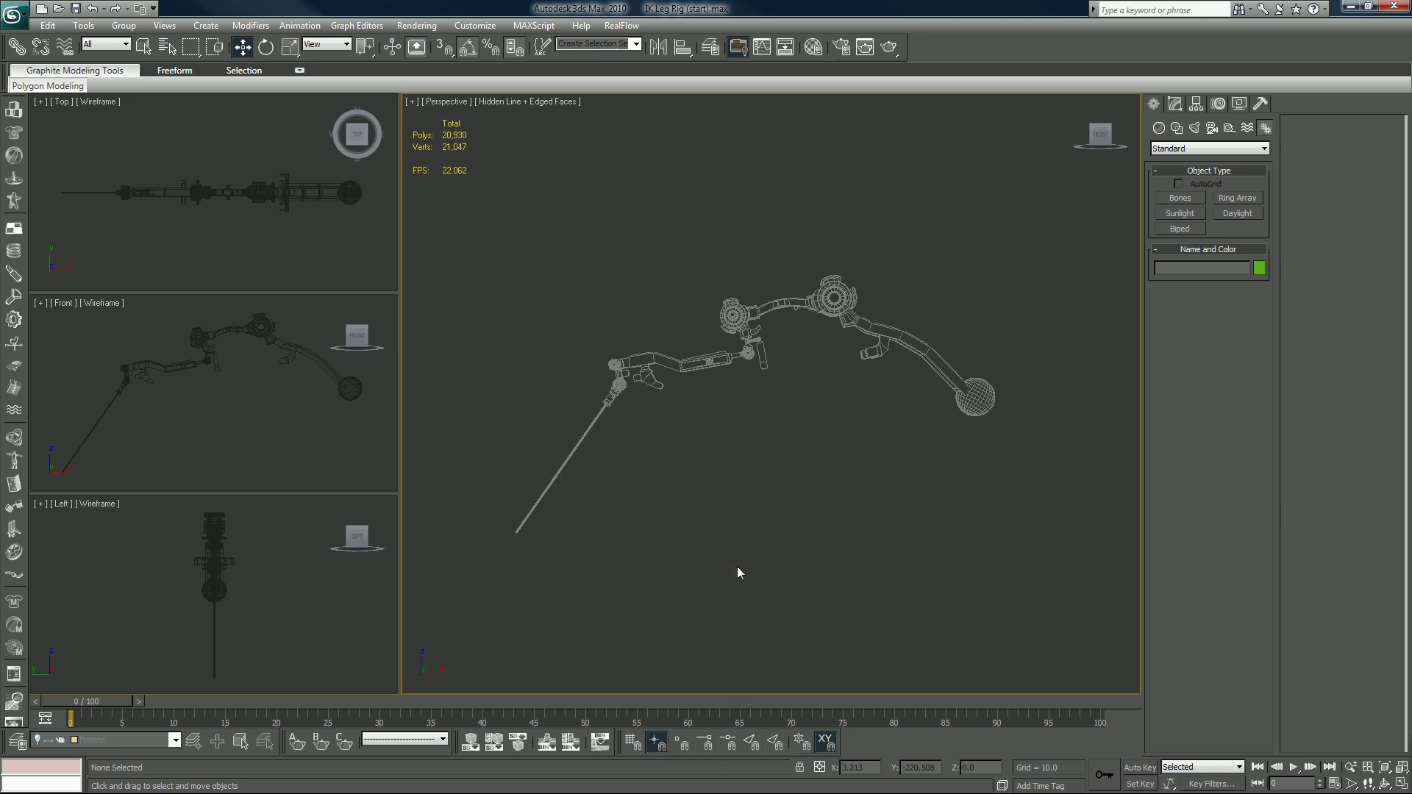
{"action": "key", "text": "alt+w"}
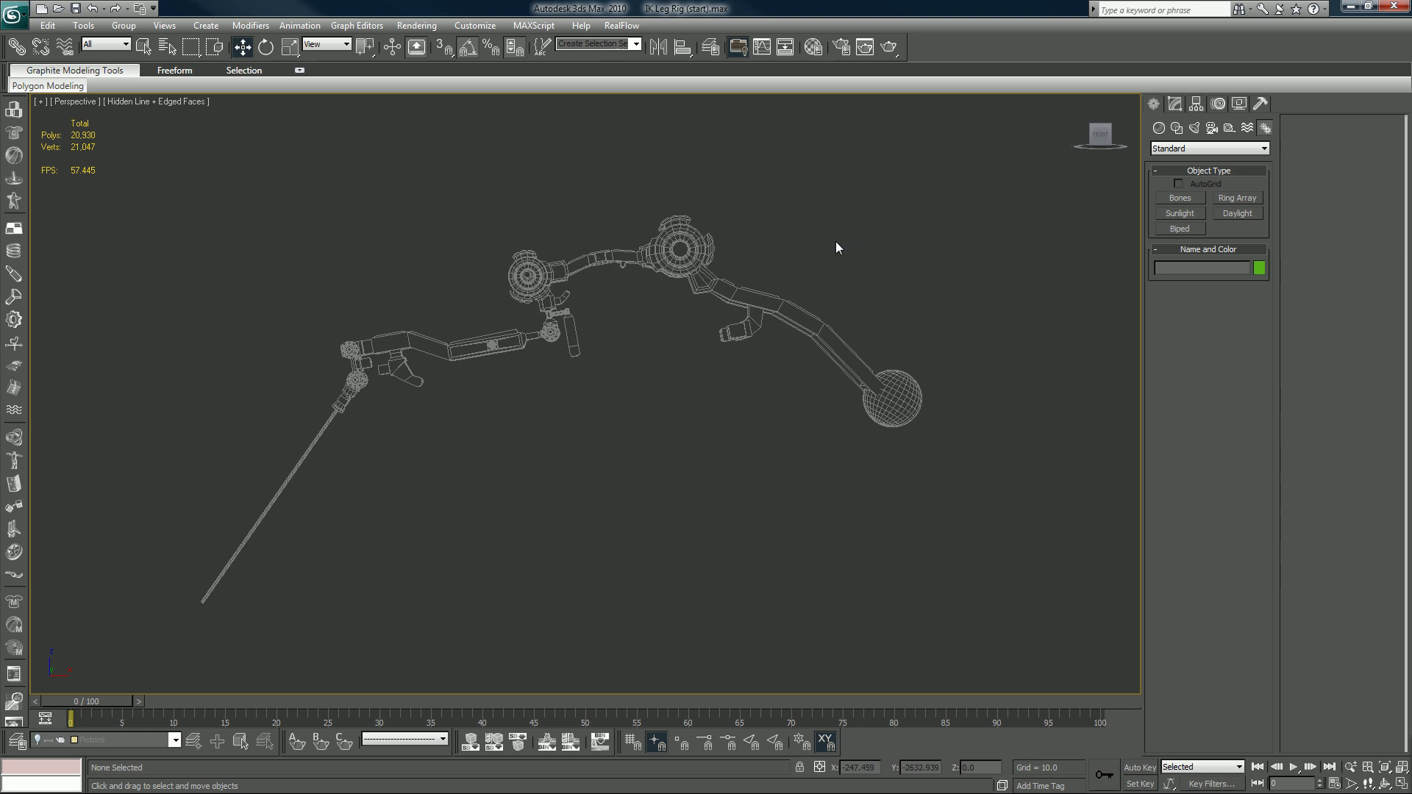
Open the layer manager beside the leg, and unhide the 0 (default) and Bones layers.
{"action": "left_click", "coordinate": [712, 47]}
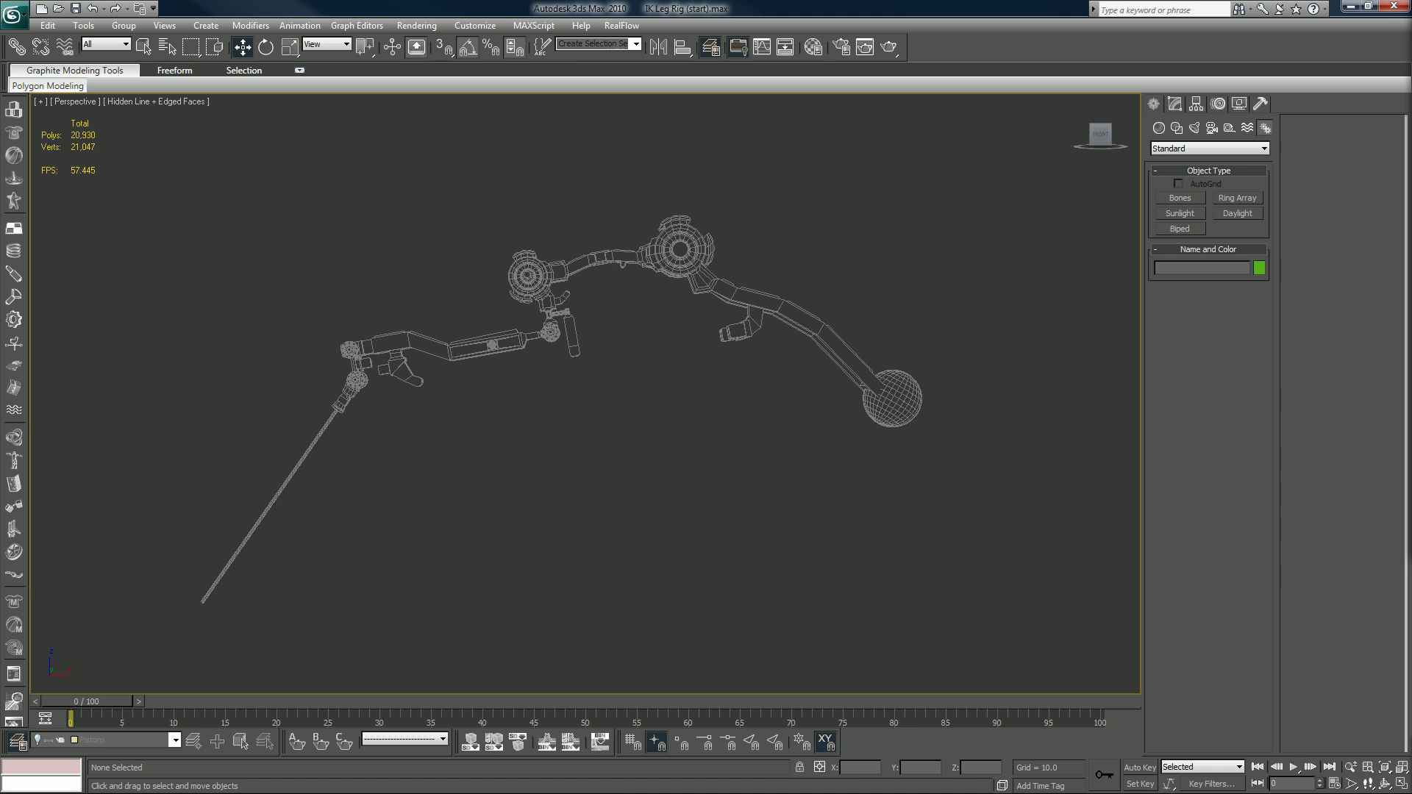
{"action": "left_click_drag", "start_coordinate": [1078, 78], "coordinate": [1278, 14]}
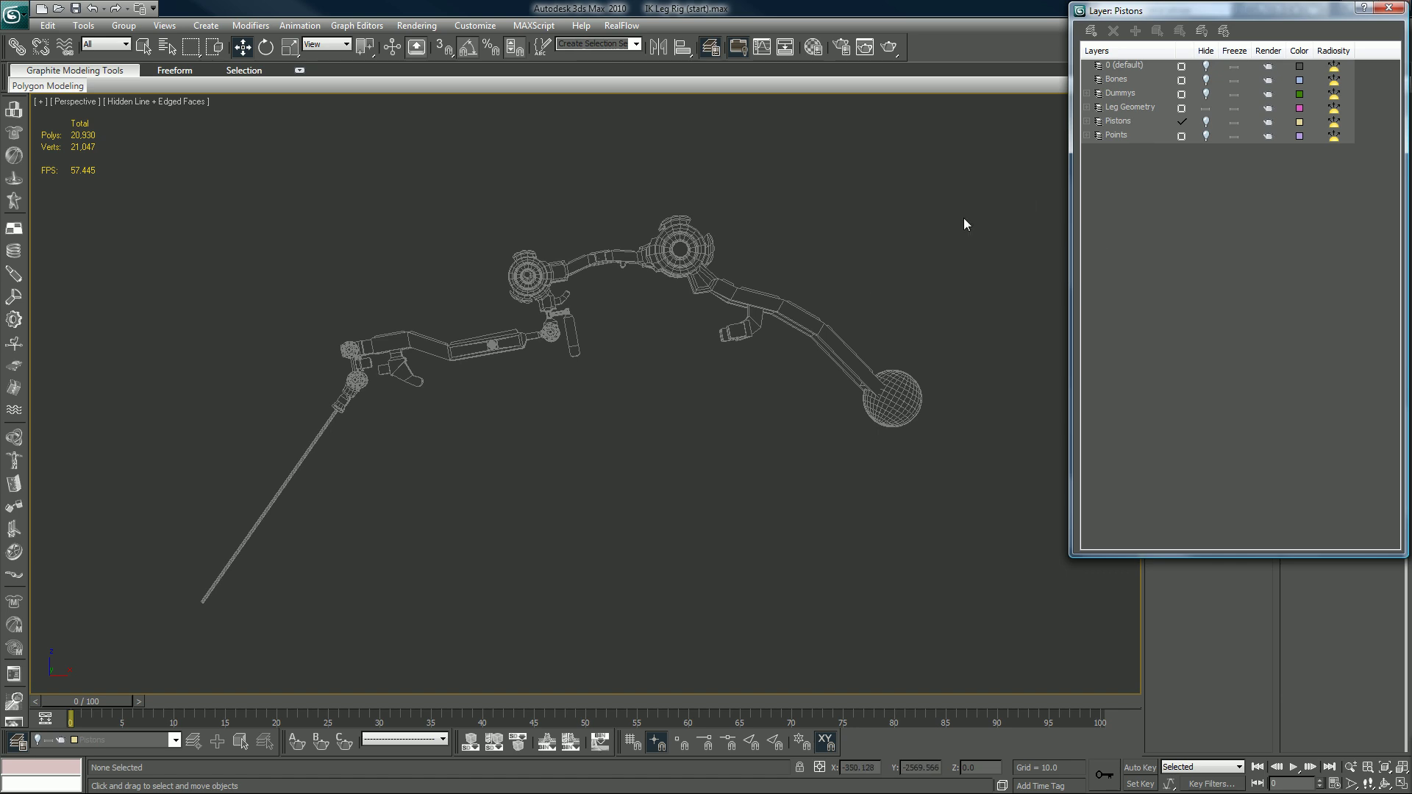
{"action": "left_click", "coordinate": [1207, 62]}
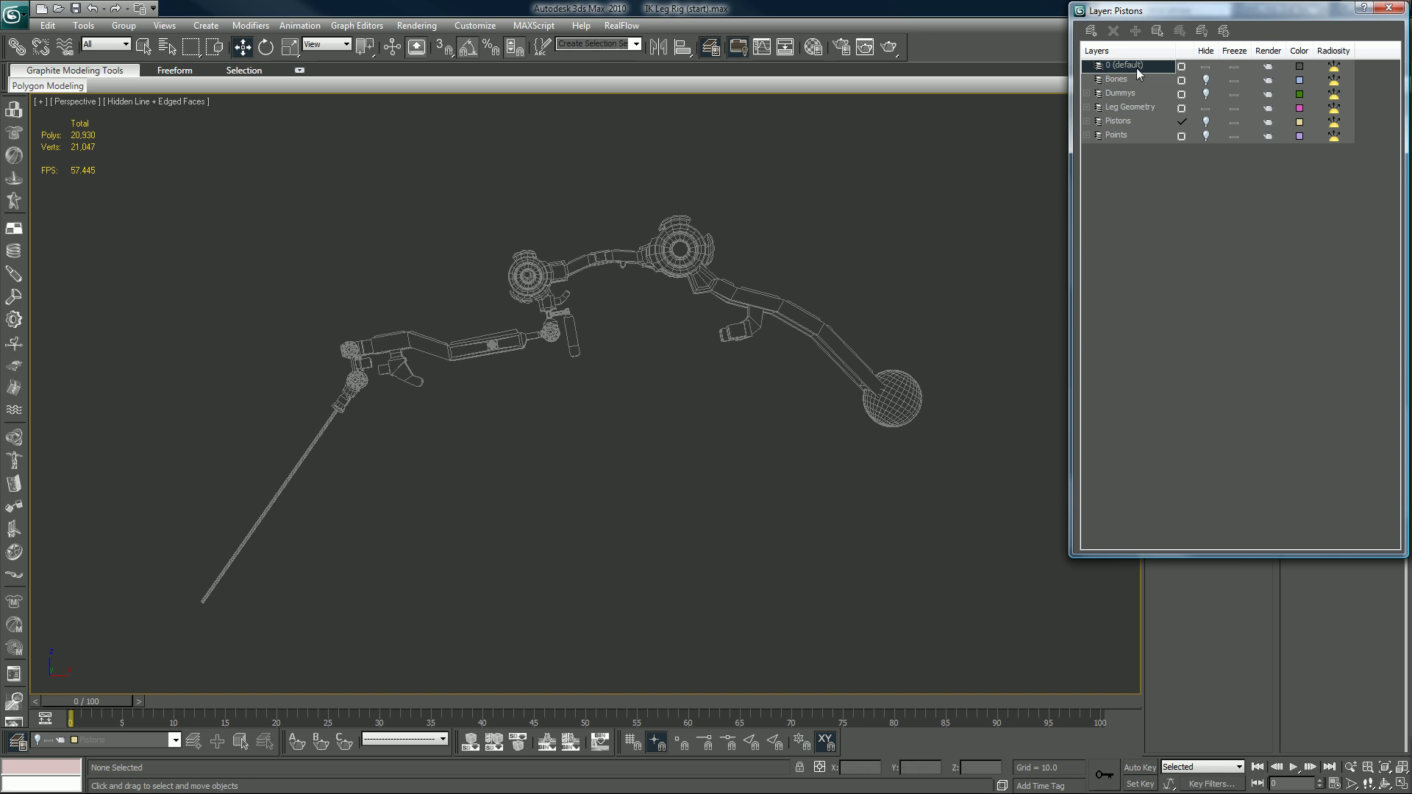
{"action": "left_click", "coordinate": [1117, 79]}
{"action": "left_click", "coordinate": [1206, 79]}
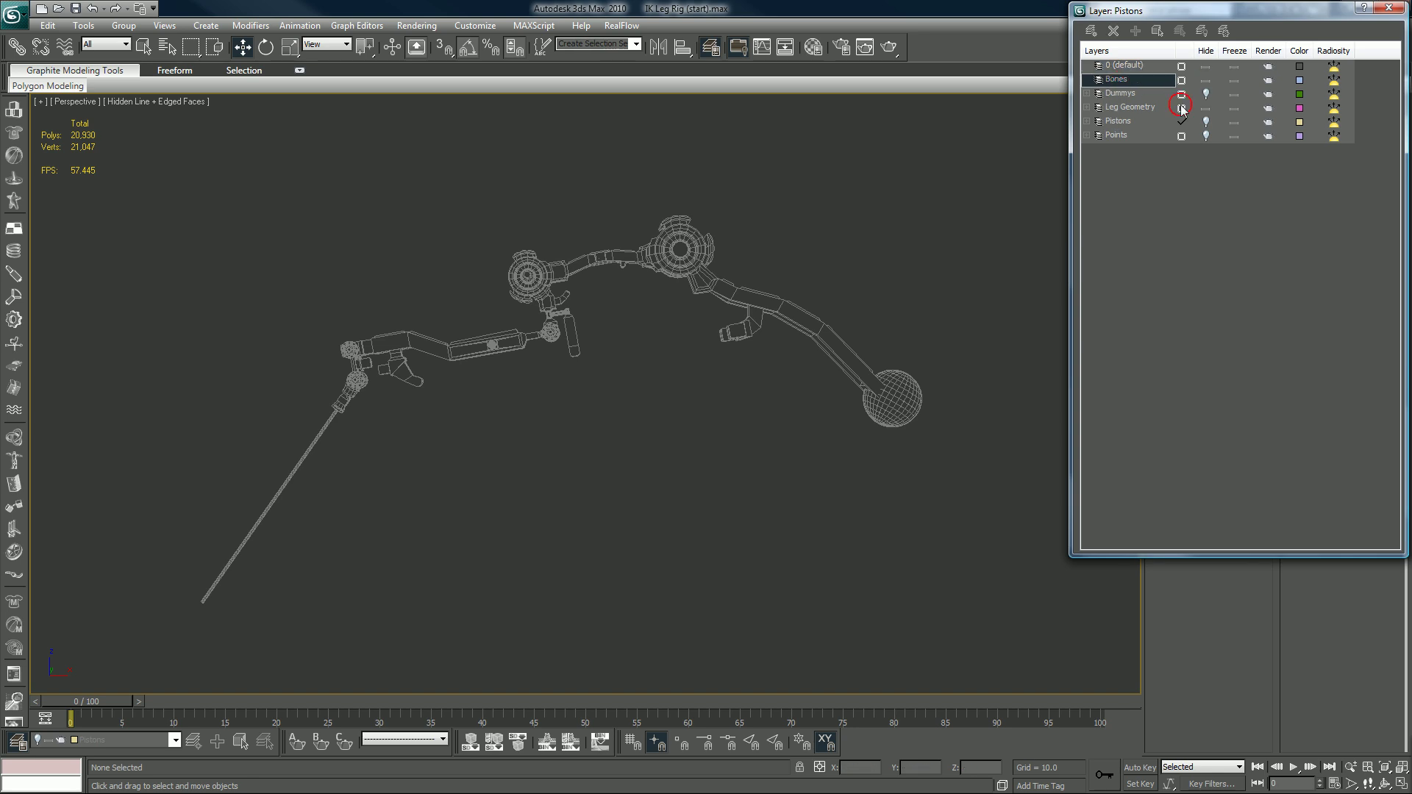
{"action": "mouse_move", "coordinate": [676, 455]}
{"action": "middle_mouse_down", "text": "alt"}
{"action": "mouse_move", "coordinate": [619, 487]}
{"action": "mouse_move", "coordinate": [686, 457]}
{"action": "middle_mouse_up", "text": "alt"}
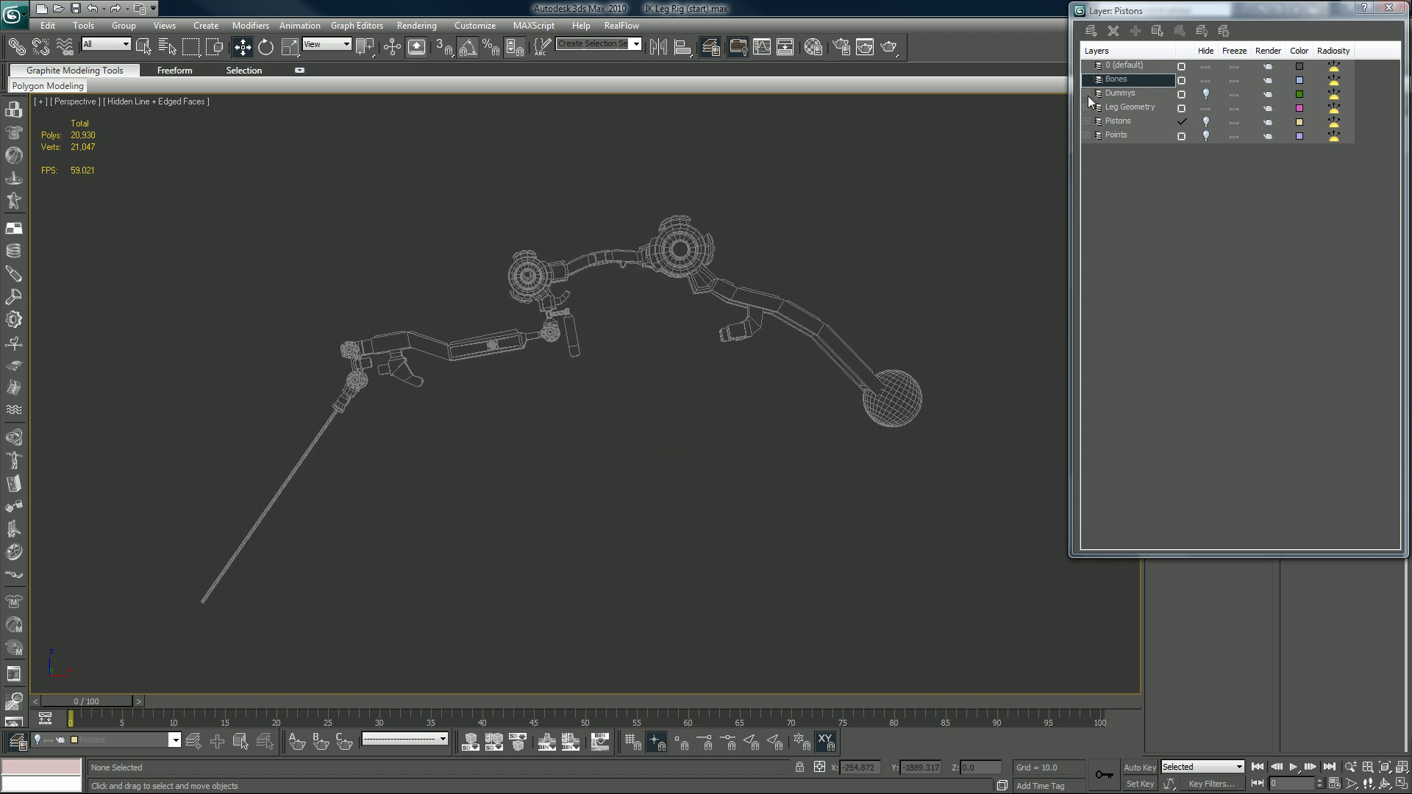
Unhide the Dummys layer, select a dummy at the upper leg's piston mount and examine the dummies up close.
{"action": "left_click", "coordinate": [1205, 94]}
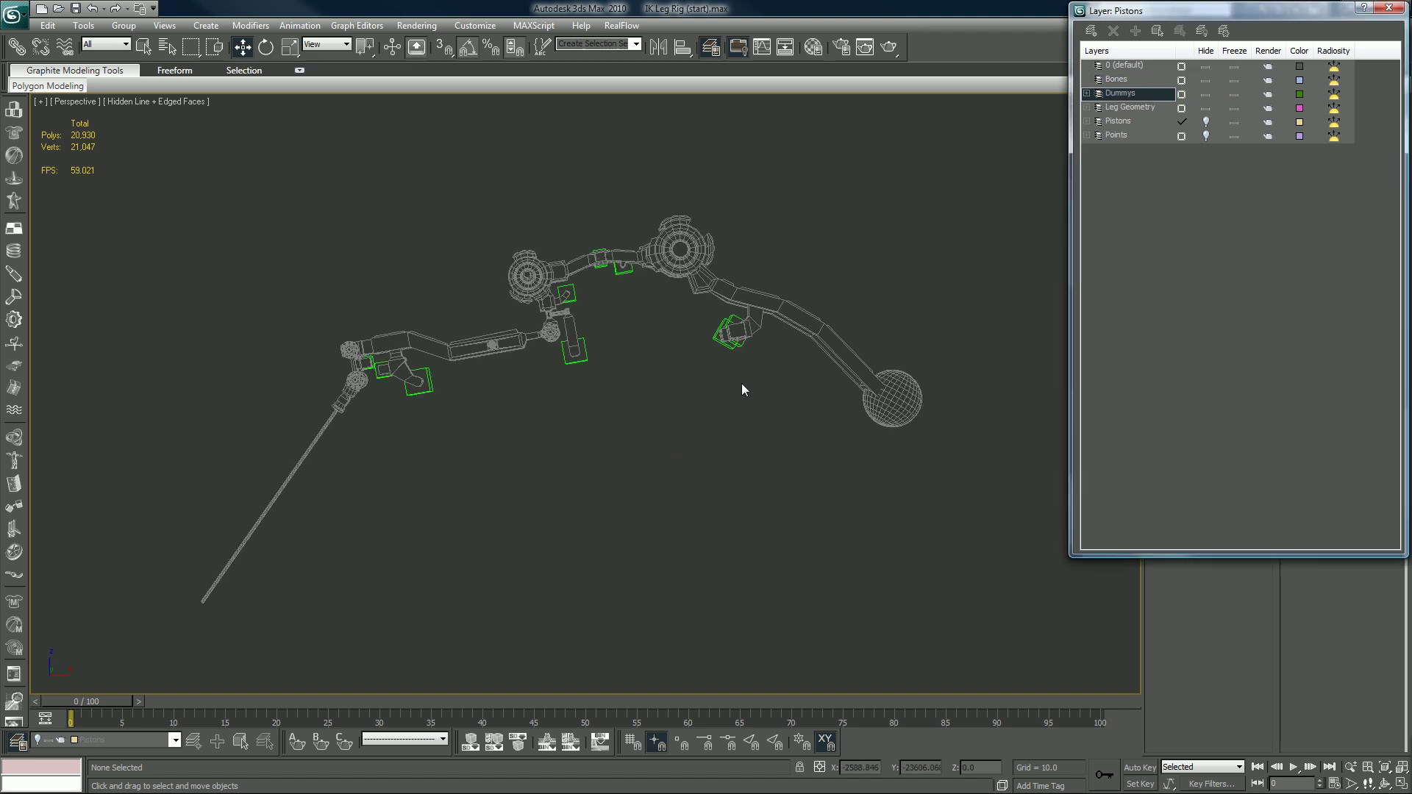
{"action": "left_click", "coordinate": [715, 347]}
{"action": "middle_click_drag", "start_coordinate": [712, 356], "coordinate": [674, 382], "text": "alt"}
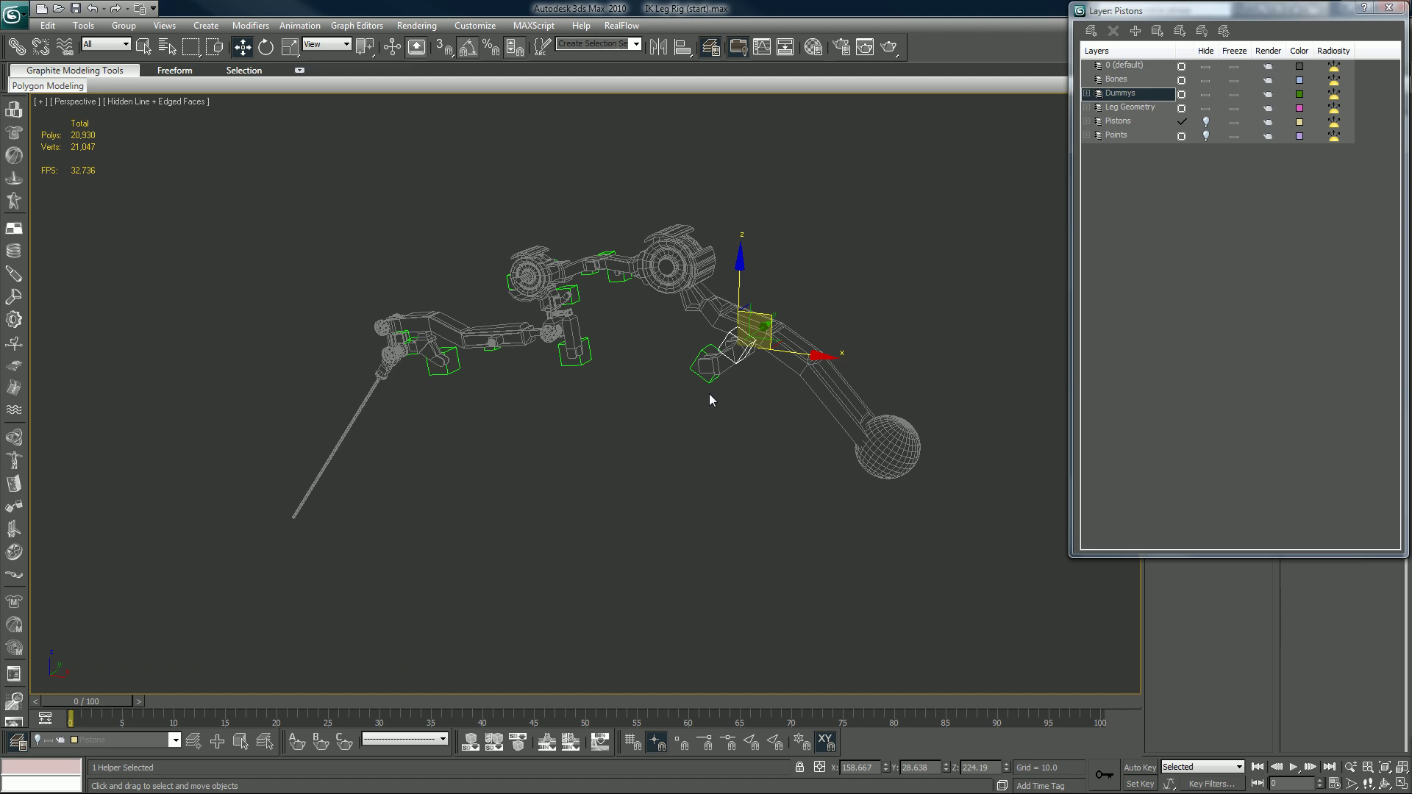
{"action": "middle_click_drag", "start_coordinate": [709, 394], "coordinate": [677, 419], "text": "alt"}
{"action": "scroll", "coordinate": [681, 424], "scroll_direction": "up", "scroll_amount": 3}
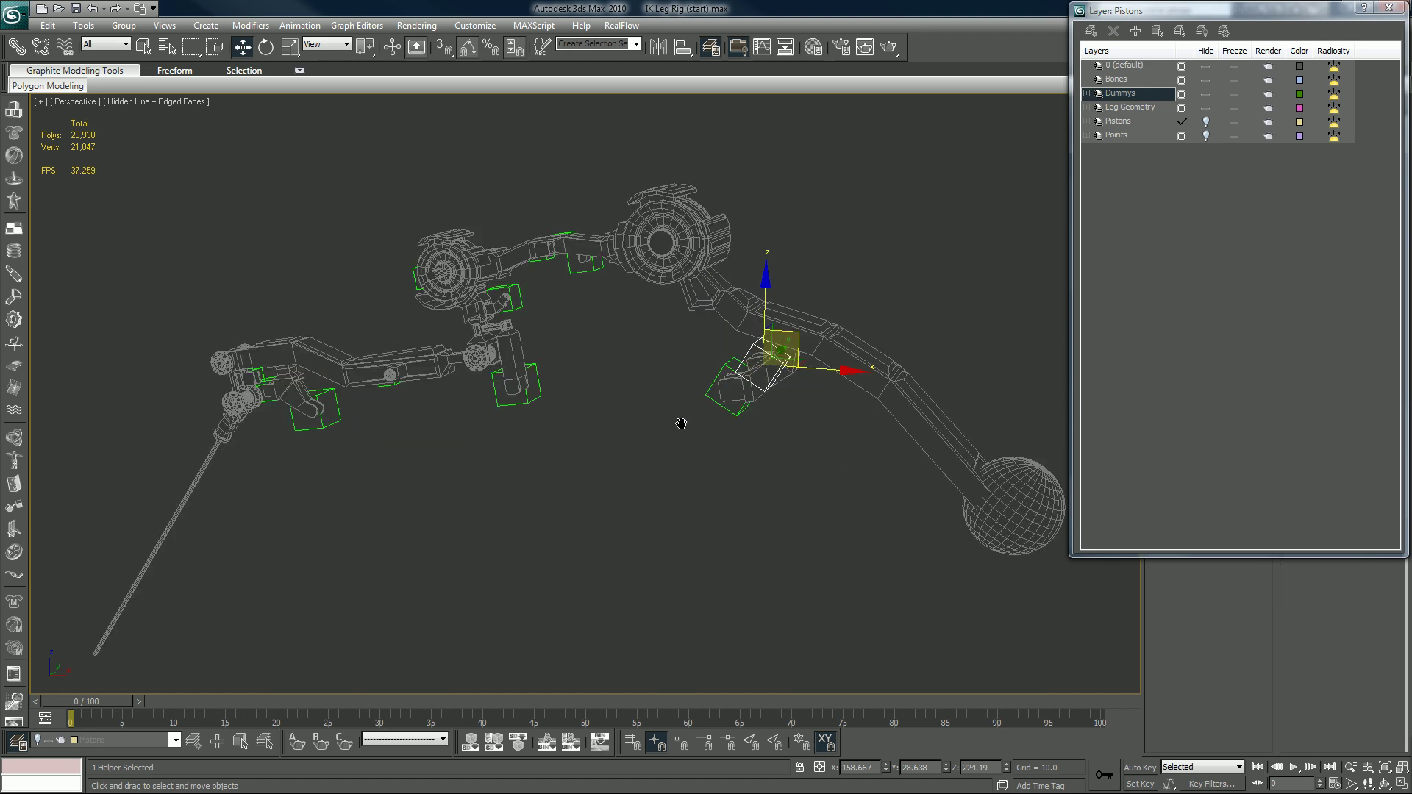
{"action": "scroll", "coordinate": [681, 424], "scroll_direction": "up", "scroll_amount": 2}
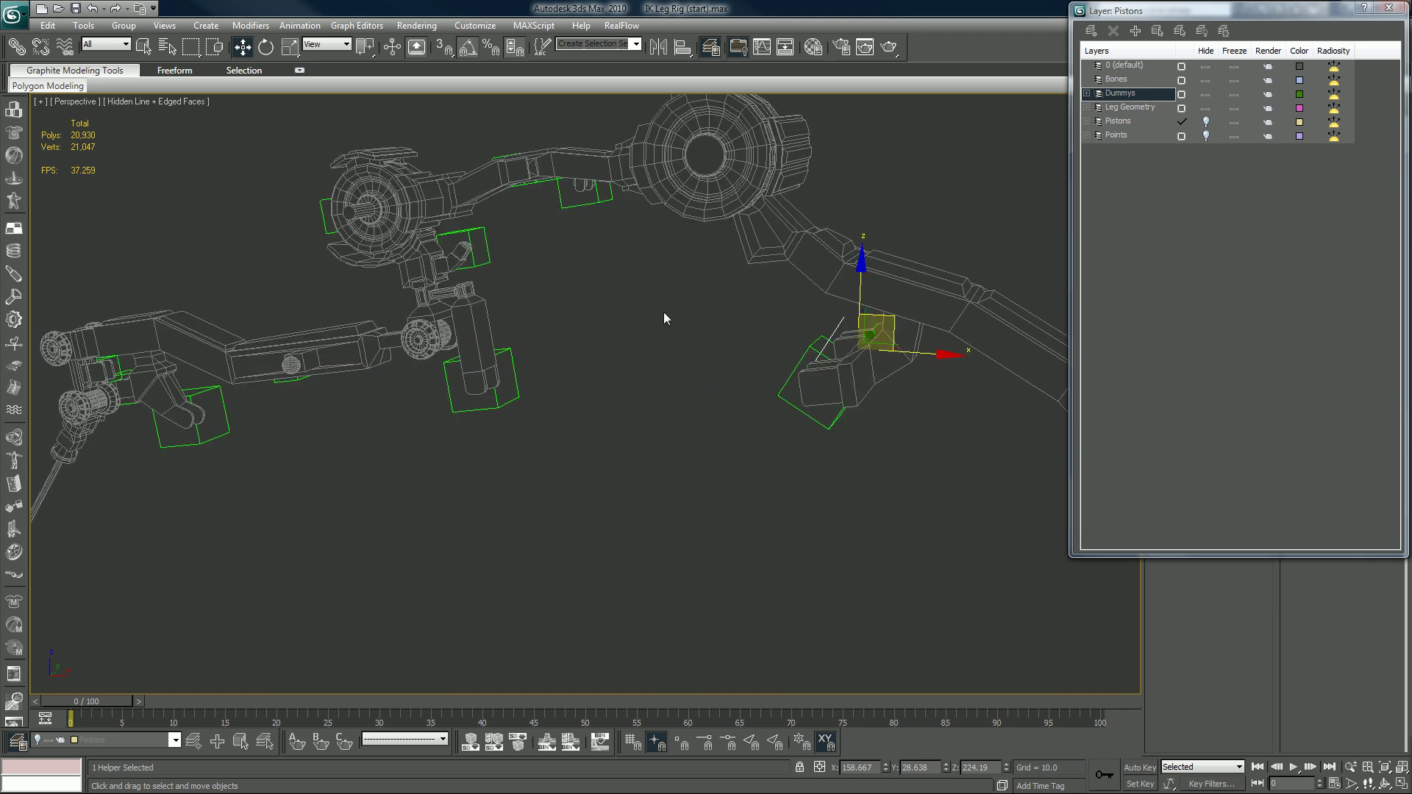
Select the upper leg mesh with the sphere, the neighbouring middle segment, and the upper leg mesh again.
{"action": "left_click", "coordinate": [839, 268]}
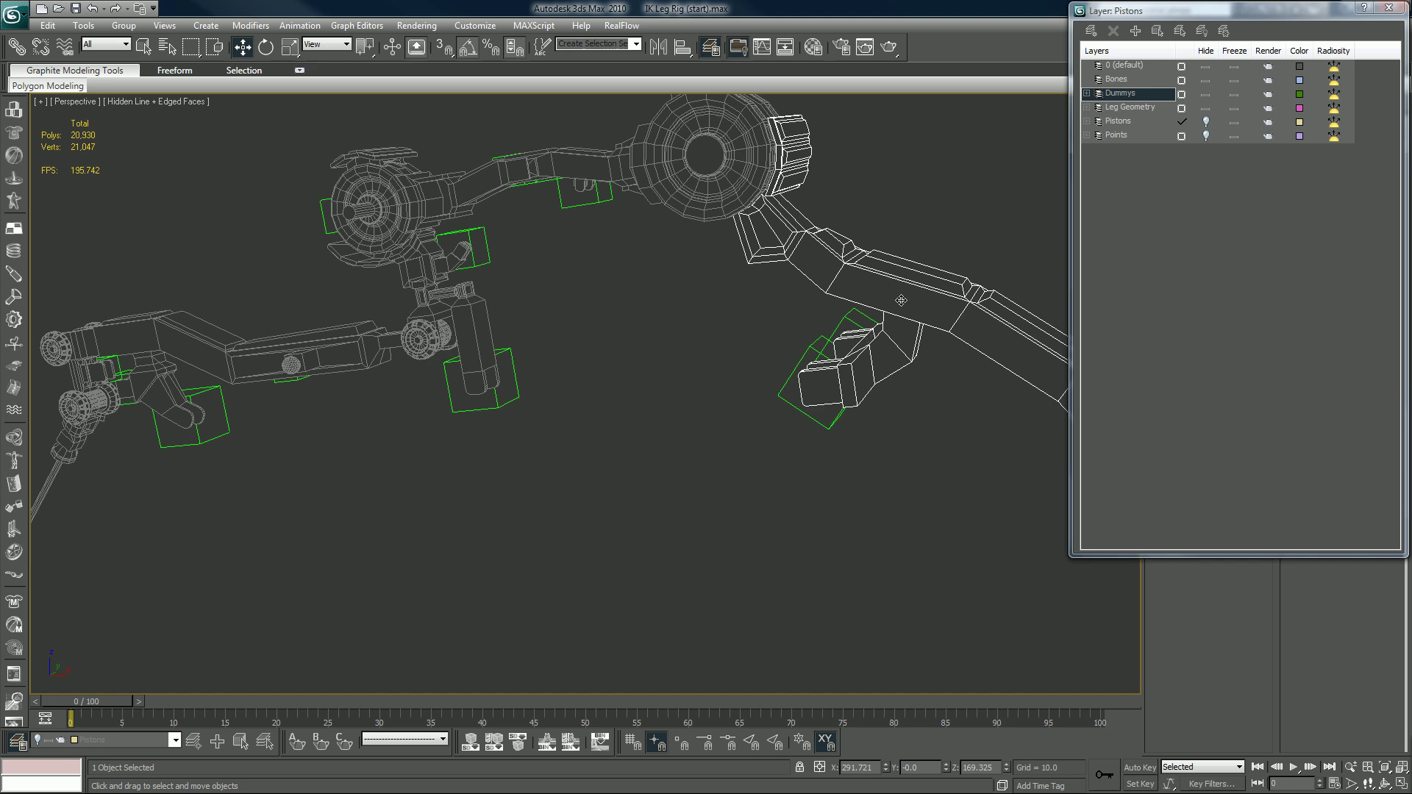
{"action": "left_click", "coordinate": [642, 178]}
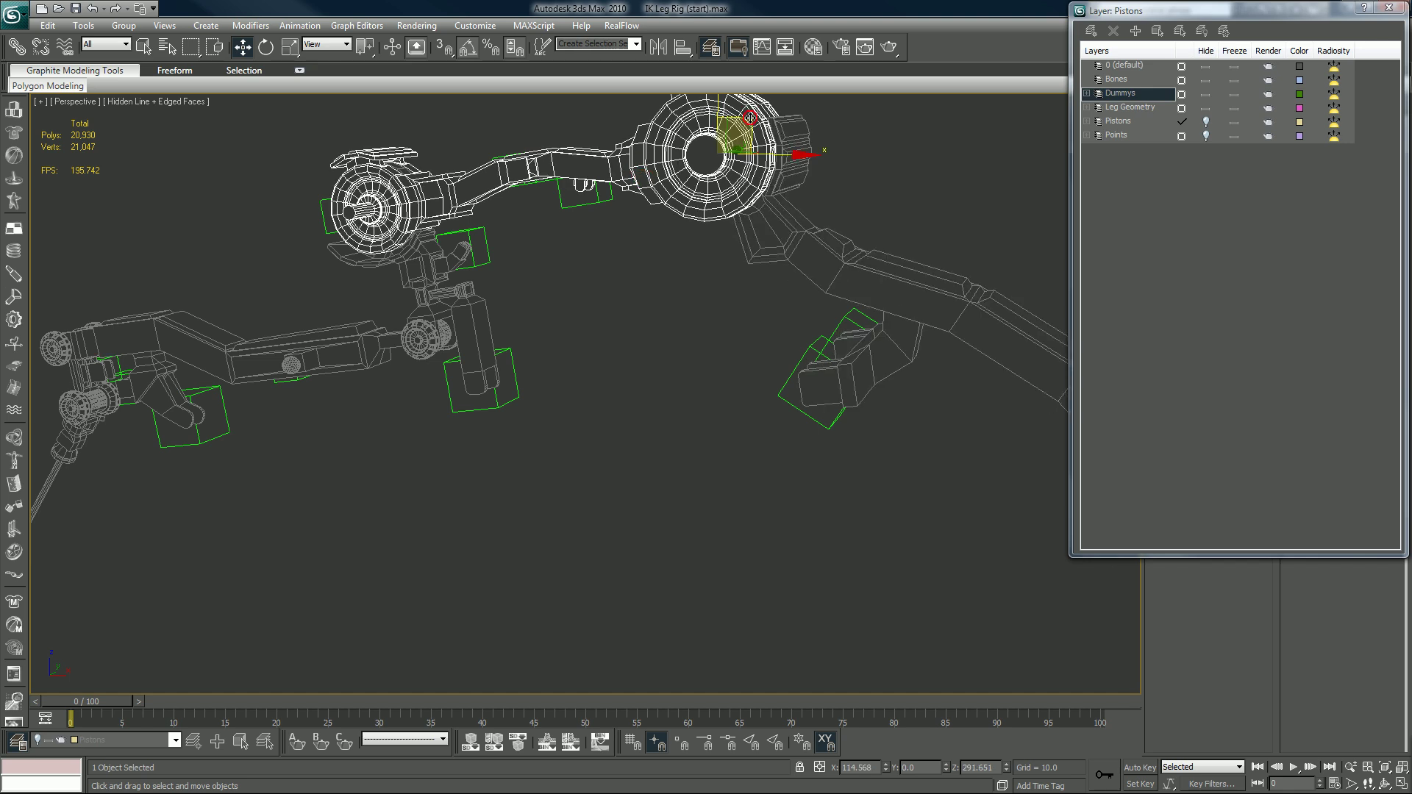
{"action": "mouse_move", "coordinate": [750, 117]}
{"action": "left_mouse_down"}
{"action": "mouse_move", "coordinate": [742, 152]}
{"action": "mouse_move", "coordinate": [739, 121]}
{"action": "left_mouse_up"}
{"action": "left_click_drag", "start_coordinate": [919, 265], "coordinate": [936, 306]}
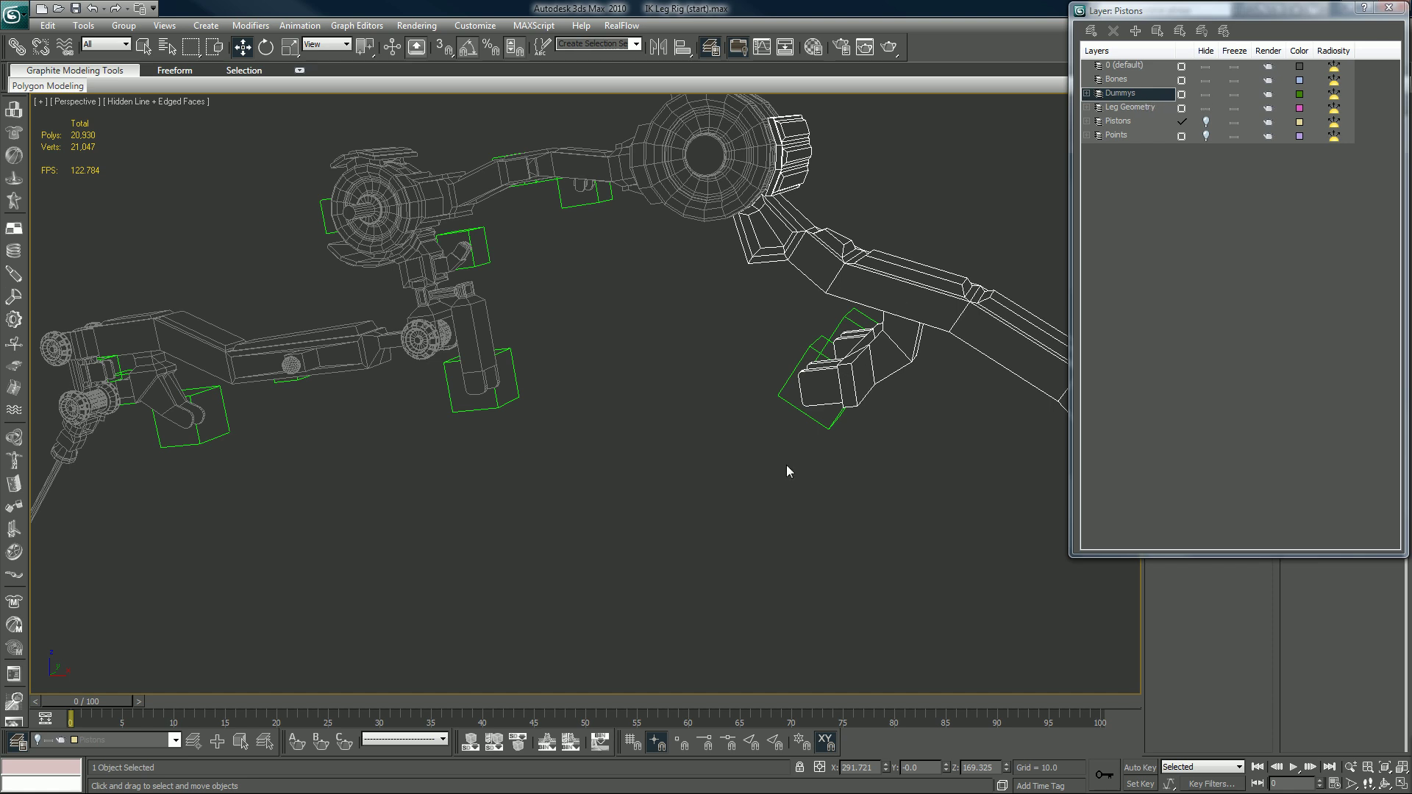
Hide the Dummys, Bones and 0 (default) layers again.
{"action": "left_click", "coordinate": [1206, 94]}
{"action": "left_click", "coordinate": [1206, 80]}
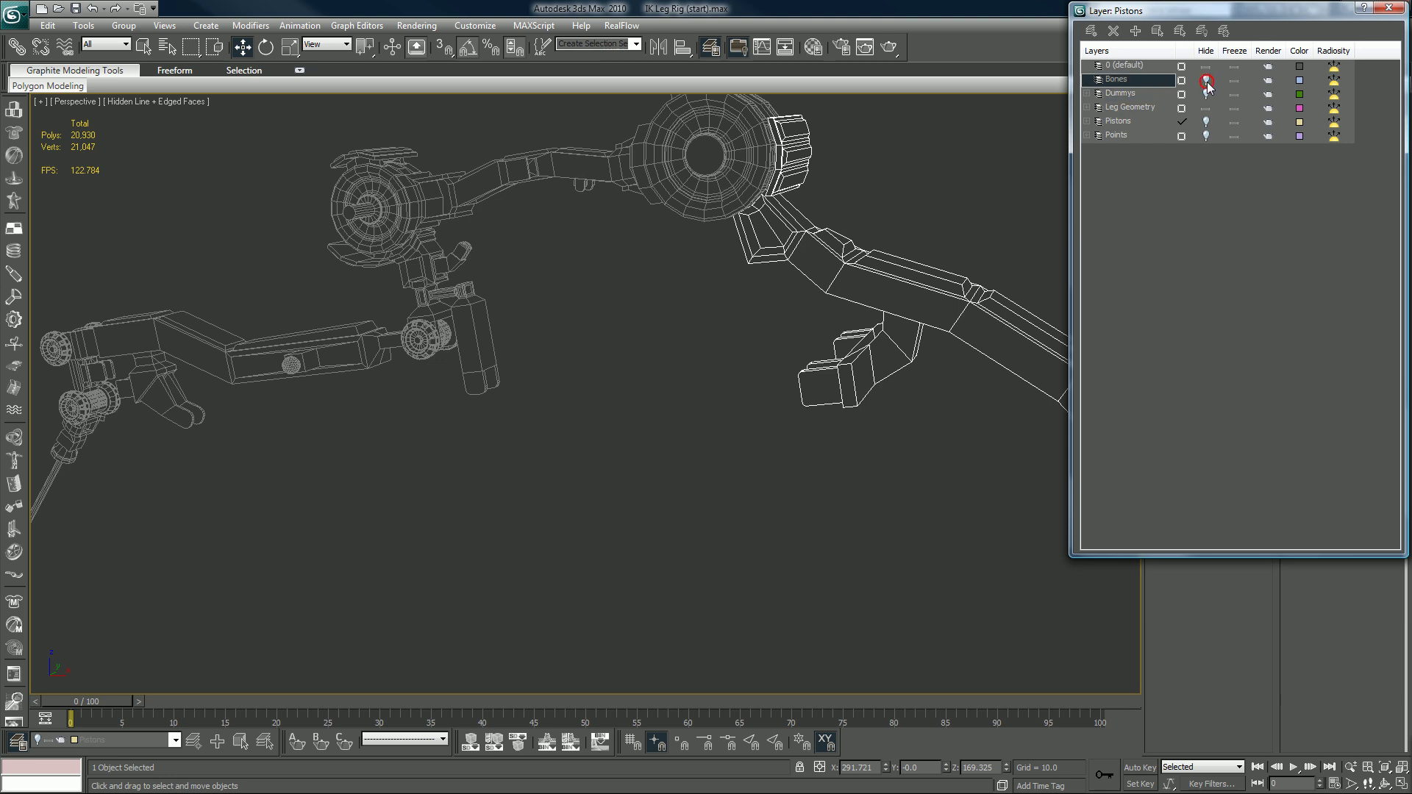
{"action": "left_click", "coordinate": [1206, 65]}
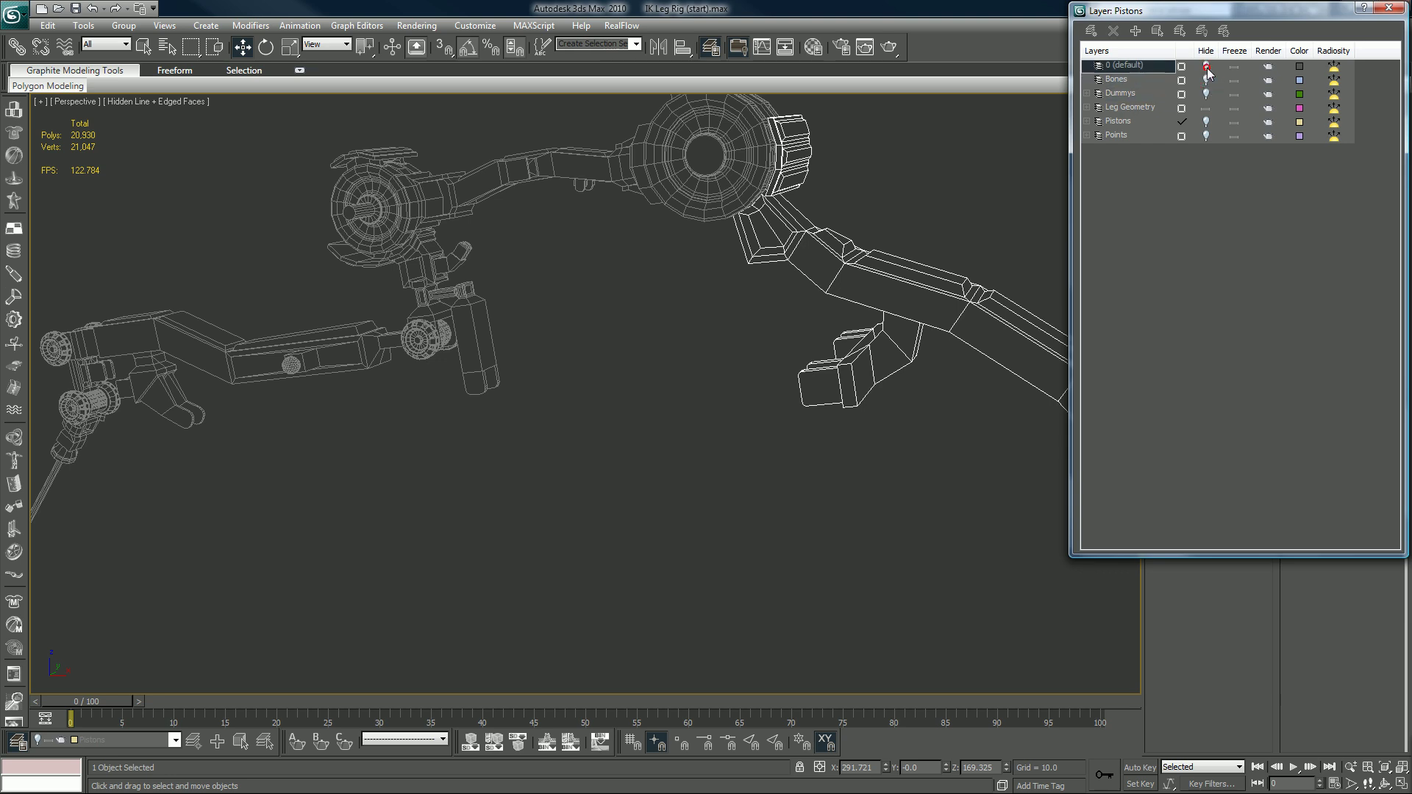
Unhide the Pistons layer and examine the row of piston parts below the leg.
{"action": "left_click", "coordinate": [1206, 122]}
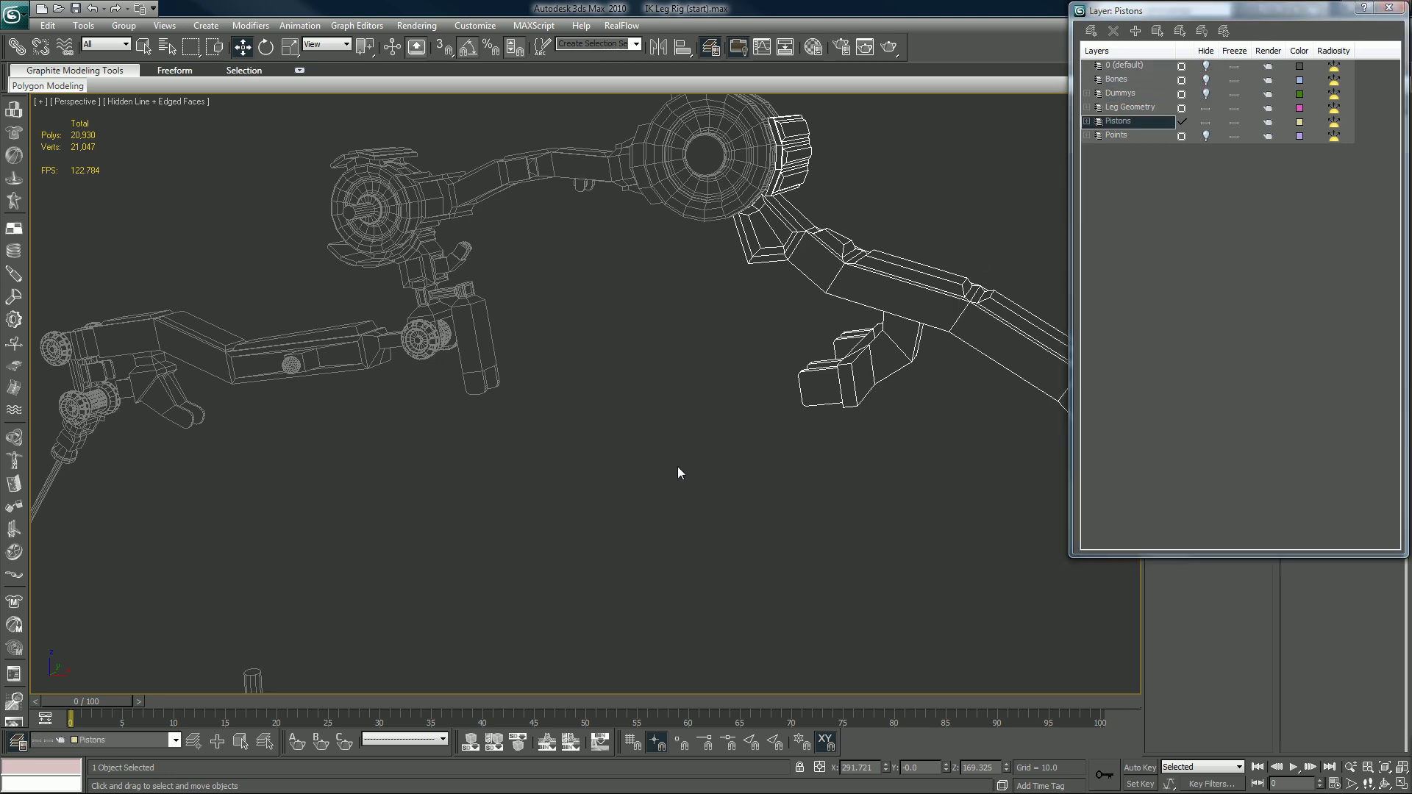
{"action": "scroll", "coordinate": [677, 466], "scroll_direction": "down", "scroll_amount": 6}
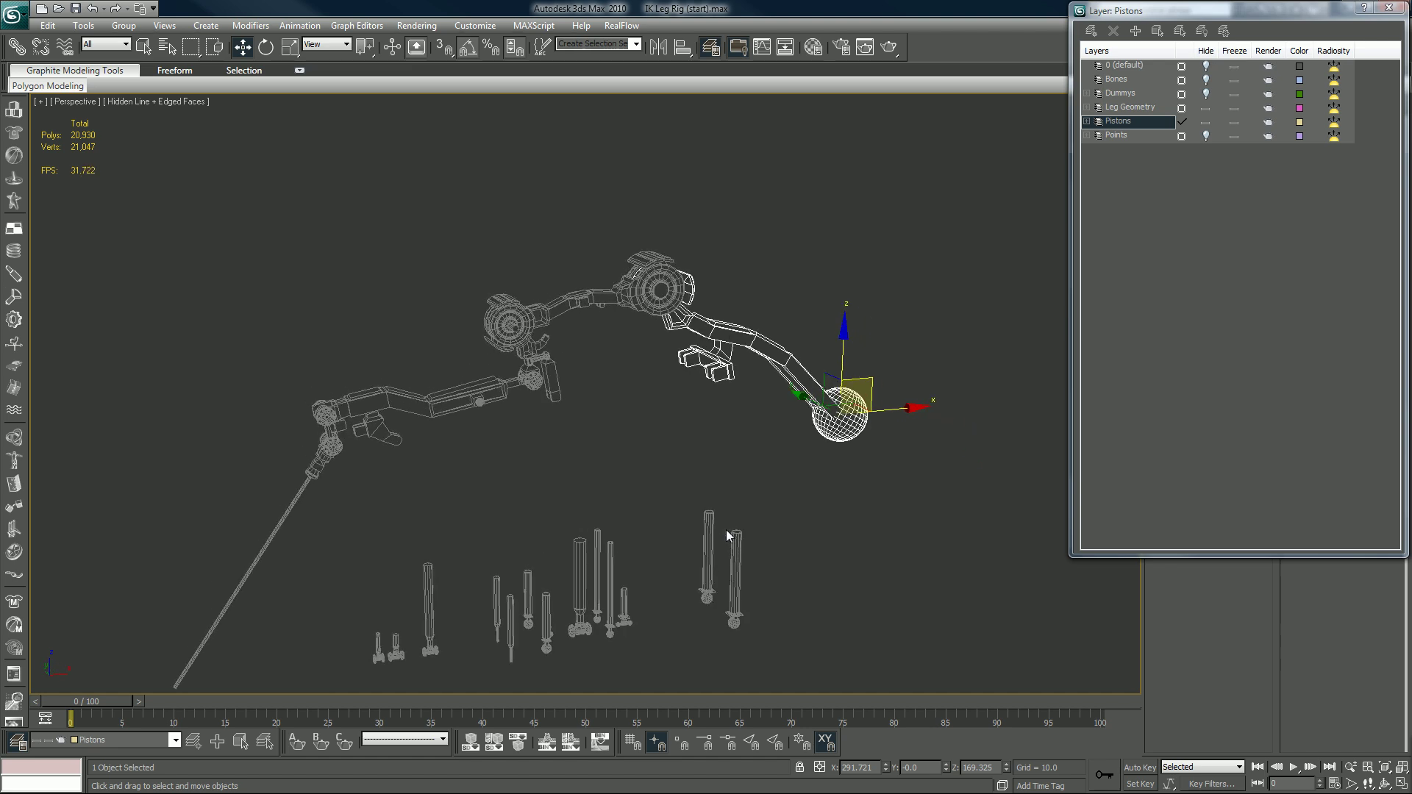
{"action": "middle_click_drag", "start_coordinate": [695, 536], "coordinate": [594, 179]}
{"action": "scroll", "coordinate": [708, 373], "scroll_direction": "up", "scroll_amount": 4}
{"action": "scroll", "coordinate": [561, 384], "scroll_direction": "down", "scroll_amount": 3}
{"action": "scroll", "coordinate": [630, 476], "scroll_direction": "down", "scroll_amount": 2}
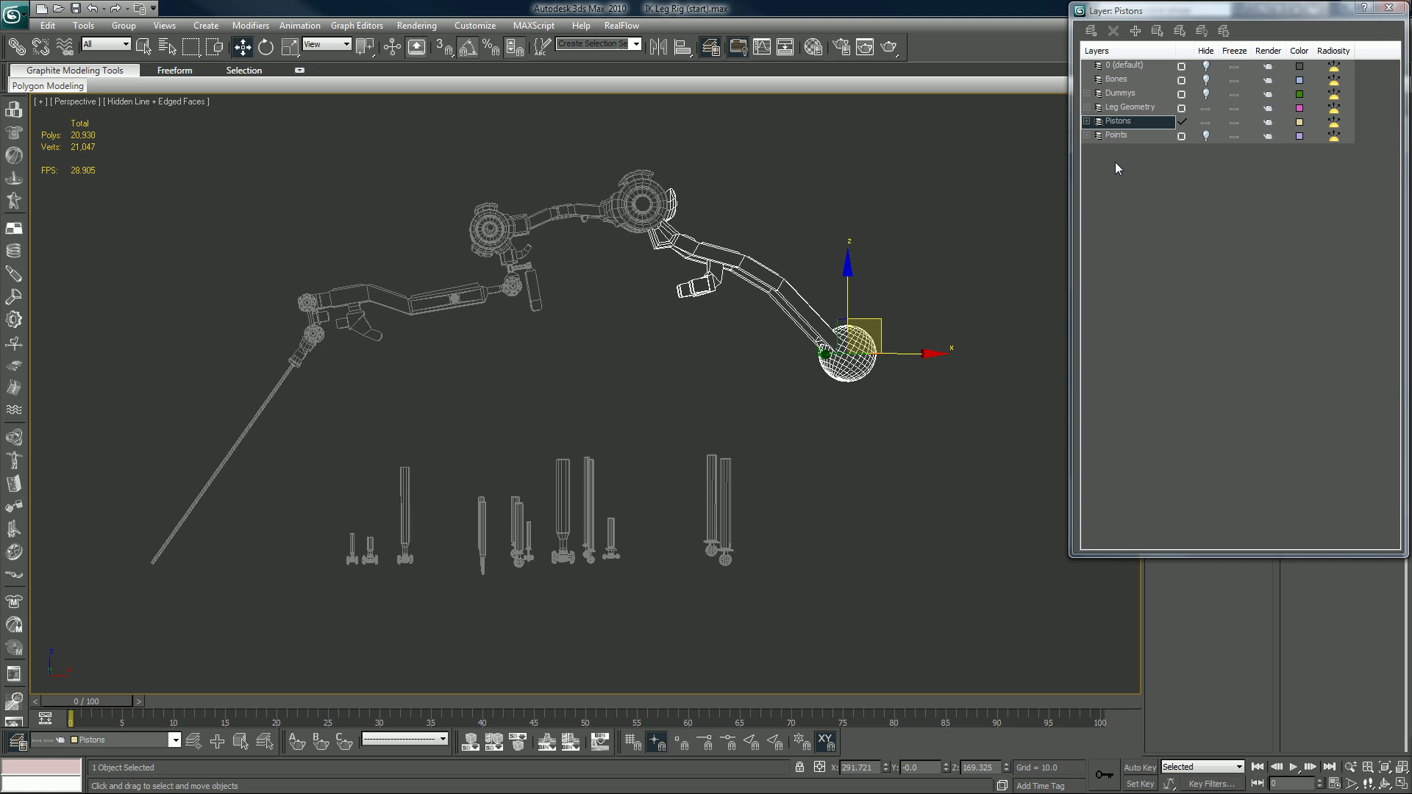
Show the Points layer instead of Pistons, and select the point helper at the large joint above the upper leg.
{"action": "left_click", "coordinate": [1205, 122]}
{"action": "left_click", "coordinate": [1205, 136]}
{"action": "left_click", "coordinate": [692, 379]}
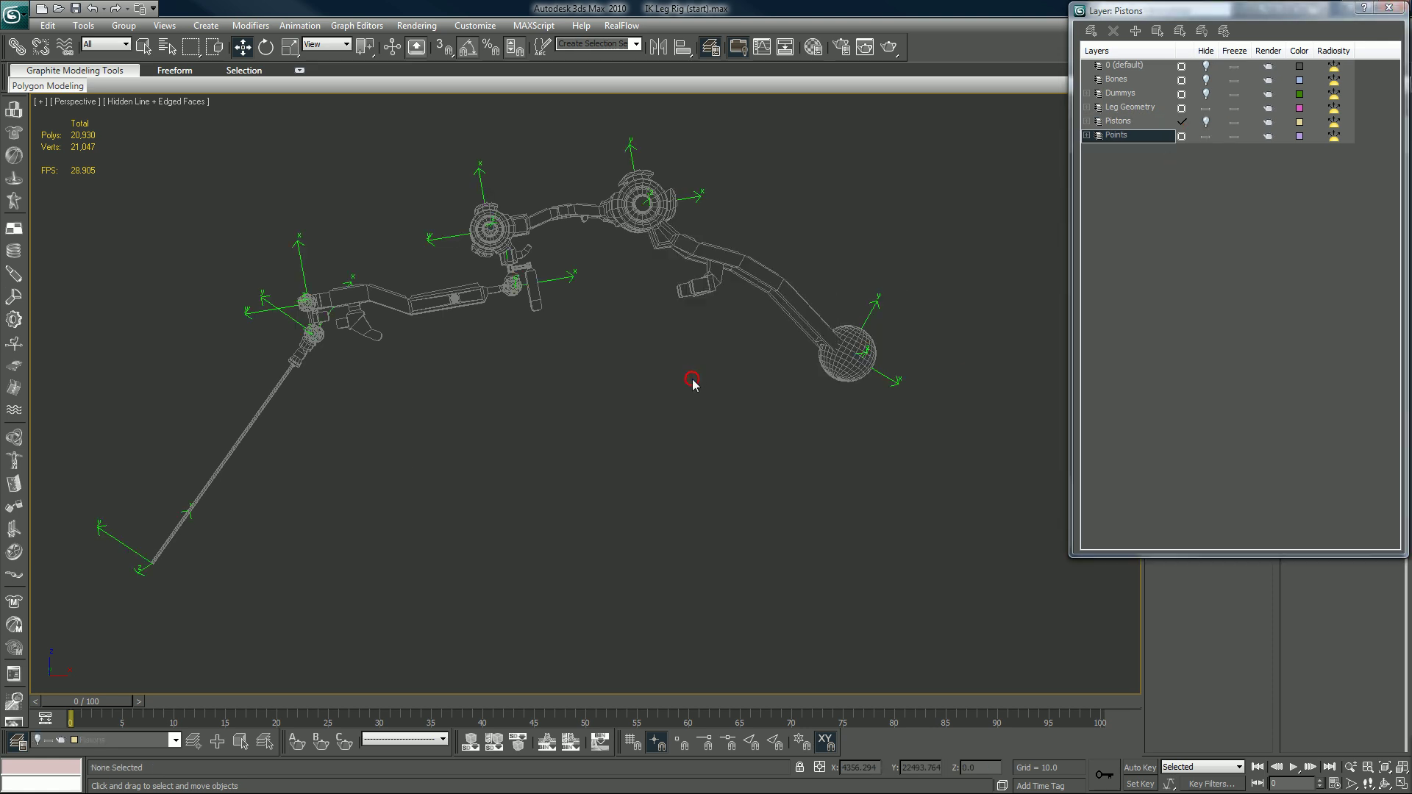
{"action": "mouse_move", "coordinate": [687, 383]}
{"action": "middle_mouse_down"}
{"action": "mouse_move", "coordinate": [756, 428]}
{"action": "mouse_move", "coordinate": [672, 464]}
{"action": "mouse_move", "coordinate": [732, 356]}
{"action": "mouse_move", "coordinate": [749, 433]}
{"action": "mouse_move", "coordinate": [690, 373]}
{"action": "middle_mouse_up"}
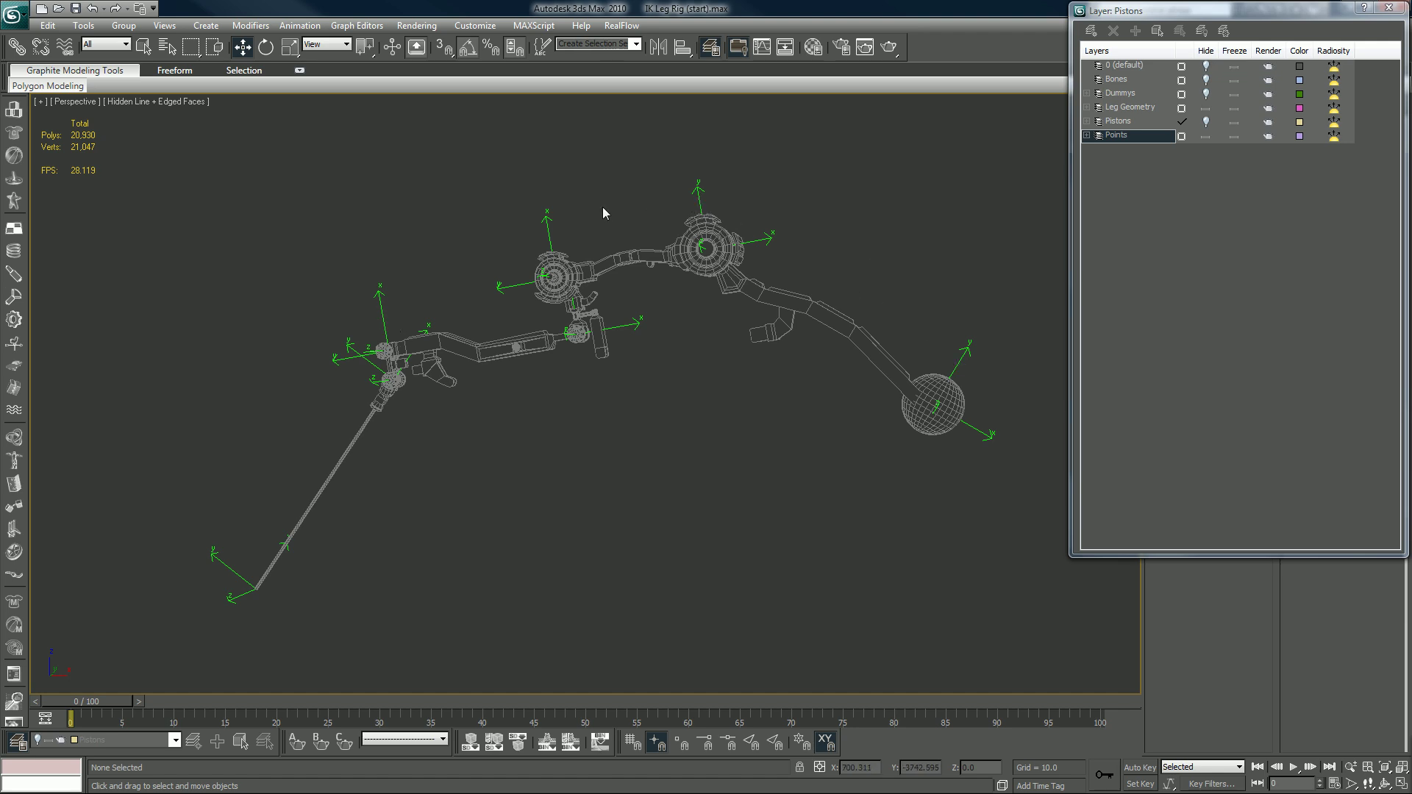
{"action": "left_click", "coordinate": [956, 370]}
{"action": "left_click", "coordinate": [704, 208]}
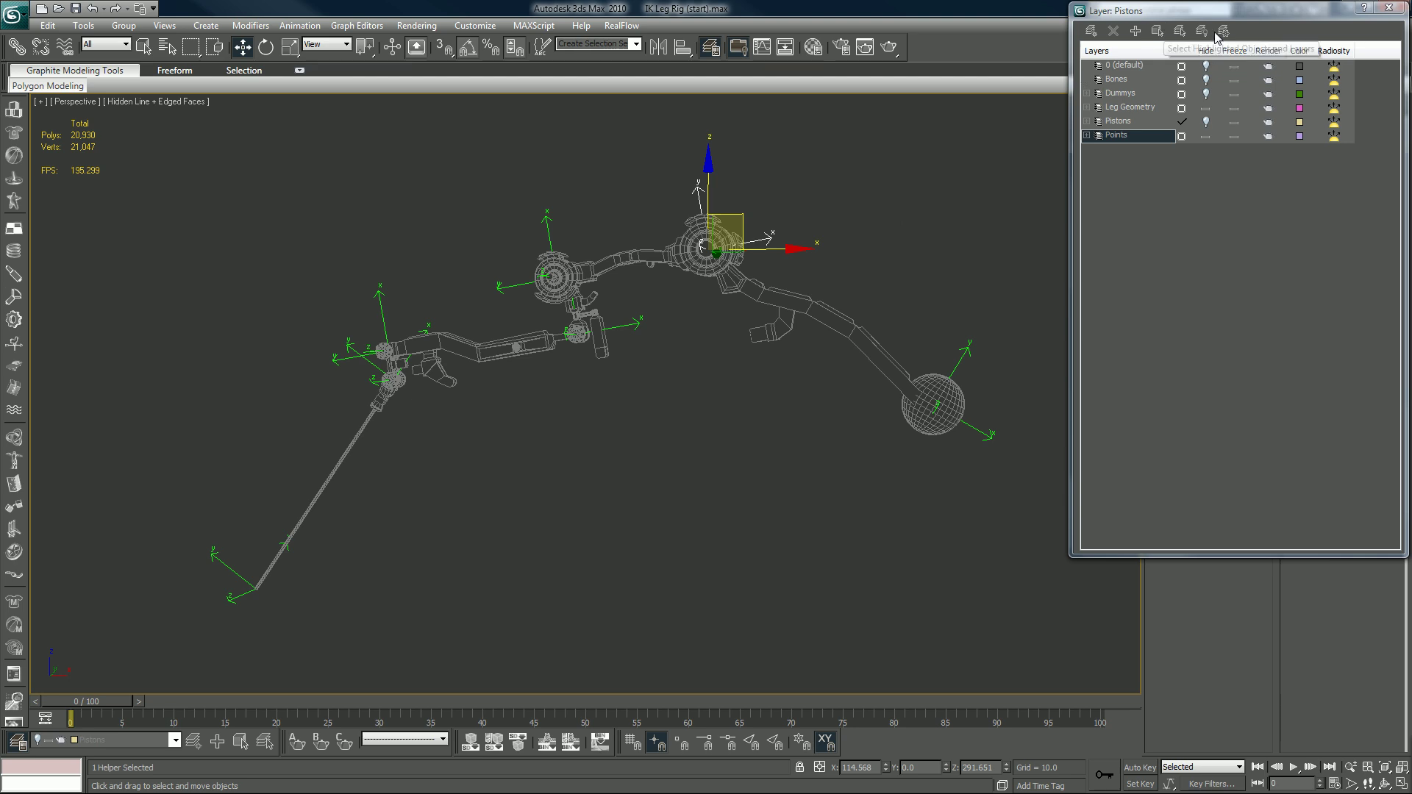
Clear the selection and hide the Points layer, leaving only the leg geometry displayed.
{"action": "left_click", "coordinate": [1387, 8]}
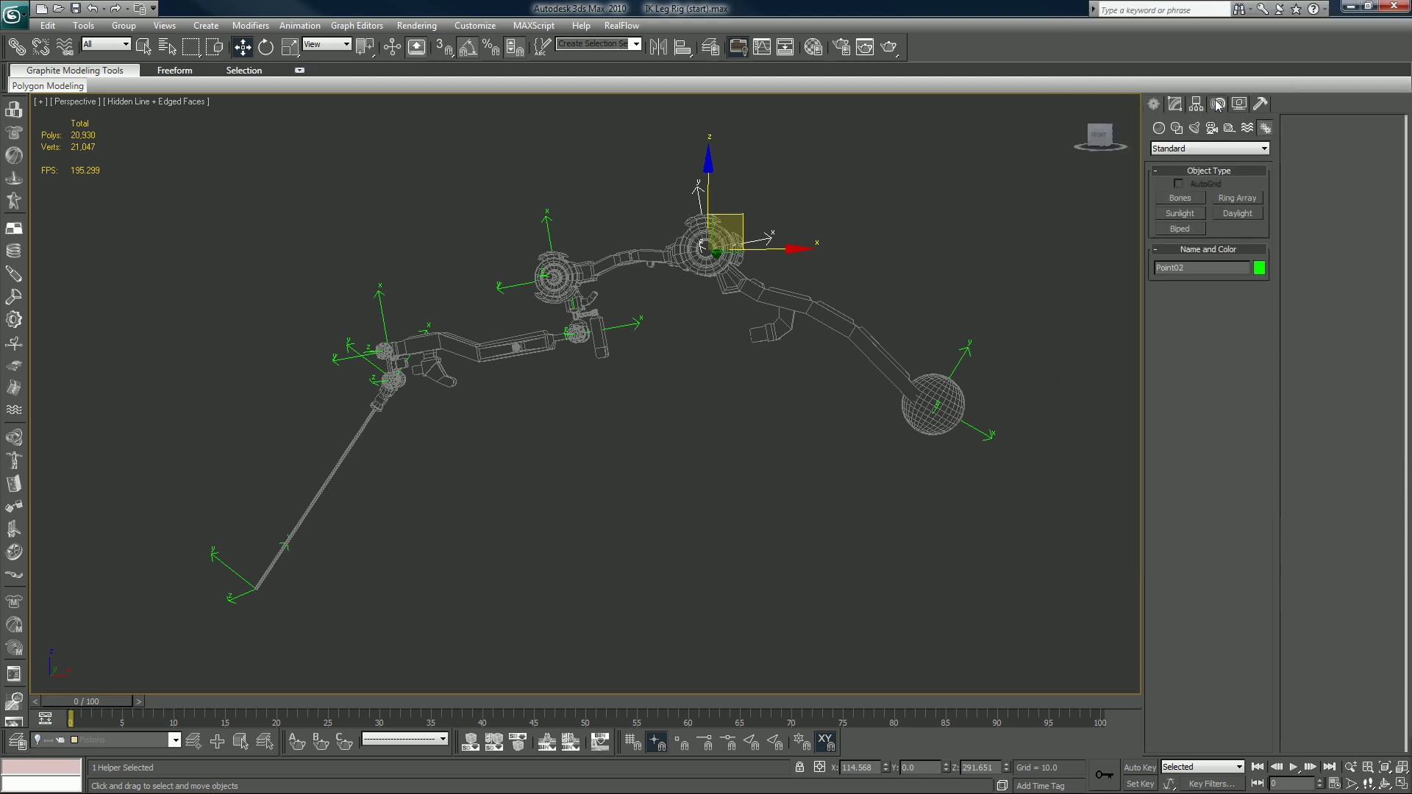
{"action": "left_click", "coordinate": [1094, 140]}
{"action": "left_click", "coordinate": [955, 279]}
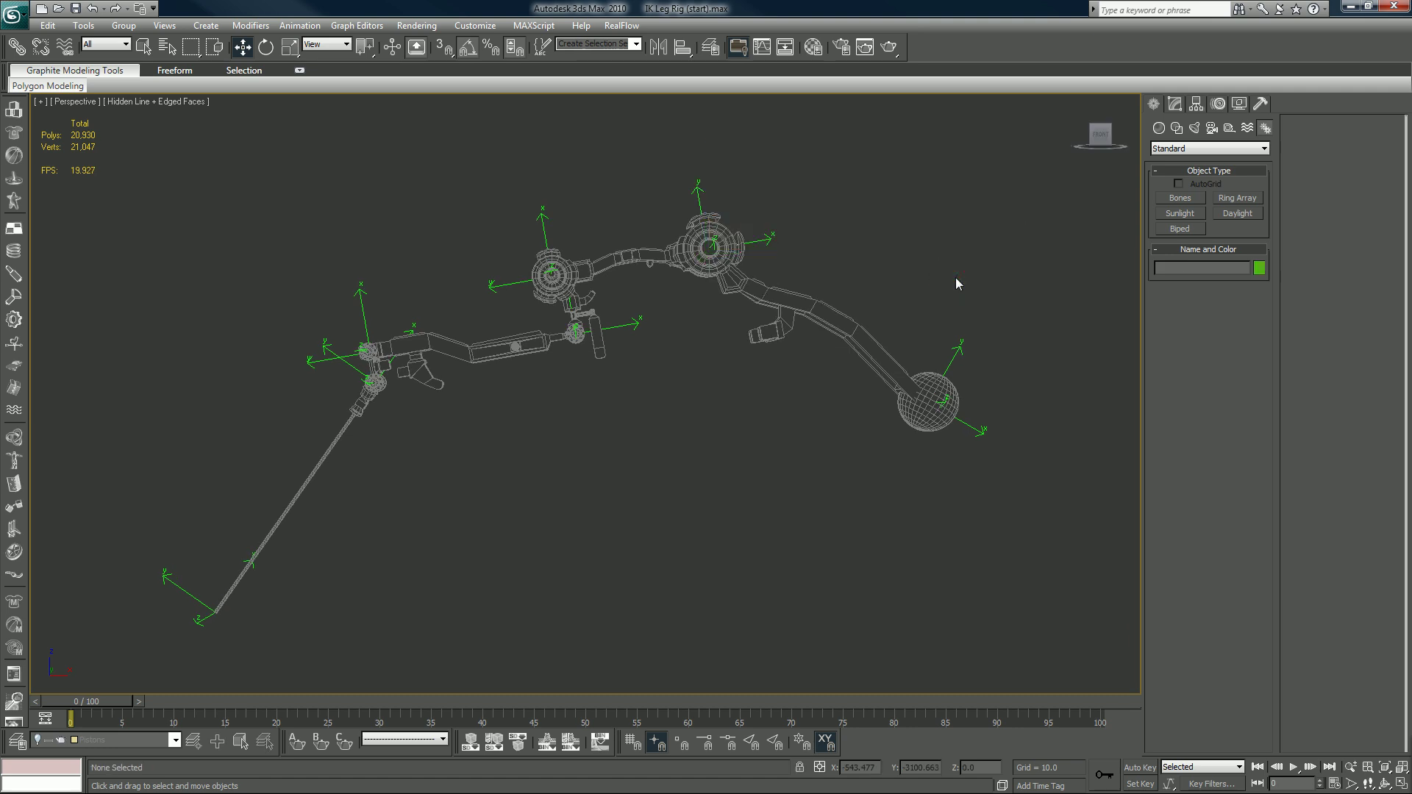
{"action": "left_click", "coordinate": [710, 46]}
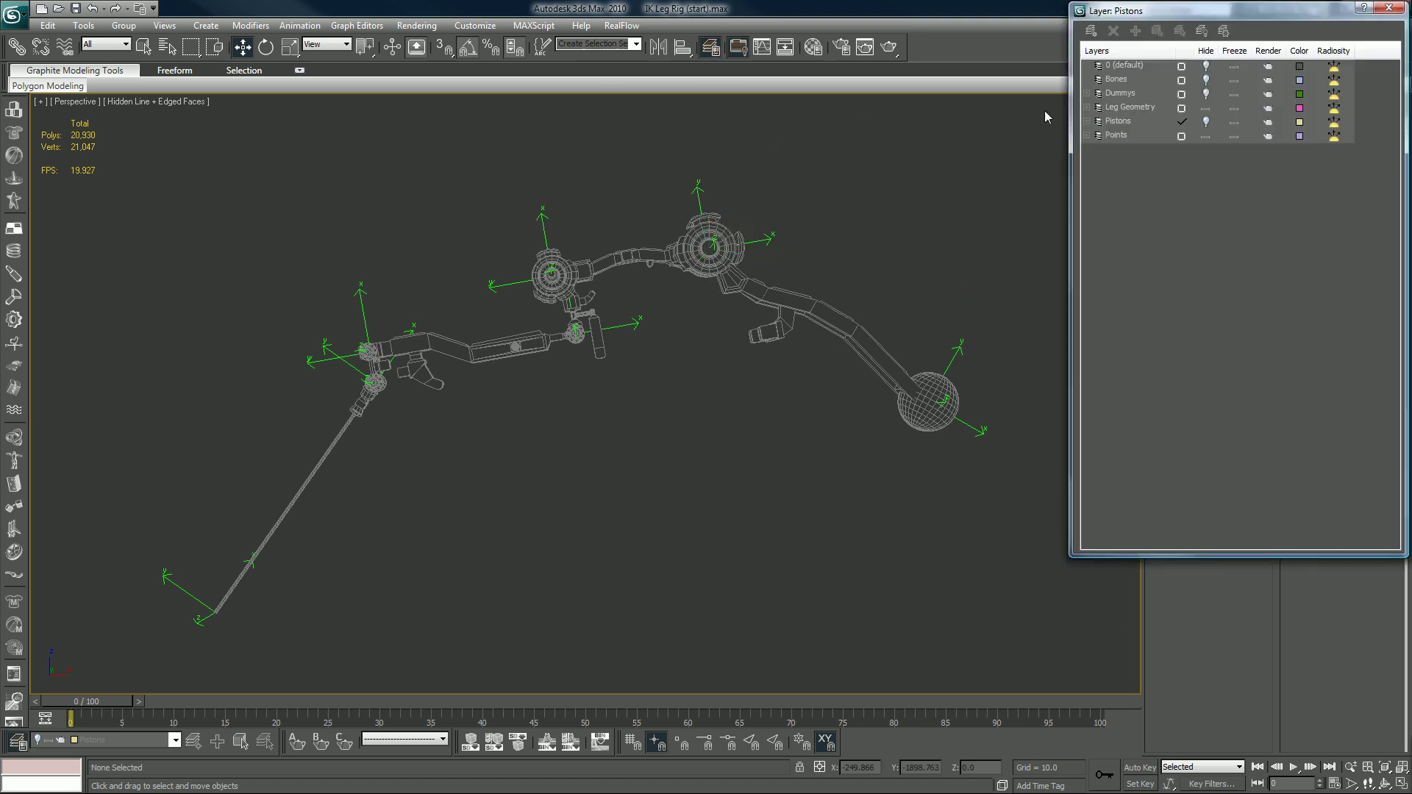
{"action": "left_click", "coordinate": [1206, 134]}
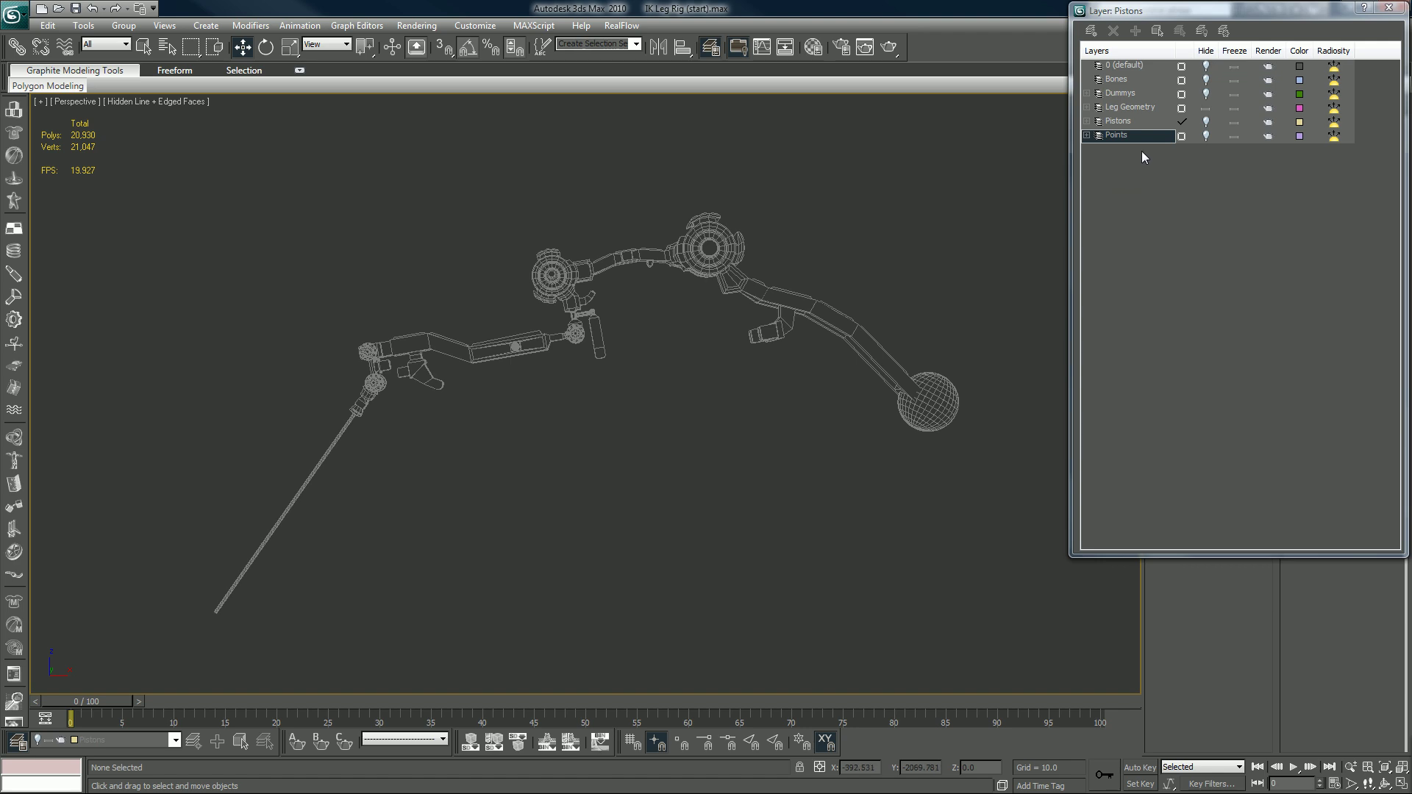
Unhide the Dummys and Pistons layers.
{"action": "left_click", "coordinate": [1205, 93]}
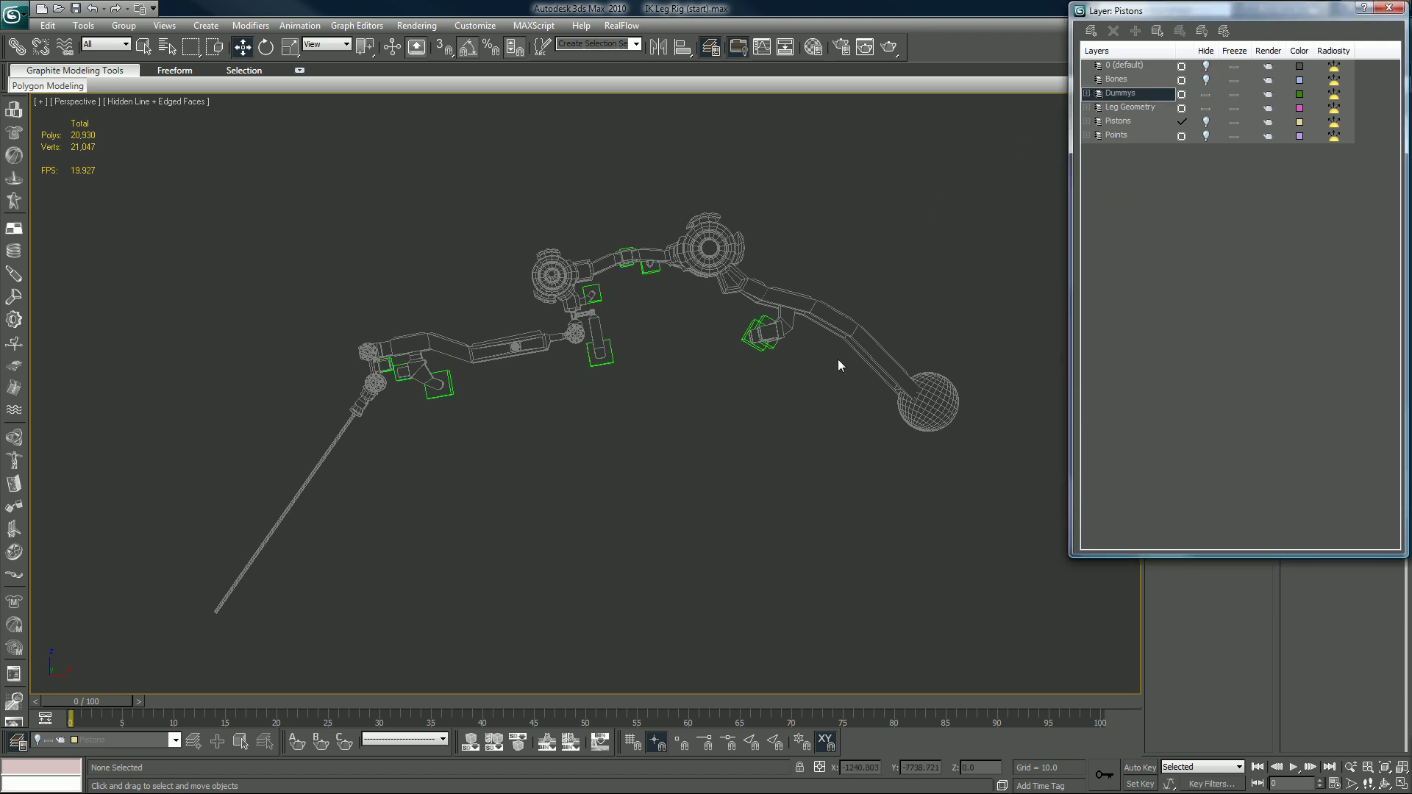
{"action": "left_click", "coordinate": [1205, 121]}
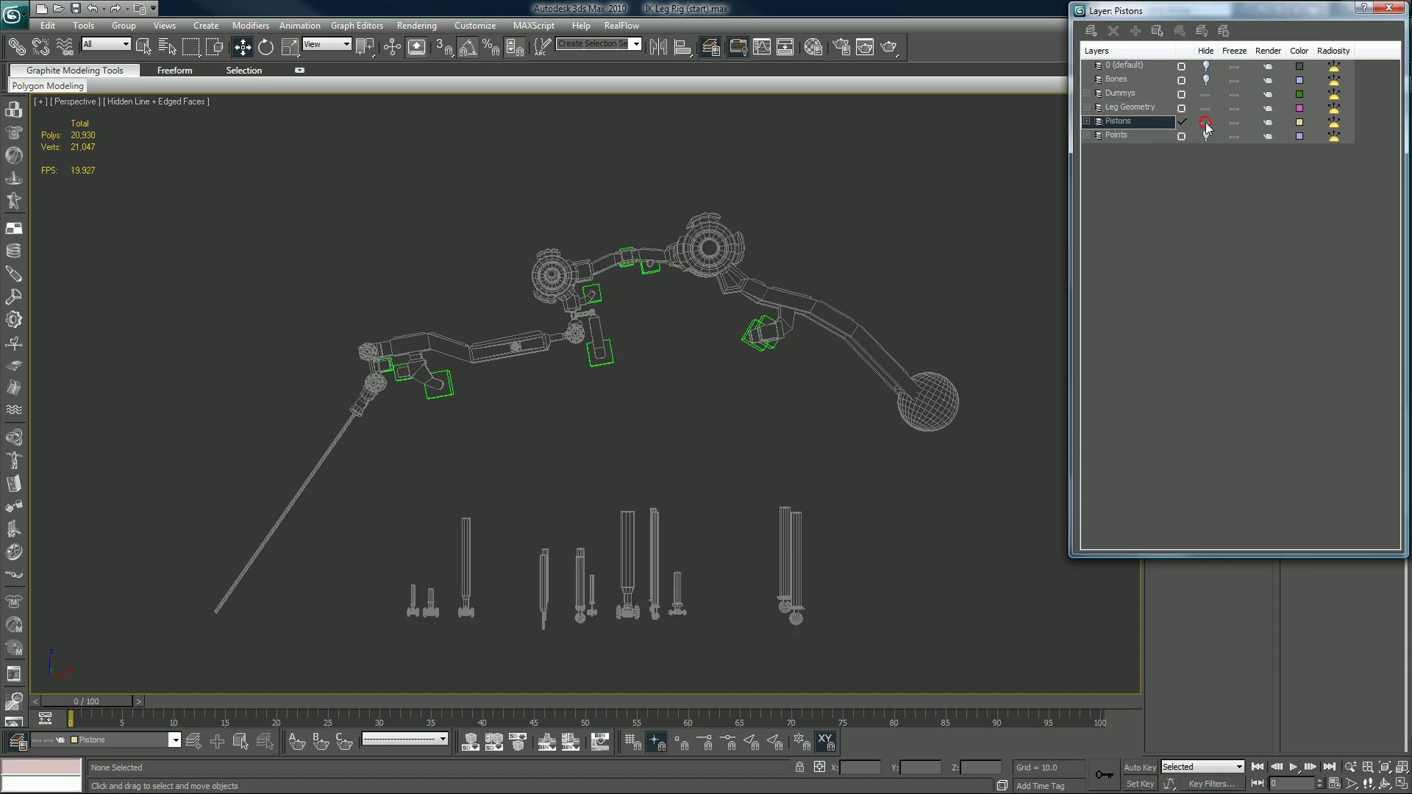
{"action": "mouse_move", "coordinate": [842, 393]}
{"action": "middle_mouse_down", "text": "alt"}
{"action": "mouse_move", "coordinate": [827, 416]}
{"action": "mouse_move", "coordinate": [782, 428]}
{"action": "mouse_move", "coordinate": [867, 398]}
{"action": "mouse_move", "coordinate": [845, 406]}
{"action": "middle_mouse_up", "text": "alt"}
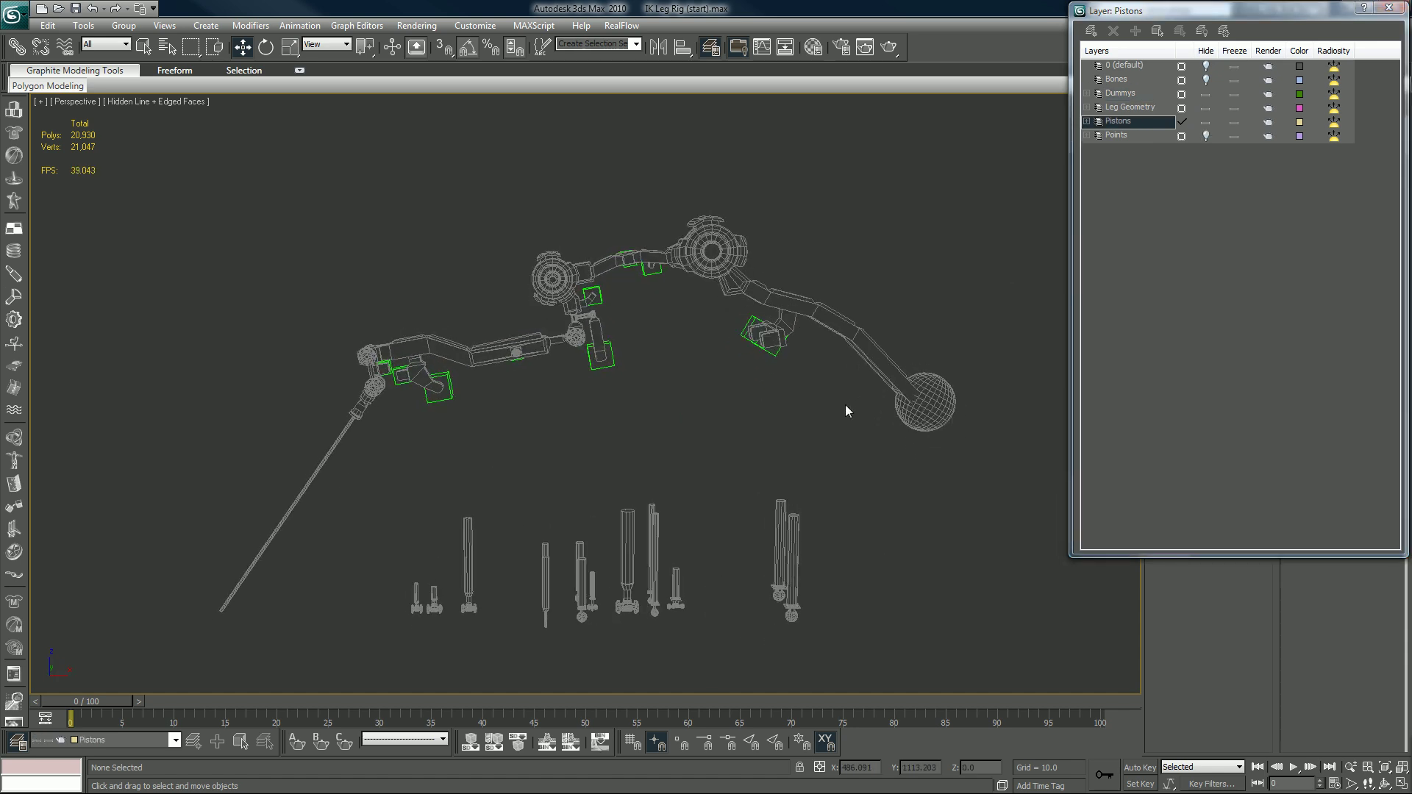
{"action": "left_click", "coordinate": [1388, 8]}
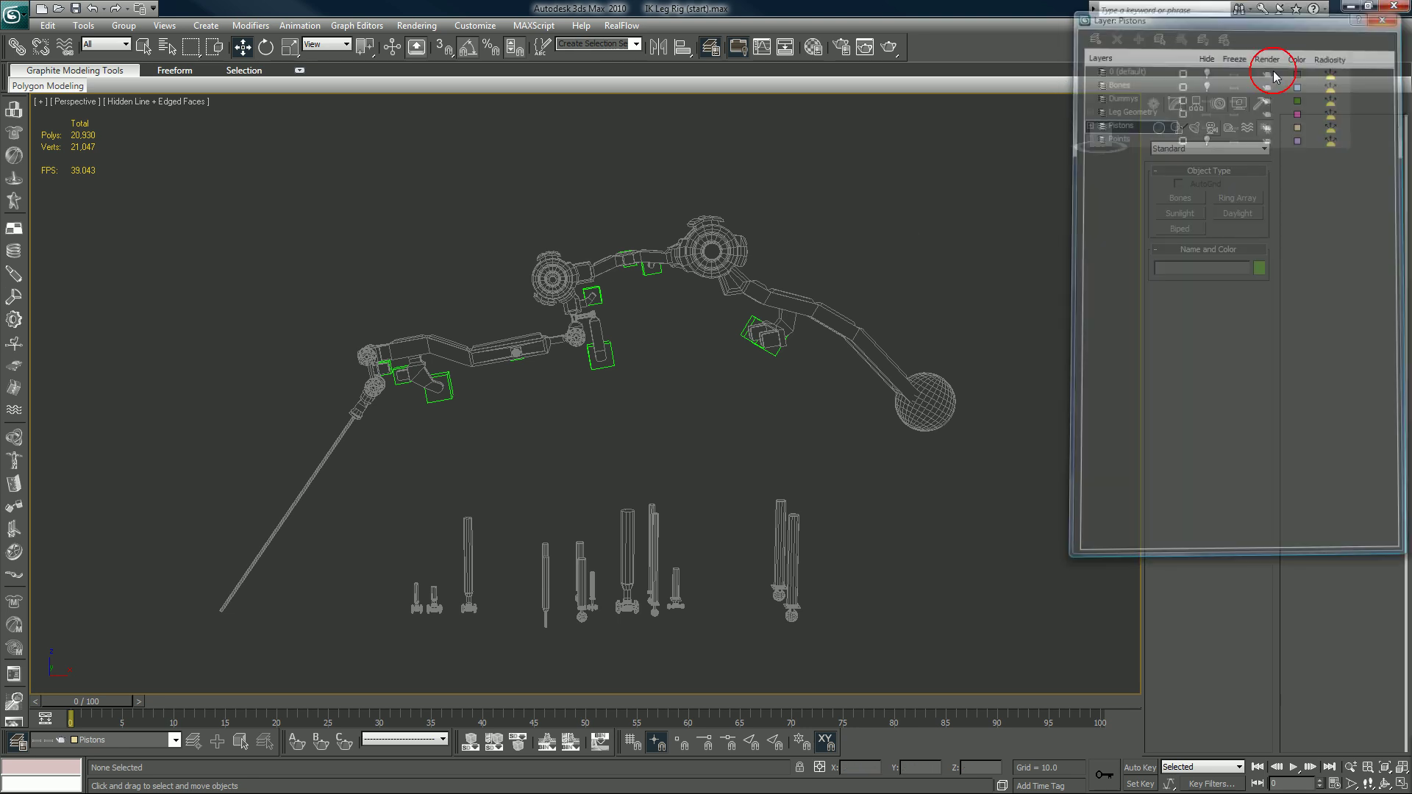
Align the nearer piston of the separate pair to Dummy12 under the upper leg, center to center in X, Y and Z position.
{"action": "middle_click_drag", "start_coordinate": [818, 336], "coordinate": [793, 303], "text": "alt"}
{"action": "scroll", "coordinate": [794, 302], "scroll_direction": "up", "scroll_amount": 3}
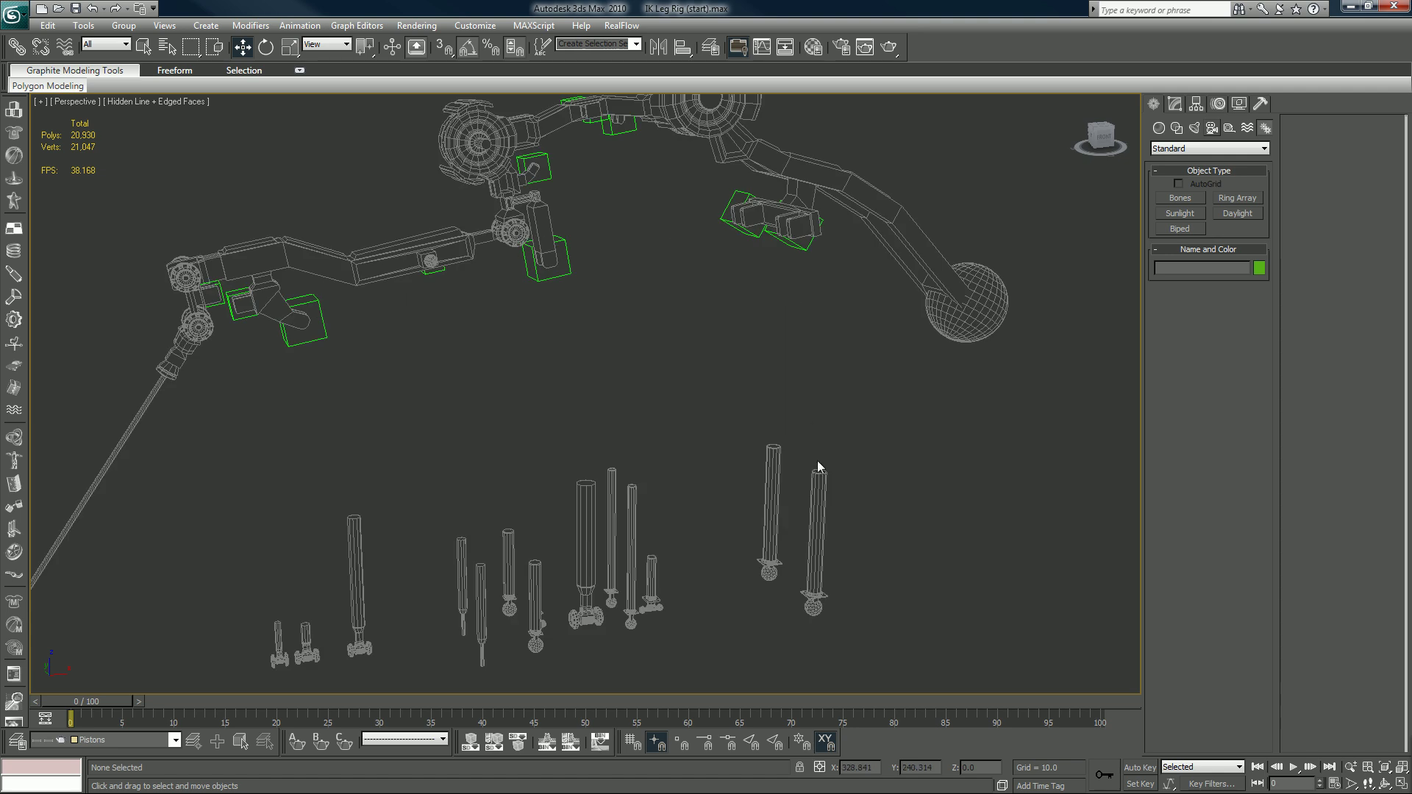
{"action": "left_click", "coordinate": [816, 494]}
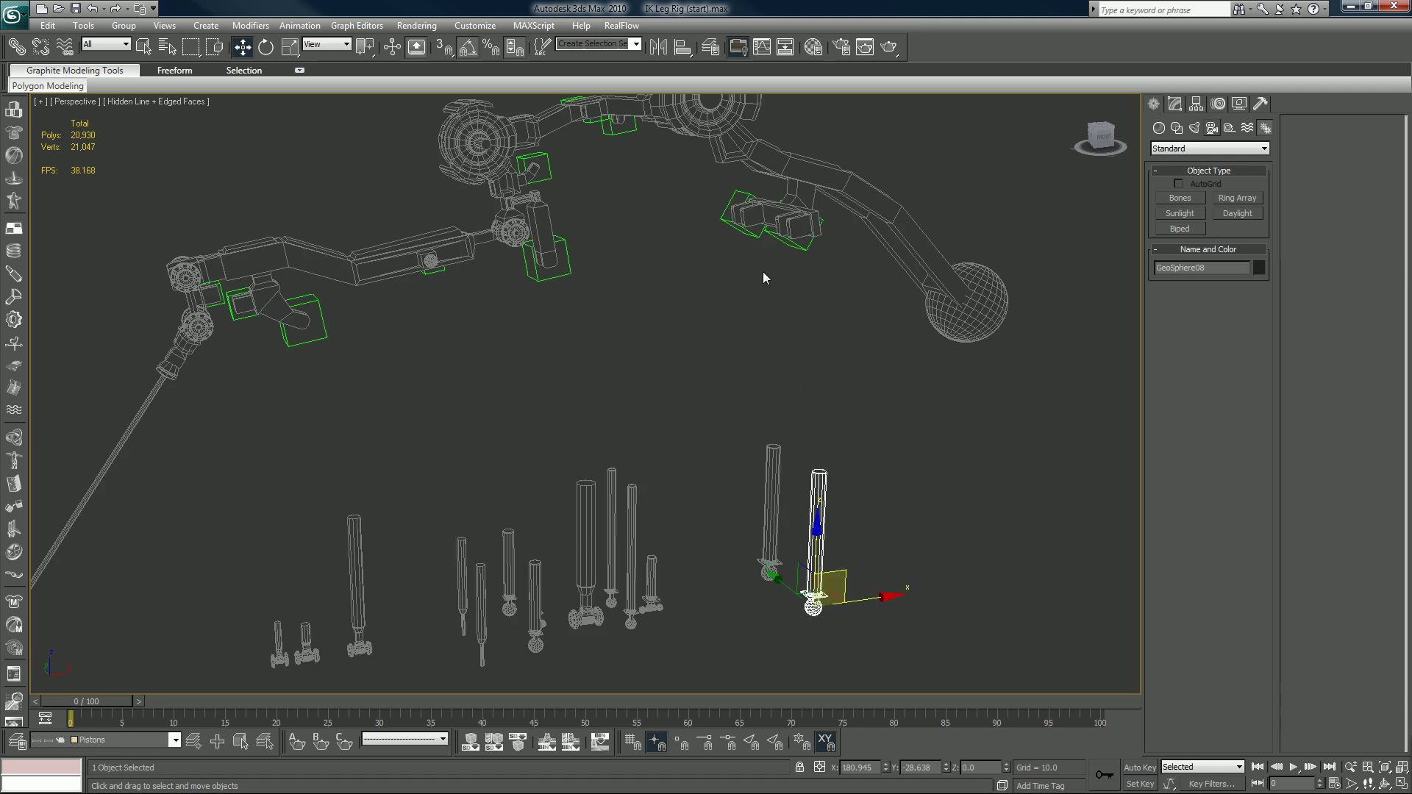
{"action": "left_click", "coordinate": [683, 48]}
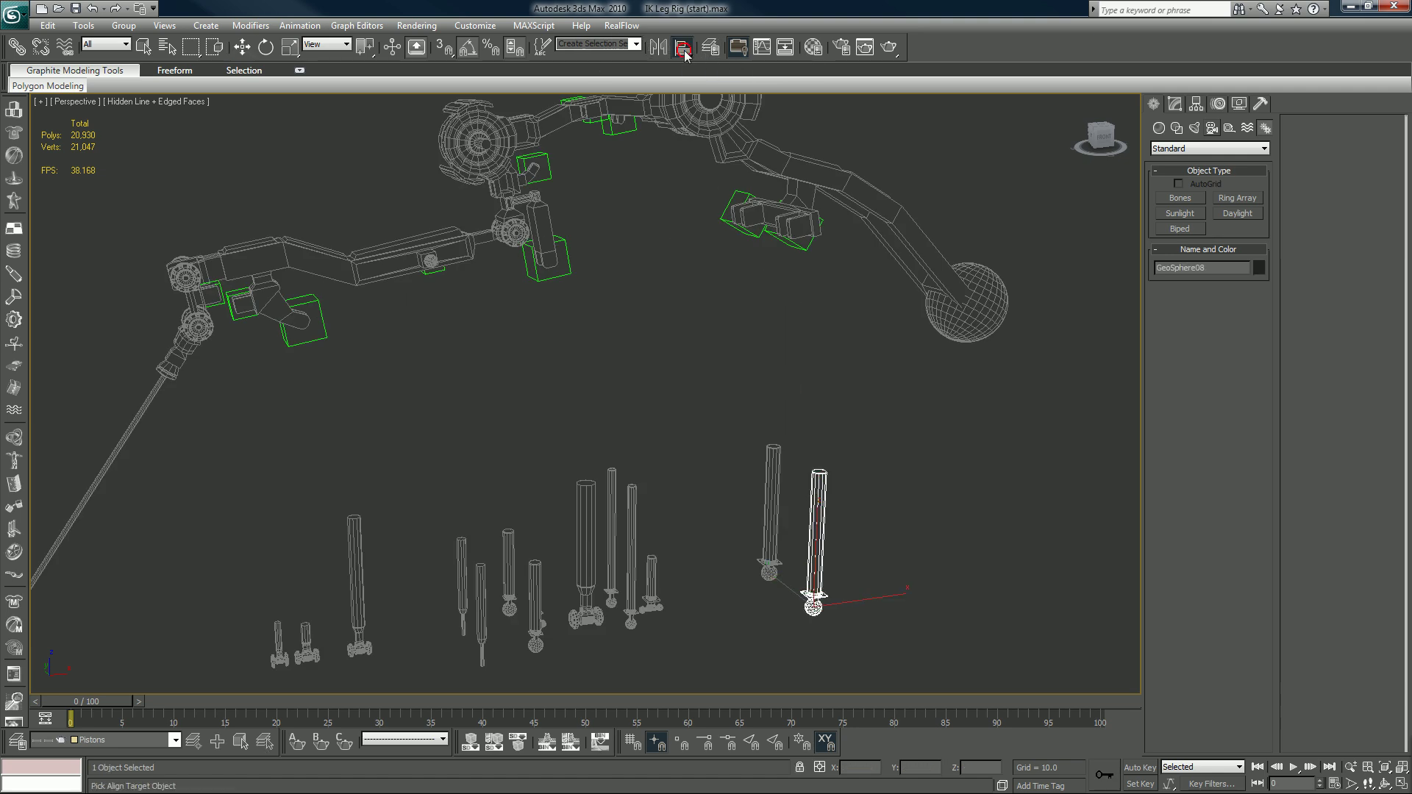
{"action": "left_click", "coordinate": [801, 250]}
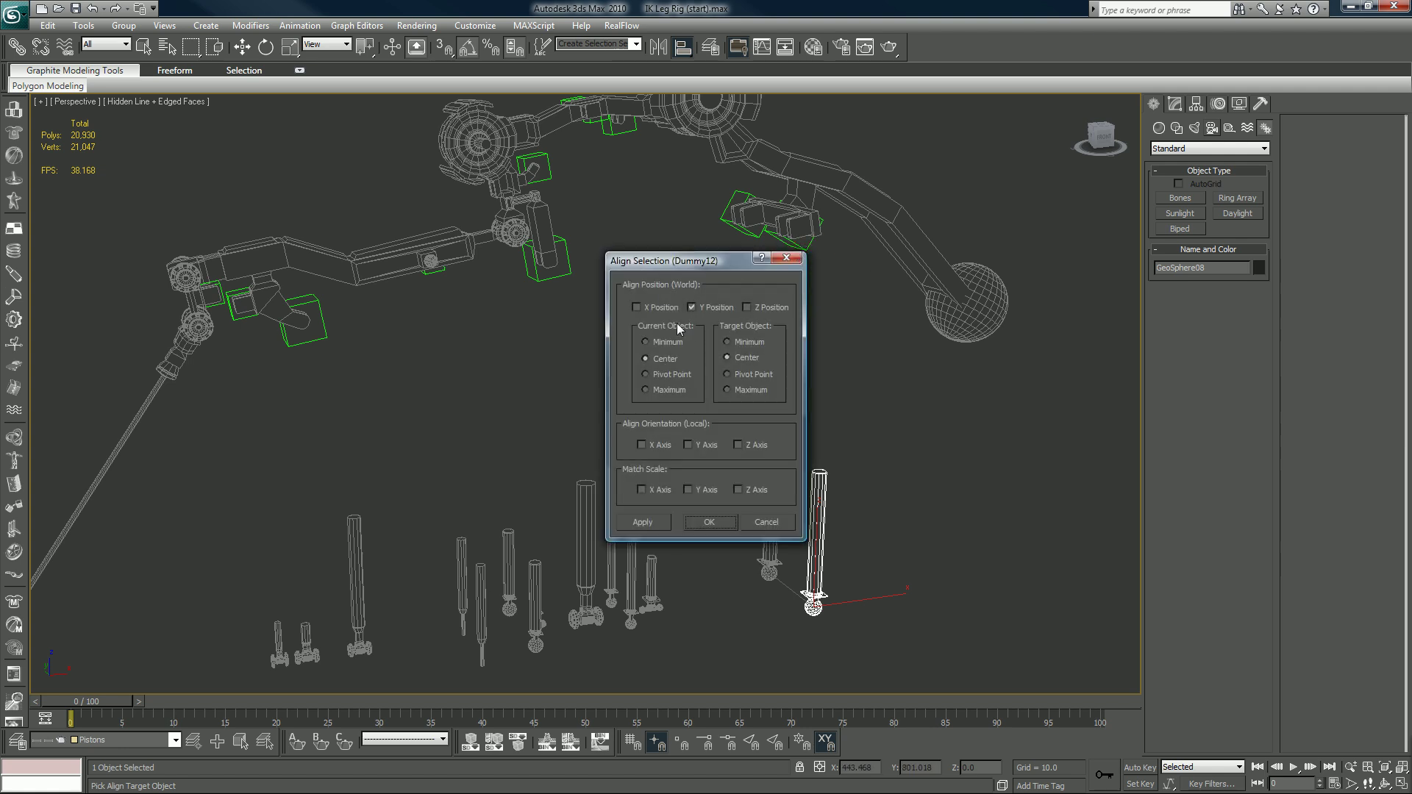
{"action": "left_click", "coordinate": [634, 308]}
{"action": "left_click", "coordinate": [746, 307]}
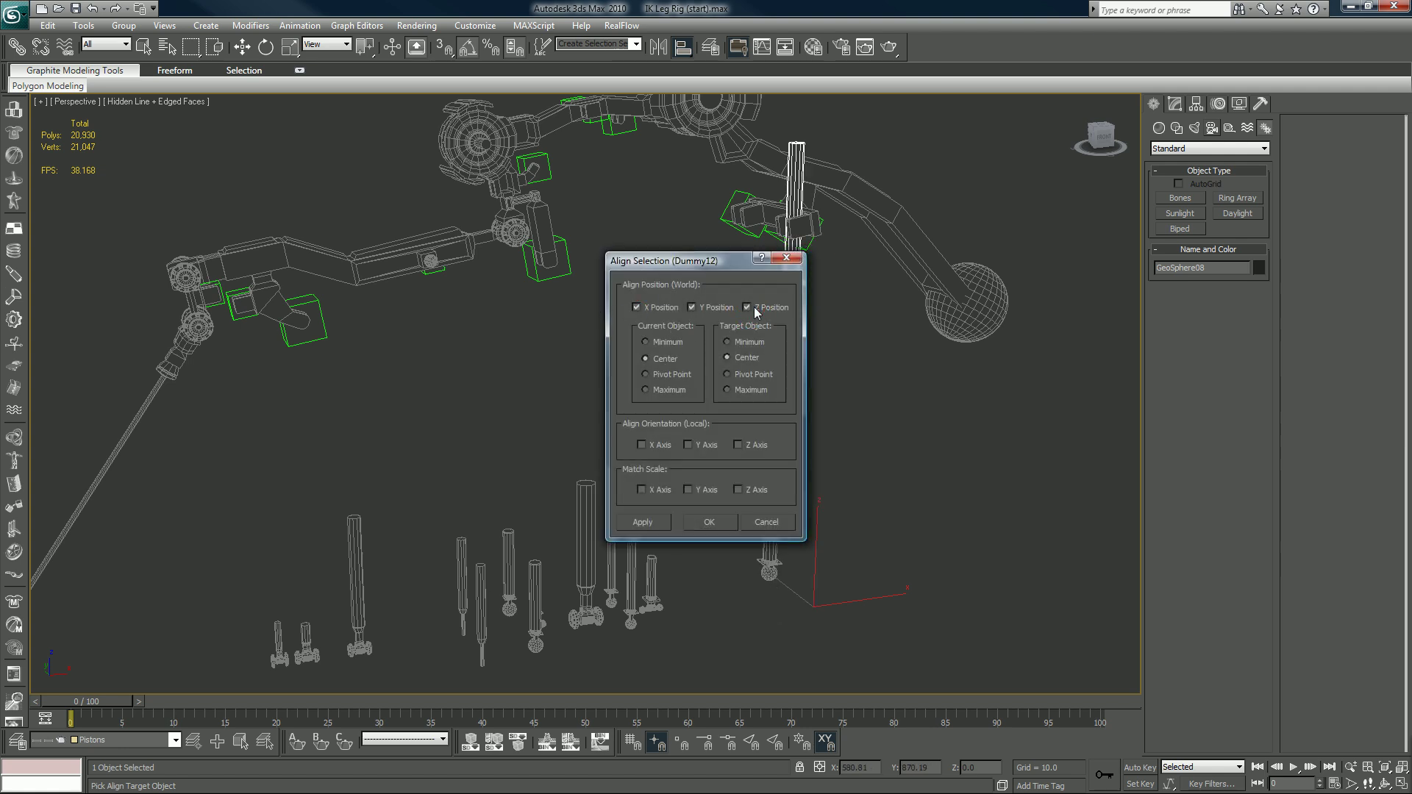
{"action": "left_click", "coordinate": [709, 525]}
Try raising the twelve grouped pistons from the row toward the leg, and undo the move.
{"action": "left_click", "coordinate": [771, 548]}
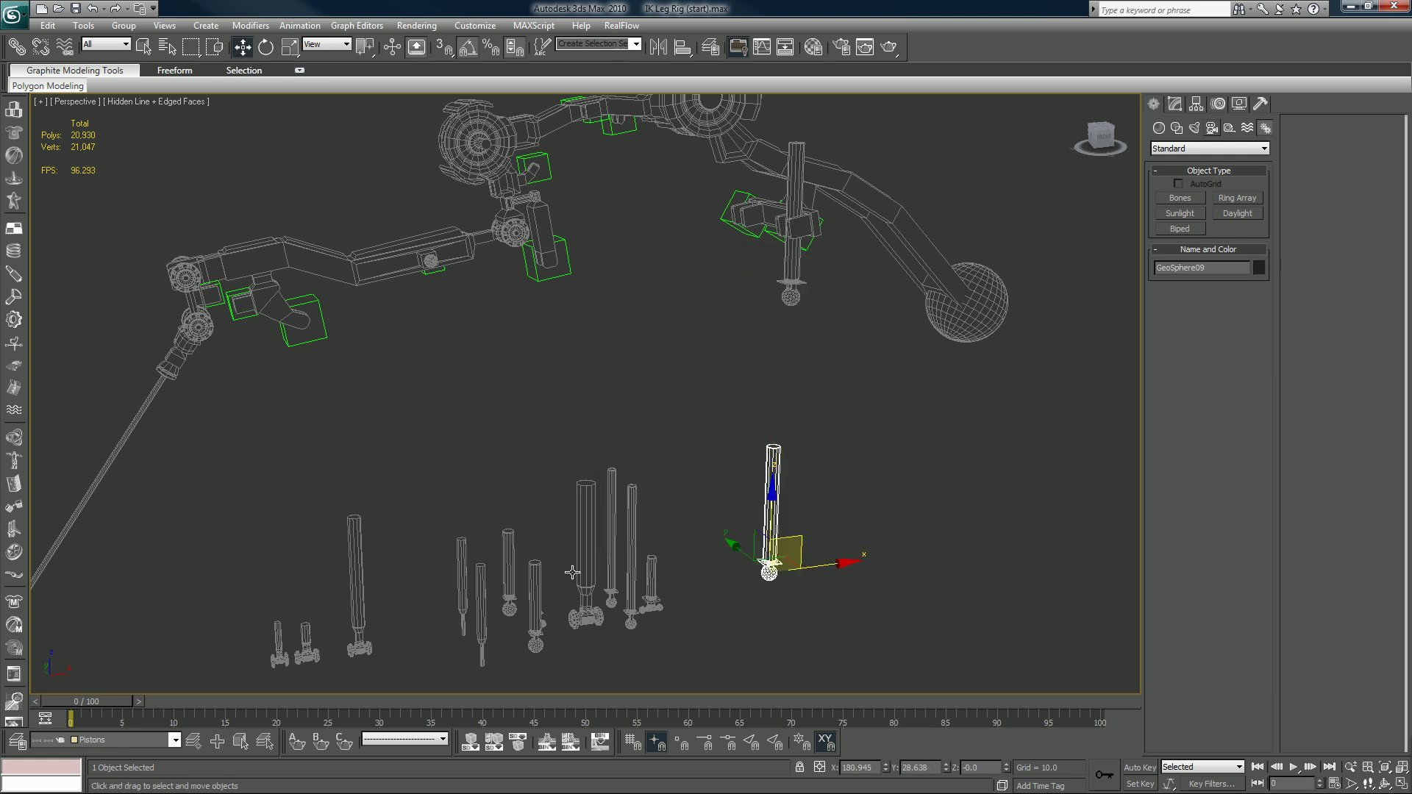
{"action": "mouse_move", "coordinate": [708, 234]}
{"action": "middle_mouse_down", "text": "alt"}
{"action": "mouse_move", "coordinate": [669, 244]}
{"action": "mouse_move", "coordinate": [686, 244]}
{"action": "middle_mouse_up", "text": "alt"}
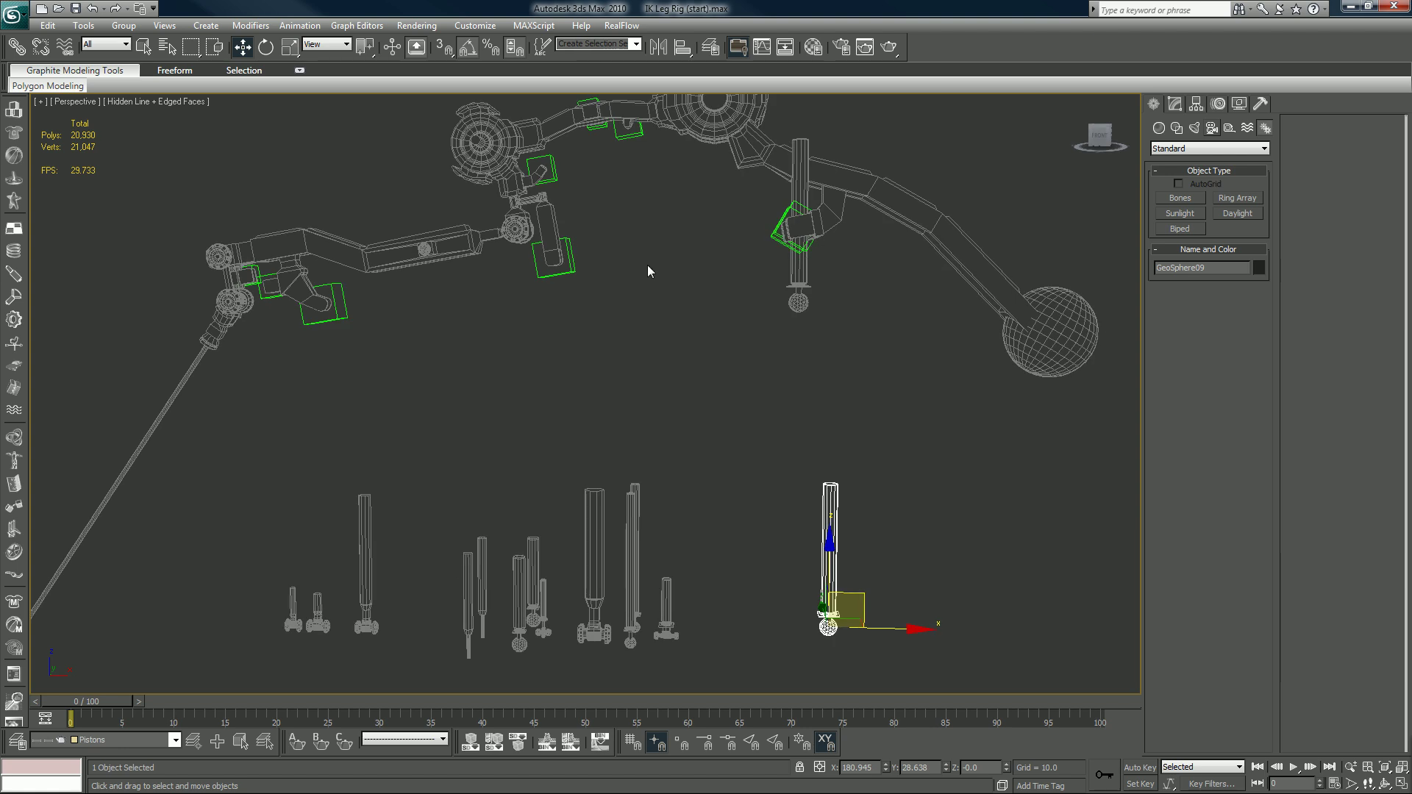
{"action": "middle_click_drag", "start_coordinate": [621, 281], "coordinate": [635, 305], "text": "alt"}
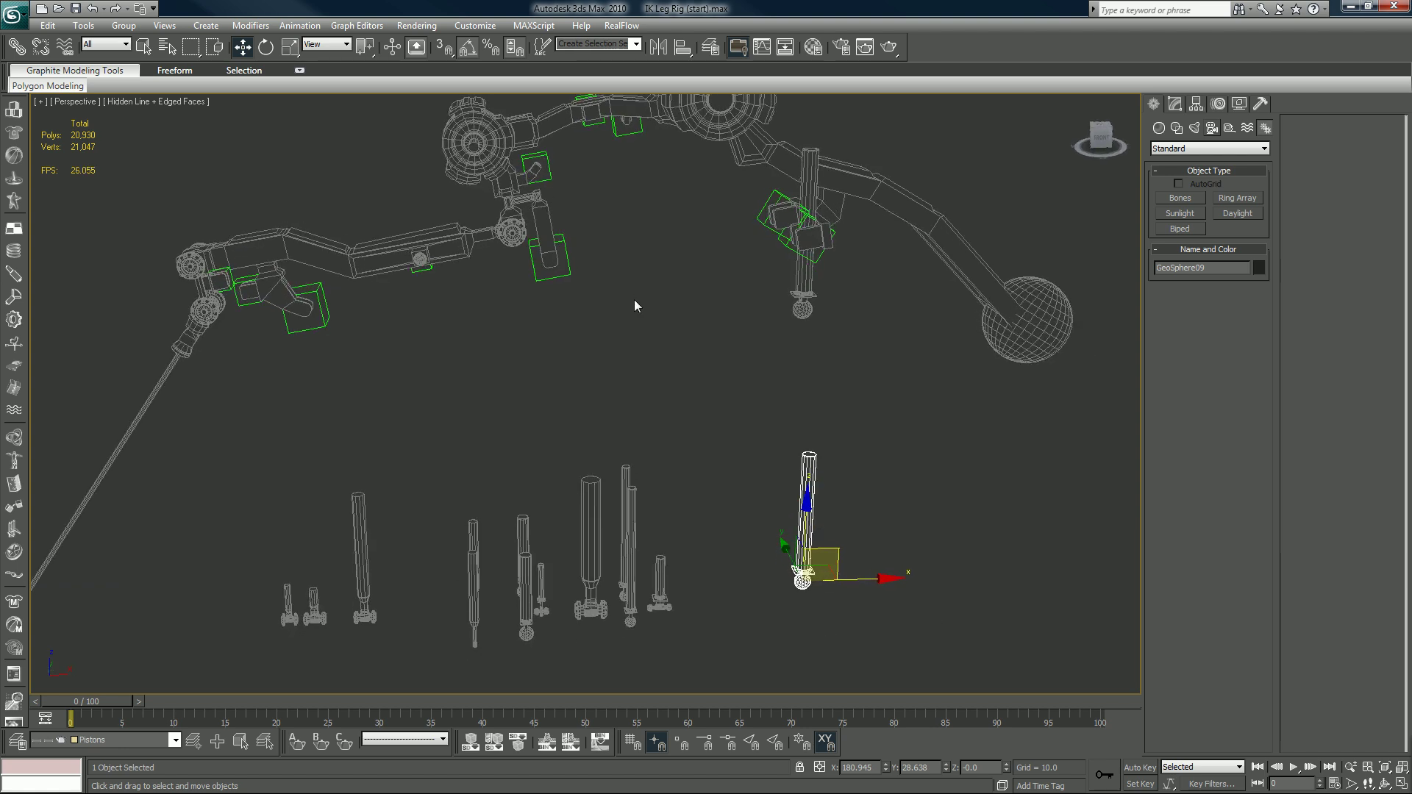
{"action": "left_click_drag", "start_coordinate": [710, 491], "coordinate": [324, 656]}
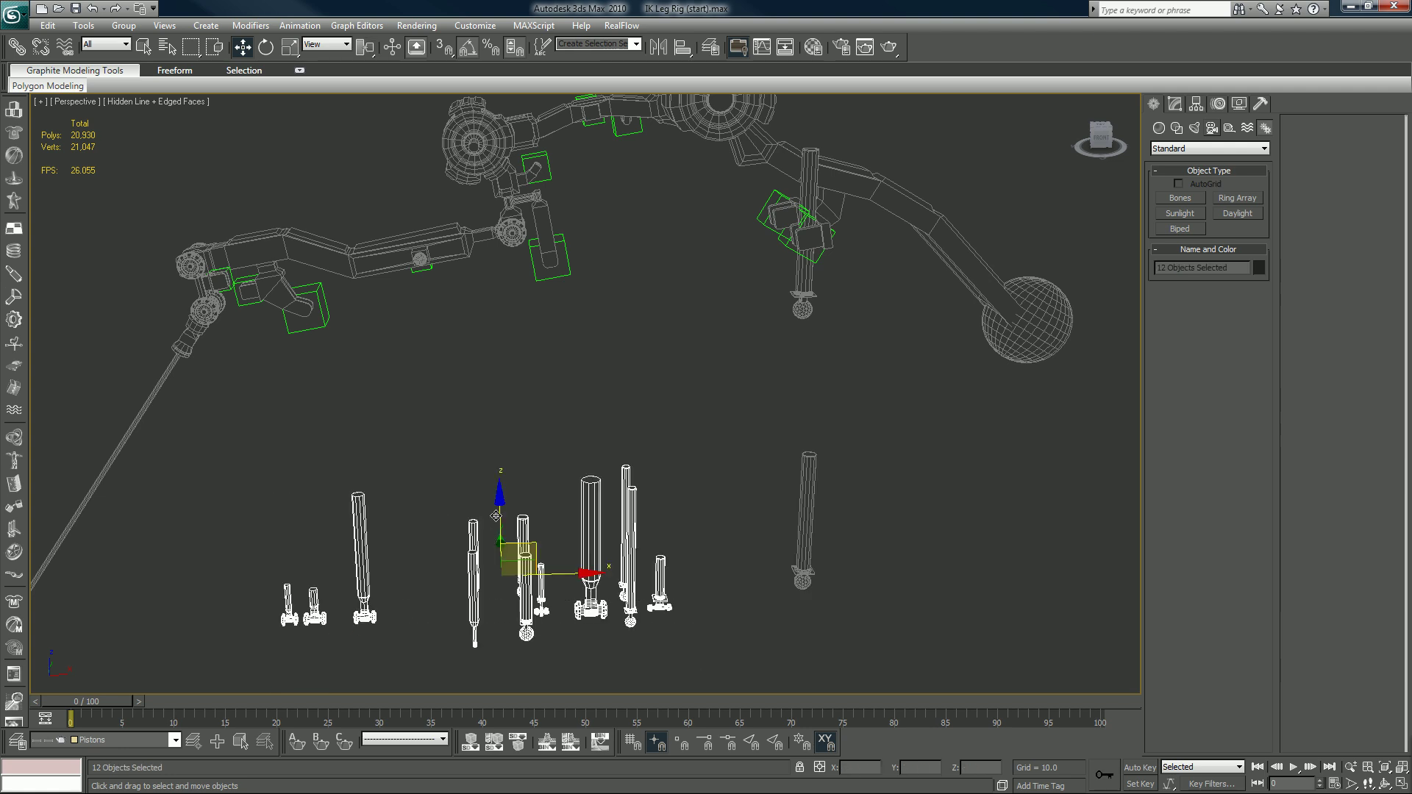
{"action": "left_click_drag", "start_coordinate": [496, 476], "coordinate": [500, 50]}
{"action": "left_click_drag", "start_coordinate": [509, 110], "coordinate": [552, 309]}
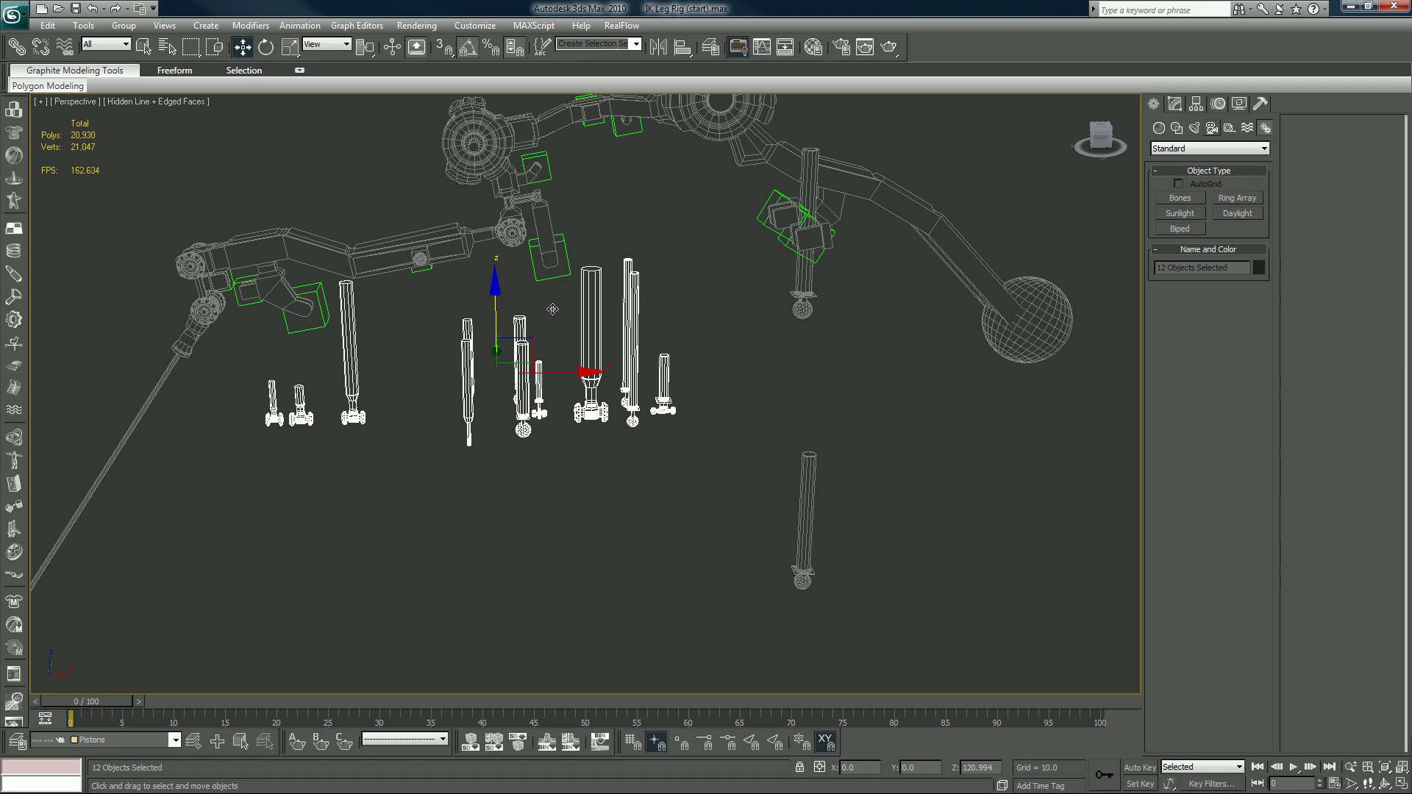
{"action": "key", "text": "ctrl+z"}
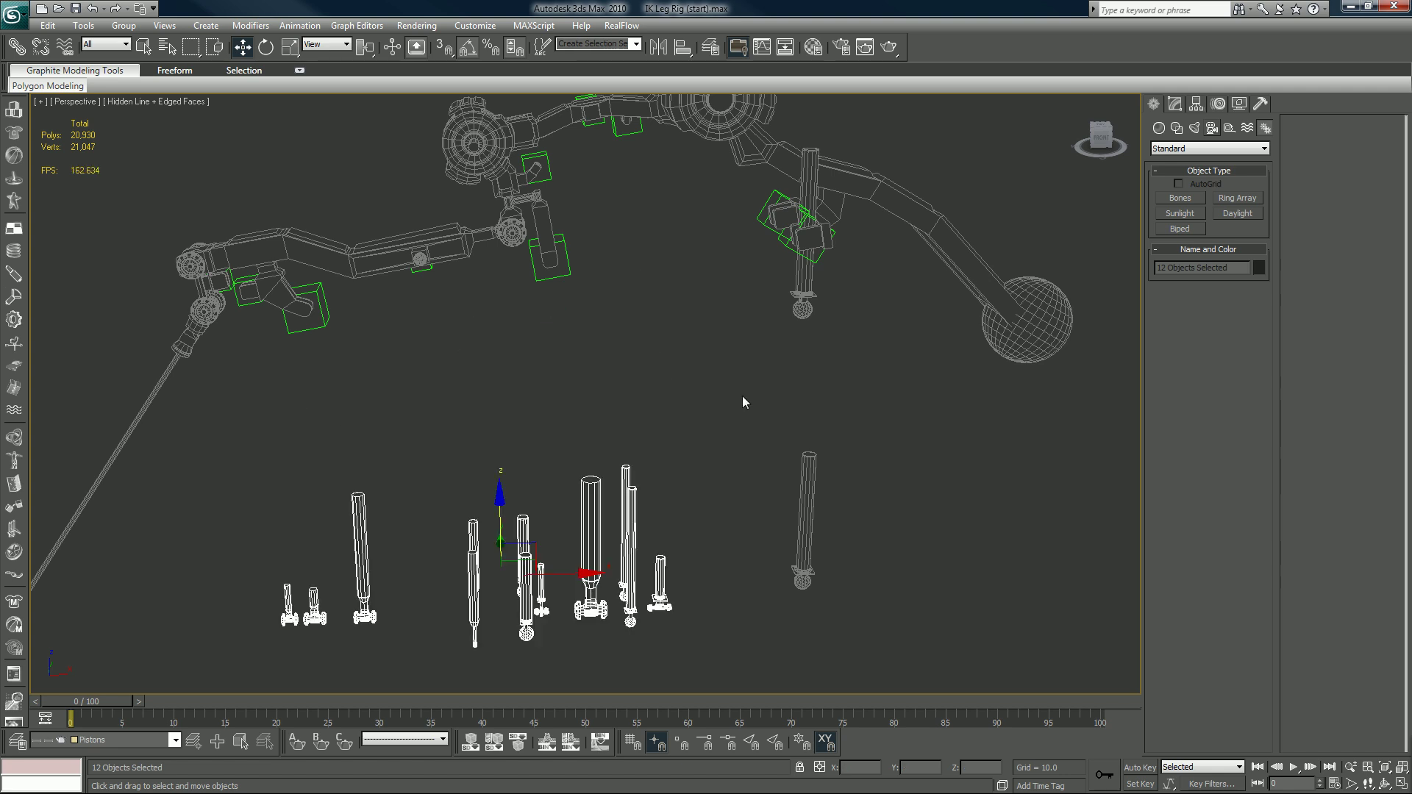
Realign the piston at the upper leg bracket to Dummy12, matching pivot point to pivot point in X, Y and Z position.
{"action": "middle_click_drag", "start_coordinate": [742, 402], "coordinate": [752, 413], "text": "alt"}
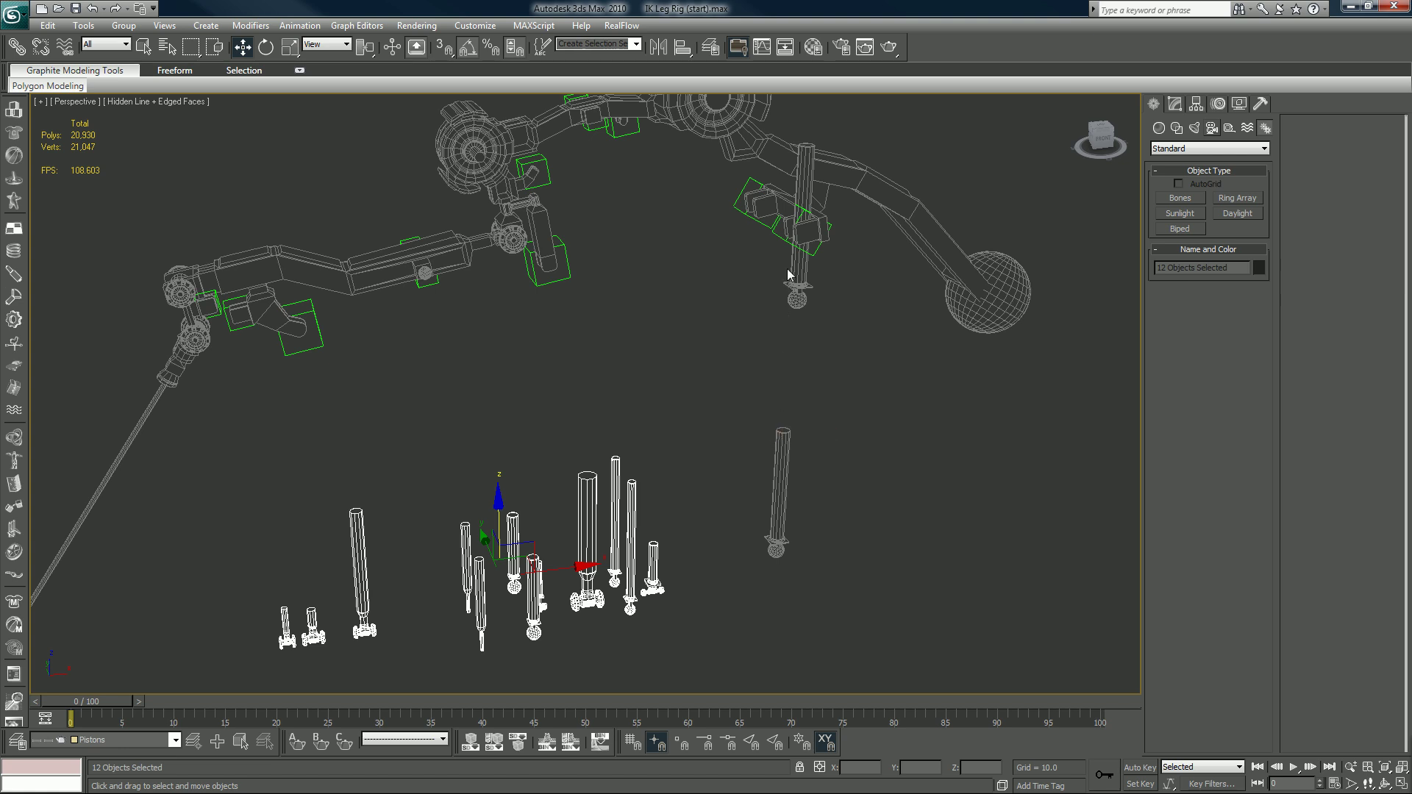
{"action": "left_click", "coordinate": [797, 301]}
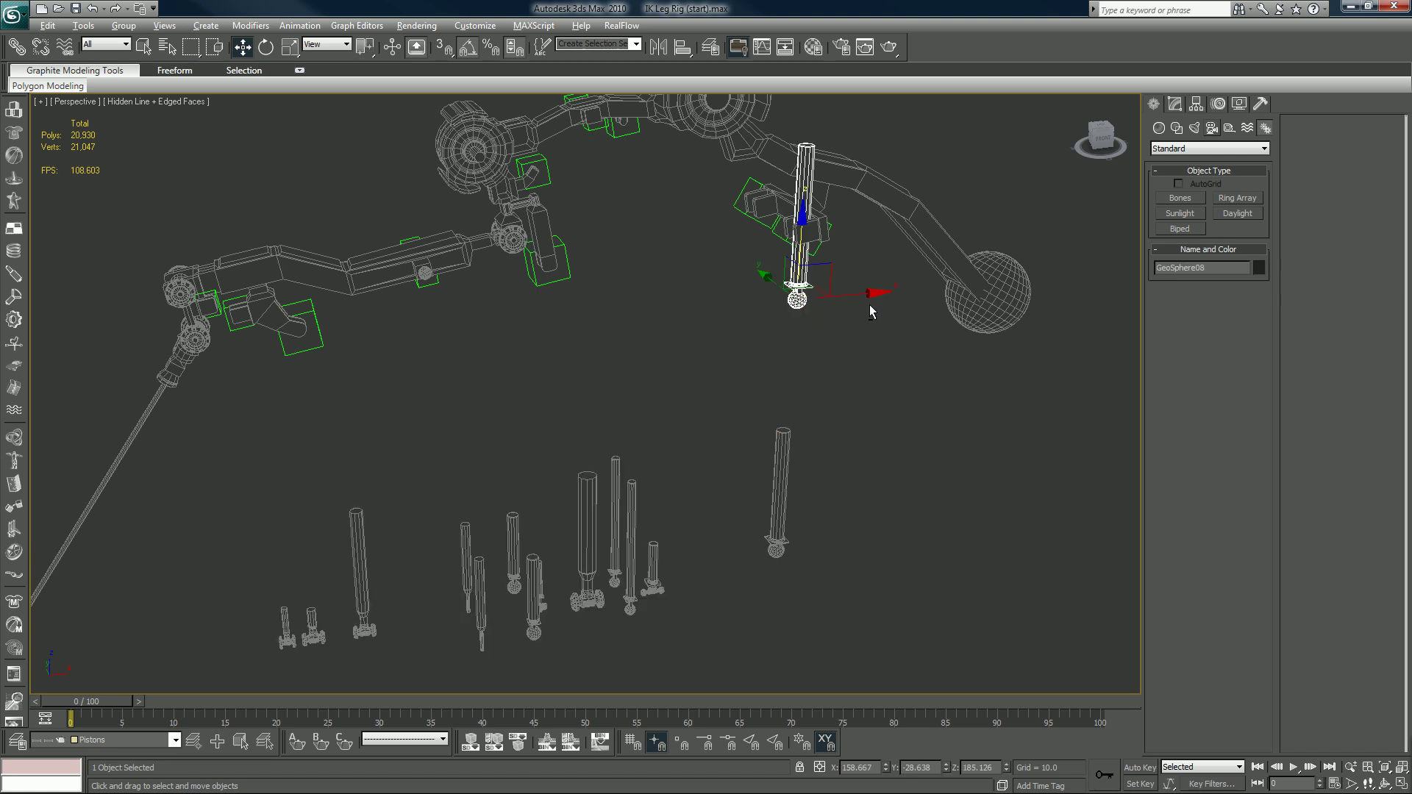
{"action": "scroll", "coordinate": [864, 308], "scroll_direction": "up", "scroll_amount": 6}
{"action": "middle_click_drag", "start_coordinate": [748, 401], "coordinate": [738, 406]}
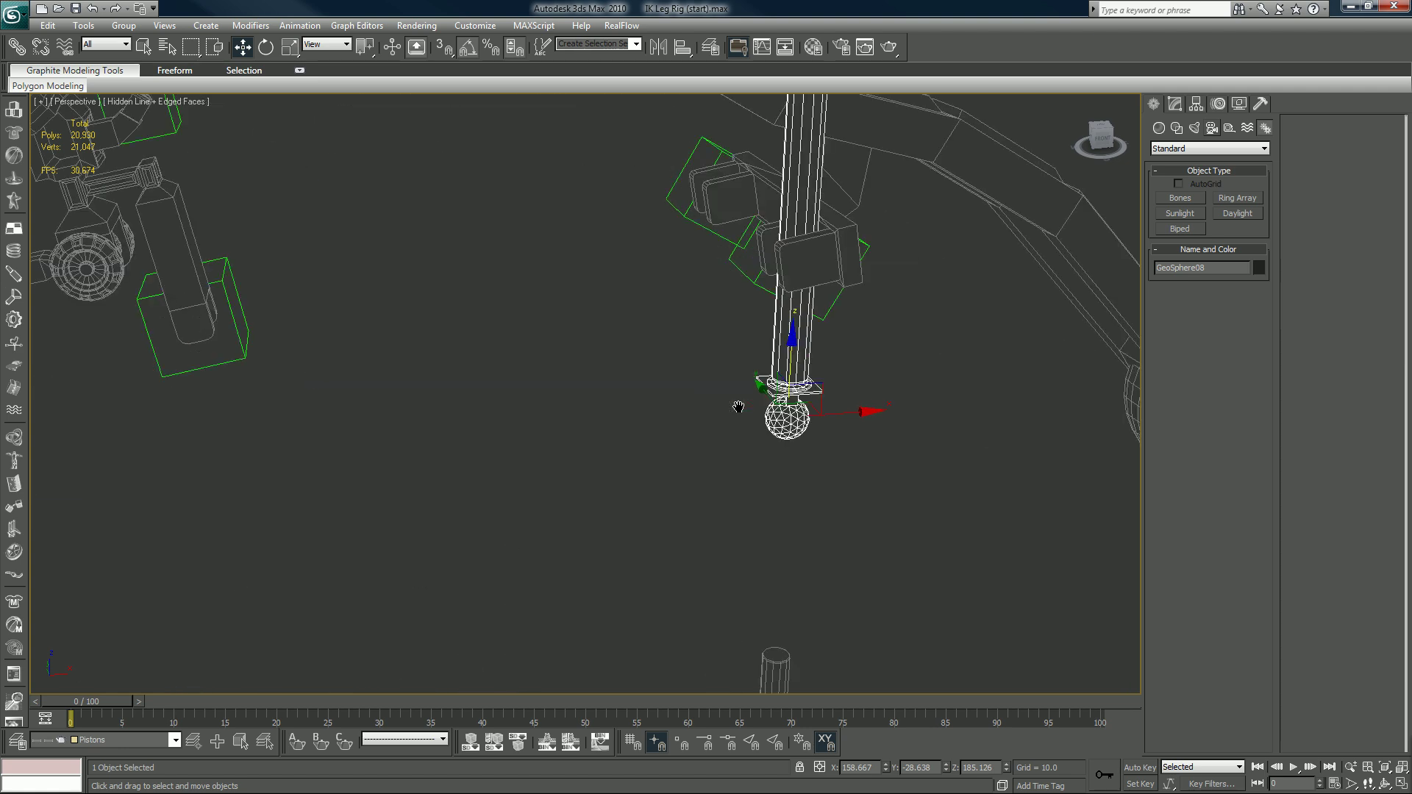
{"action": "middle_click_drag", "start_coordinate": [829, 305], "coordinate": [765, 372], "text": "alt"}
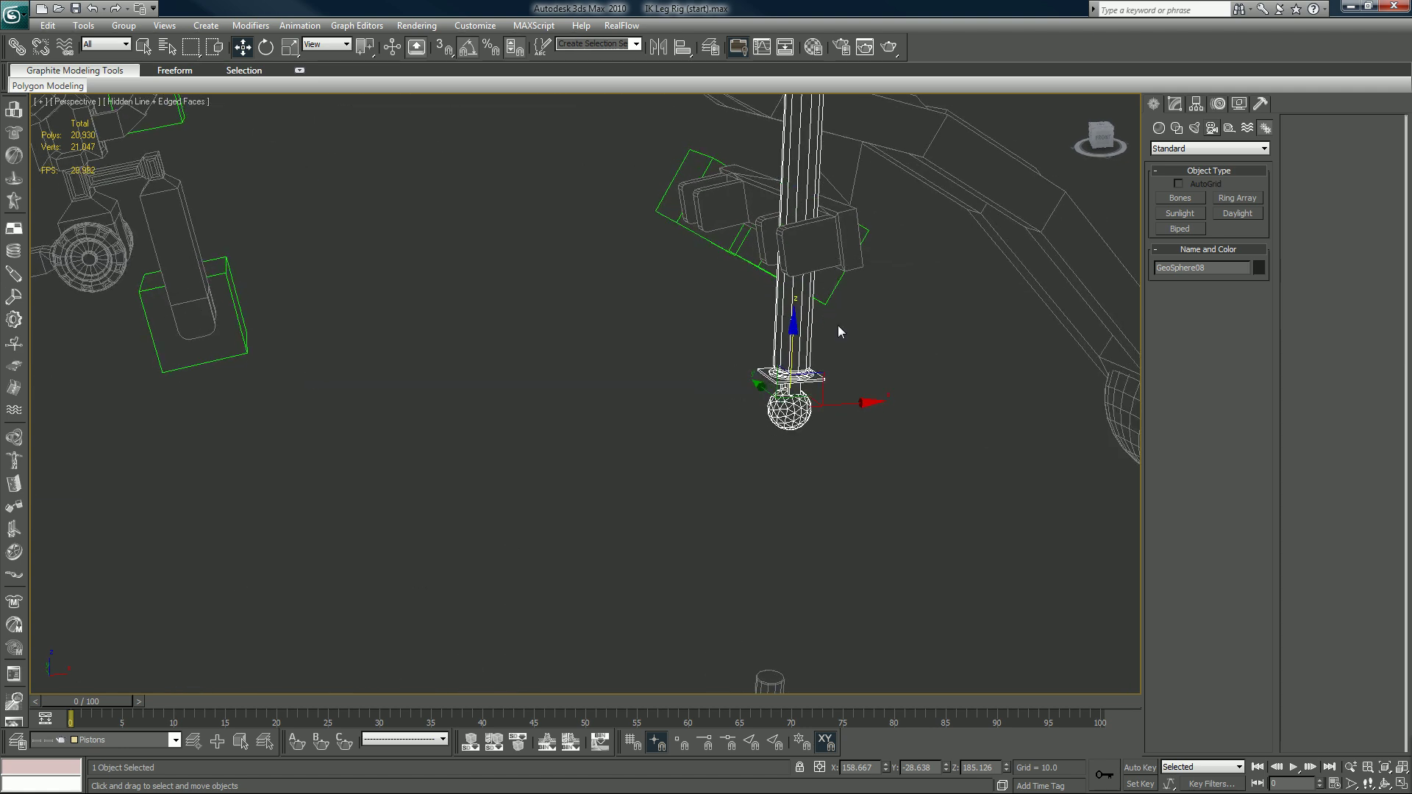
{"action": "left_click", "coordinate": [682, 53]}
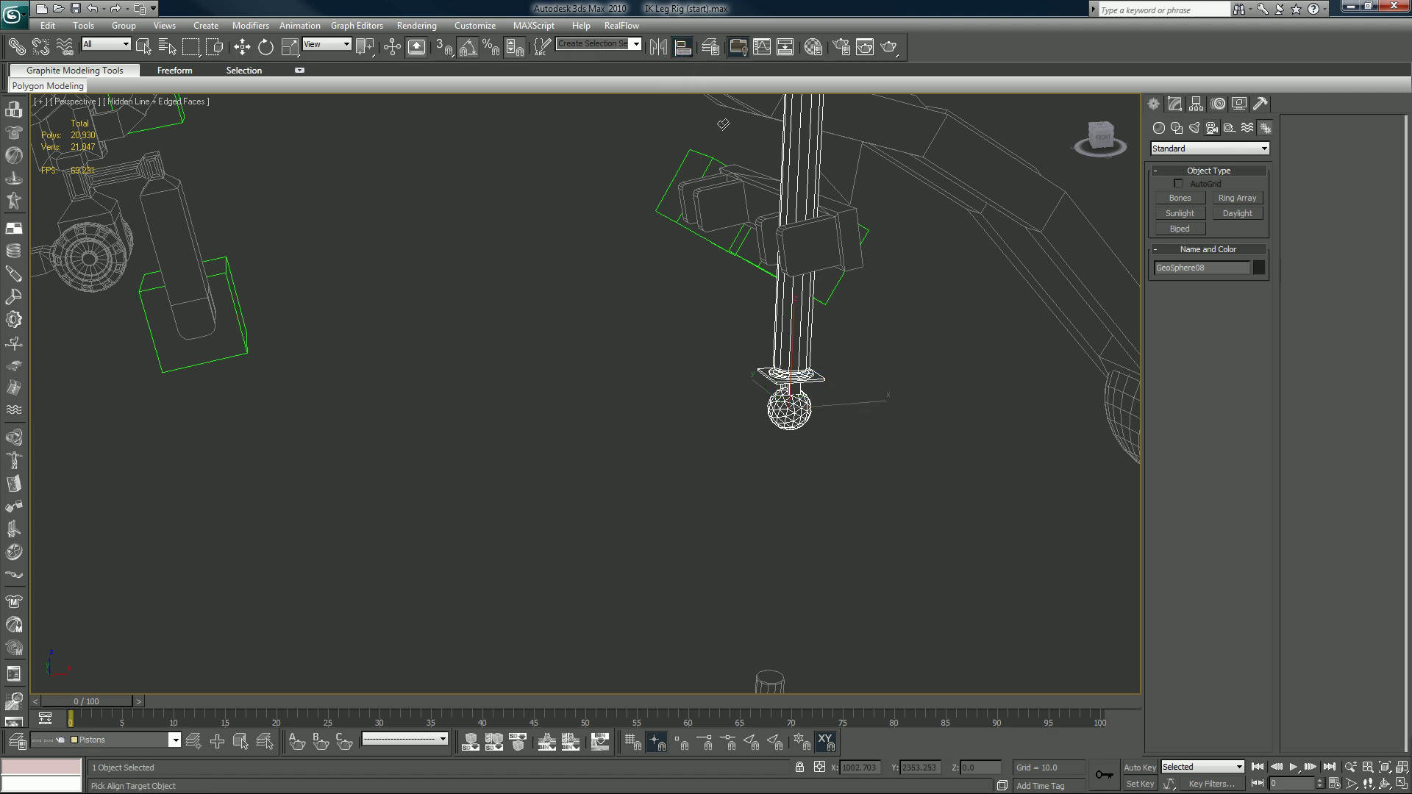
{"action": "left_click", "coordinate": [829, 302]}
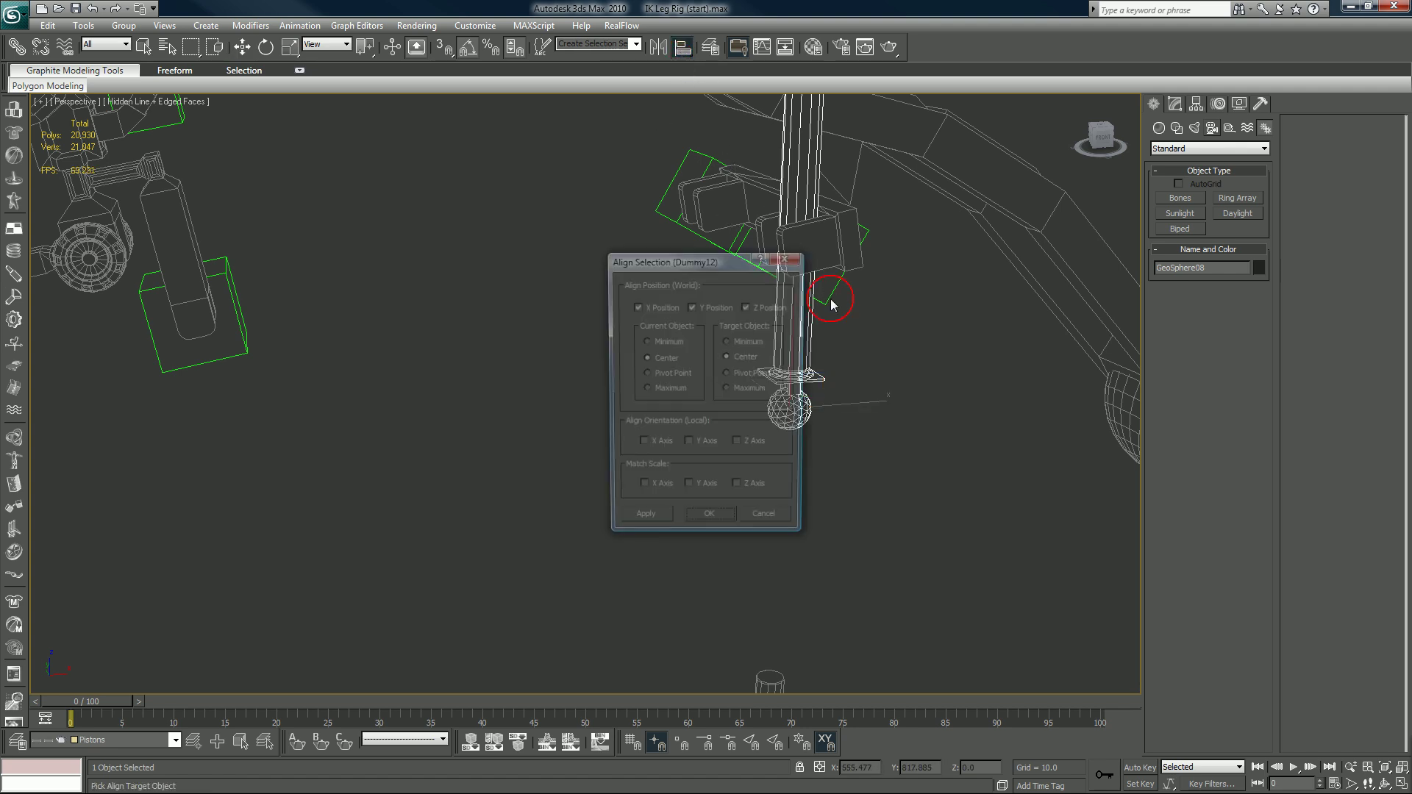
{"action": "left_click", "coordinate": [651, 375]}
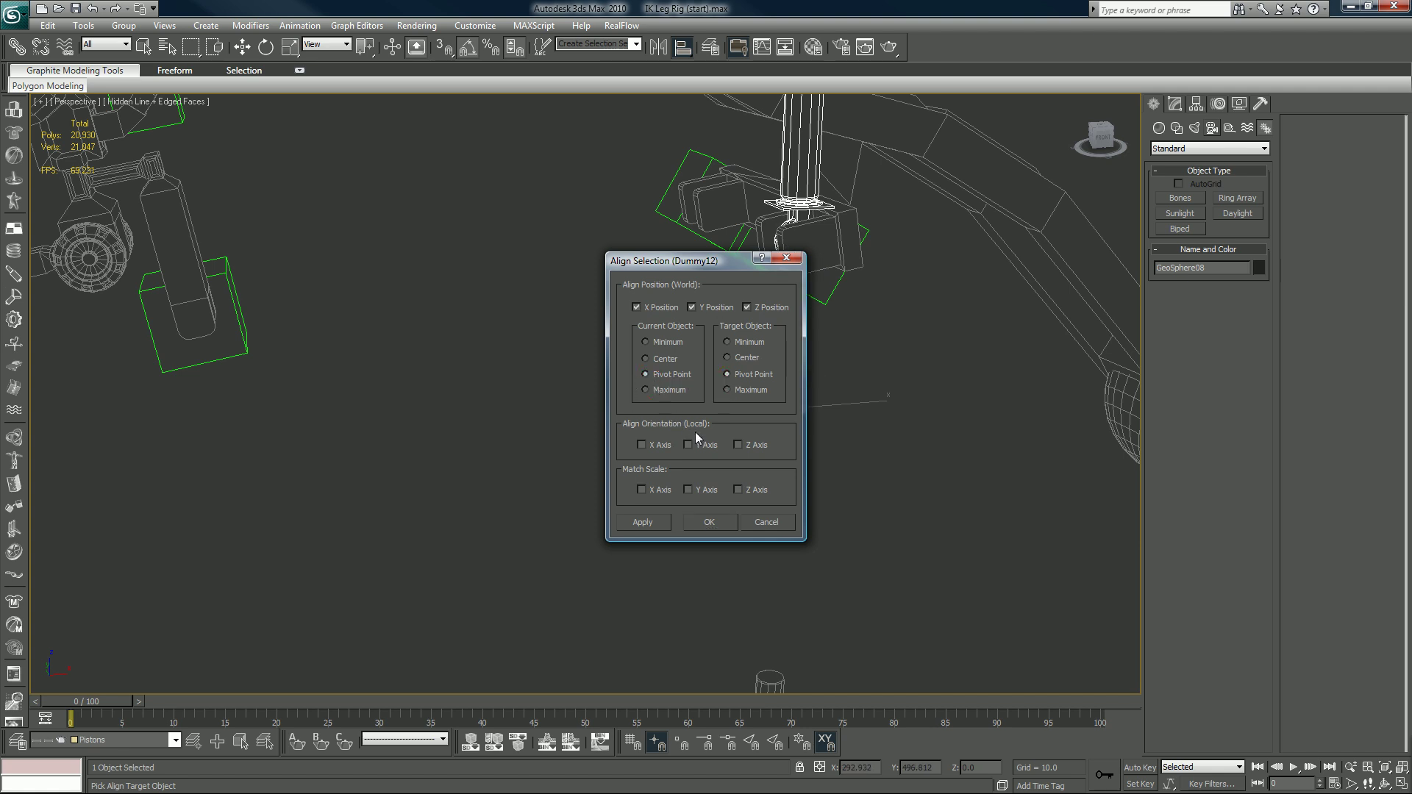
Try matching the piston's local orientation to Dummy12 on all axes, clear the orientation axes again and accept the position alignment.
{"action": "left_click_drag", "start_coordinate": [669, 261], "coordinate": [388, 200]}
{"action": "left_click", "coordinate": [361, 385]}
{"action": "left_click", "coordinate": [408, 386]}
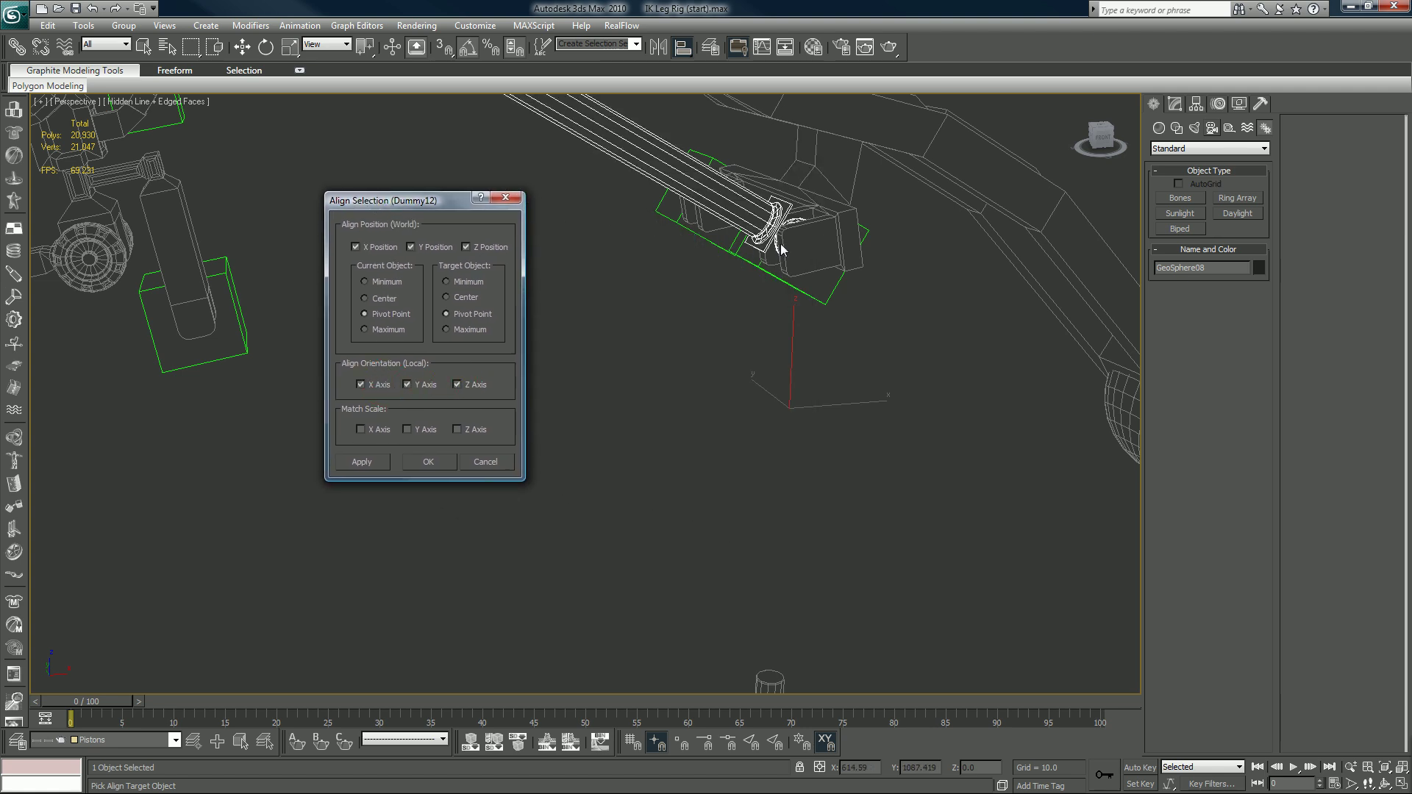
{"action": "left_click", "coordinate": [361, 385]}
{"action": "left_click", "coordinate": [408, 386]}
{"action": "left_click", "coordinate": [432, 464]}
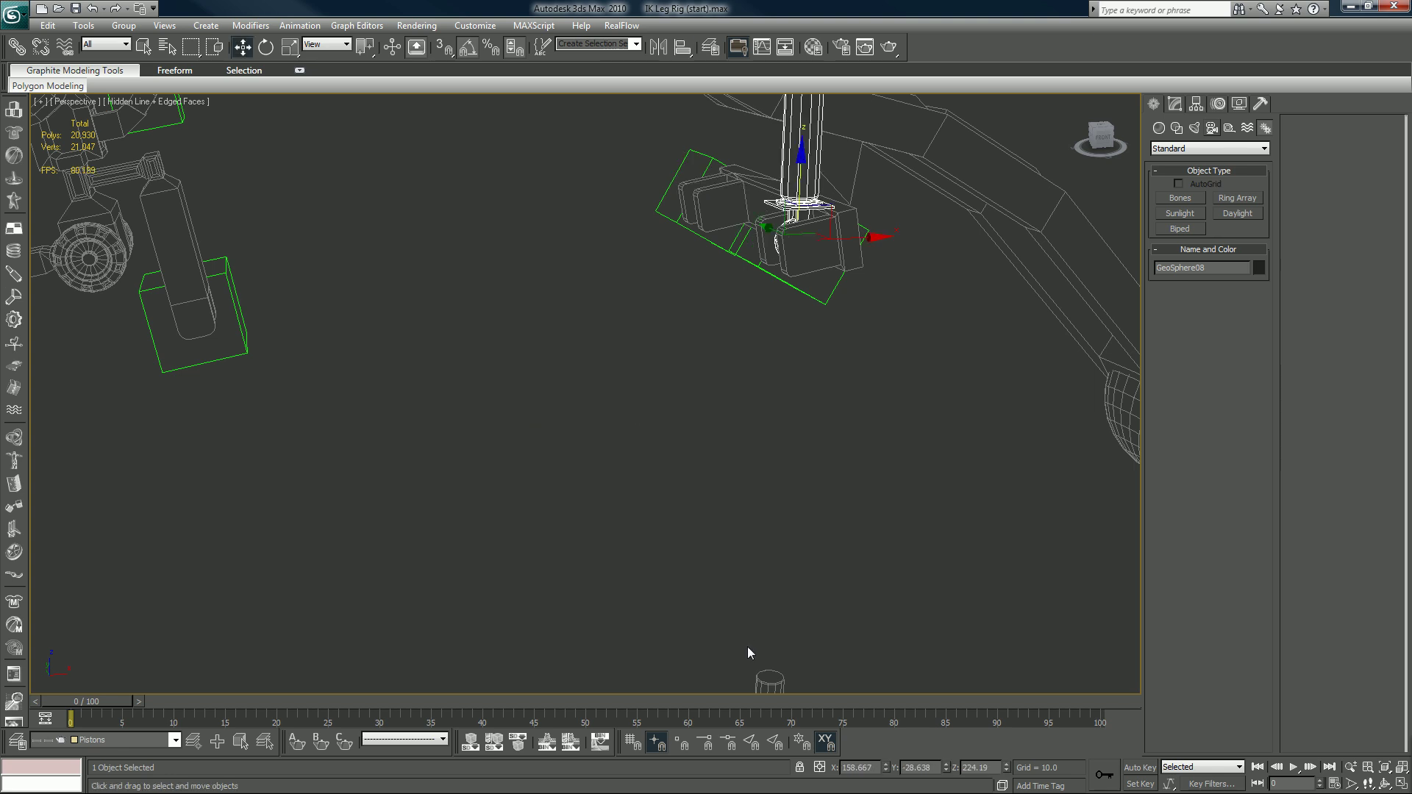
Align the other piston of the separate pair to Dummy11, pivot point to pivot point in X, Y and Z position.
{"action": "scroll", "coordinate": [747, 647], "scroll_direction": "down", "scroll_amount": 5}
{"action": "left_click", "coordinate": [678, 600]}
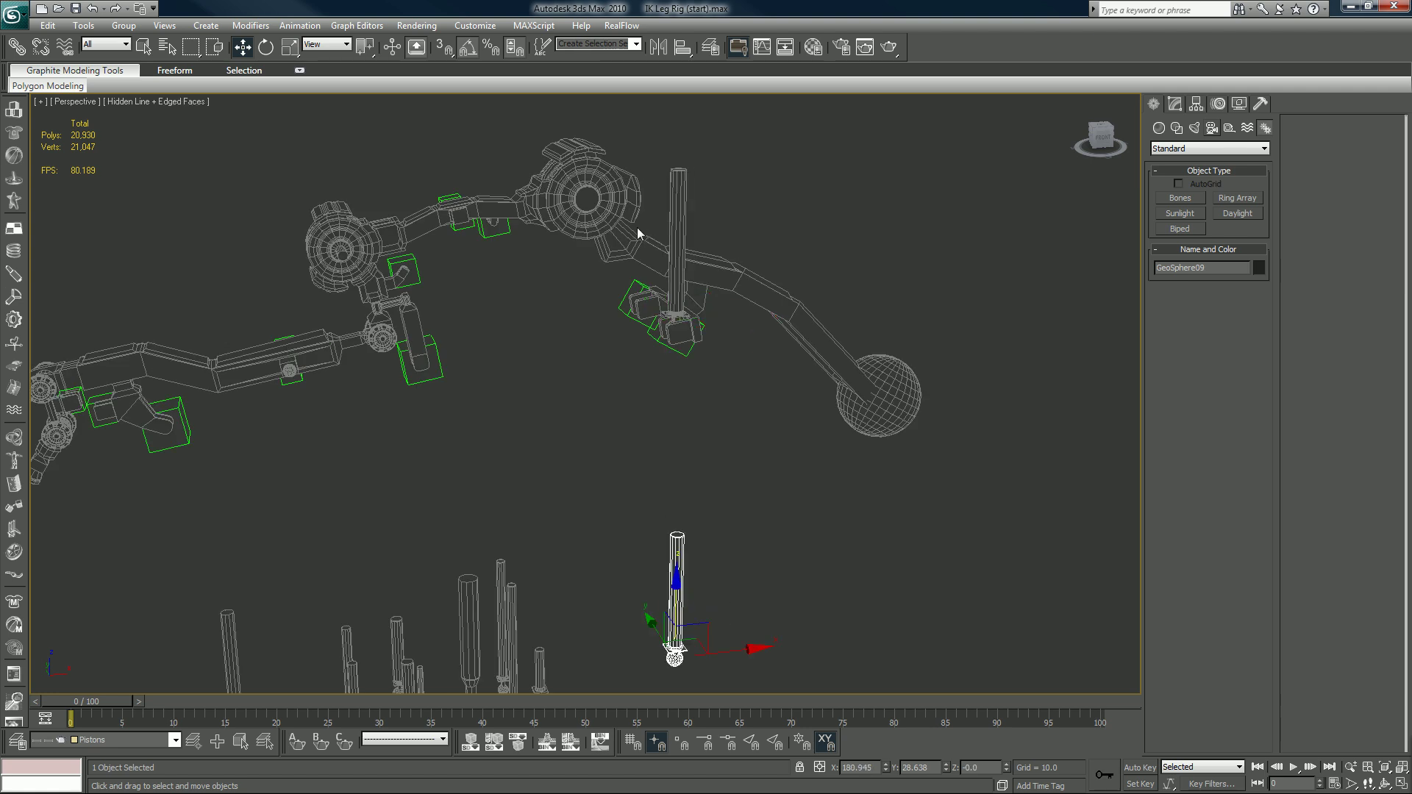
{"action": "left_click", "coordinate": [682, 47]}
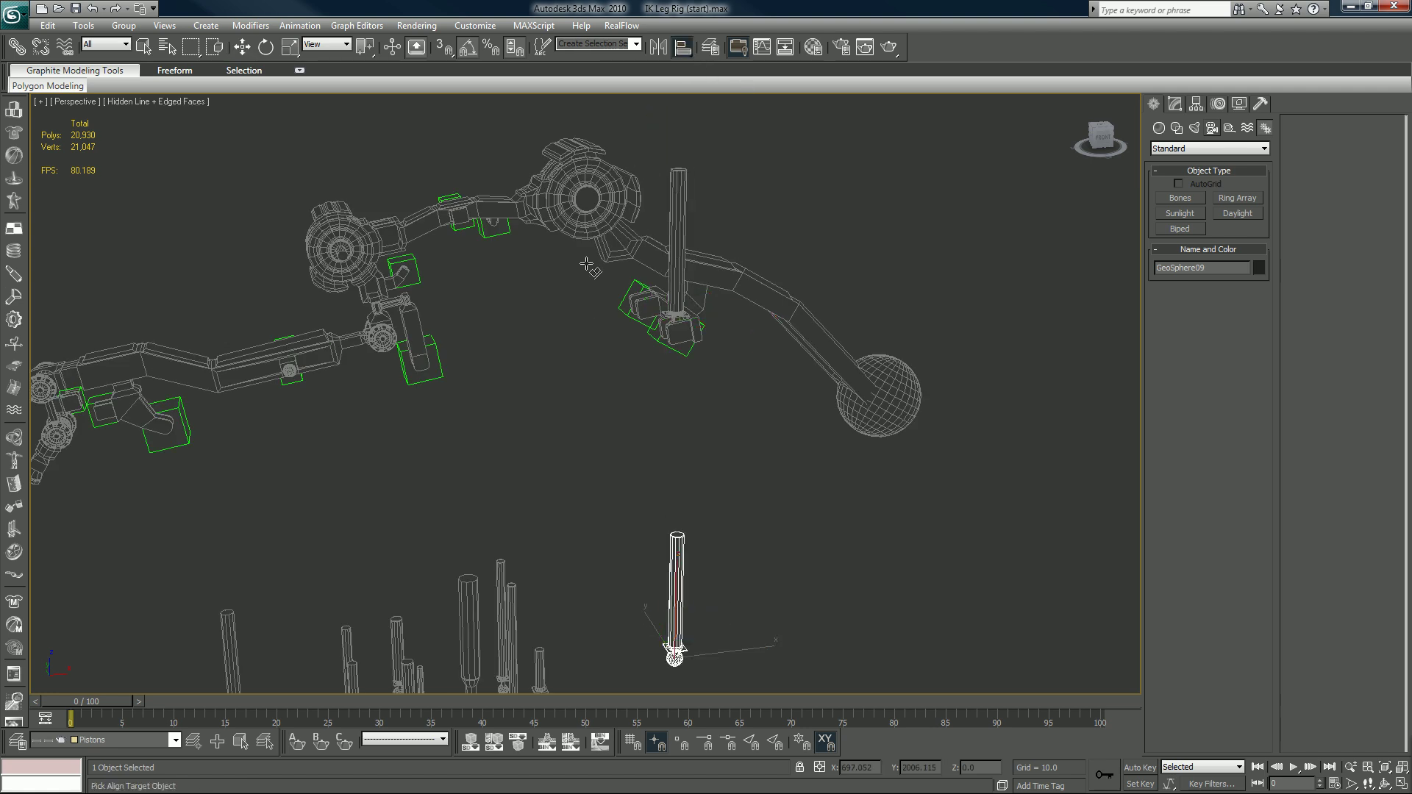
{"action": "left_click", "coordinate": [621, 307]}
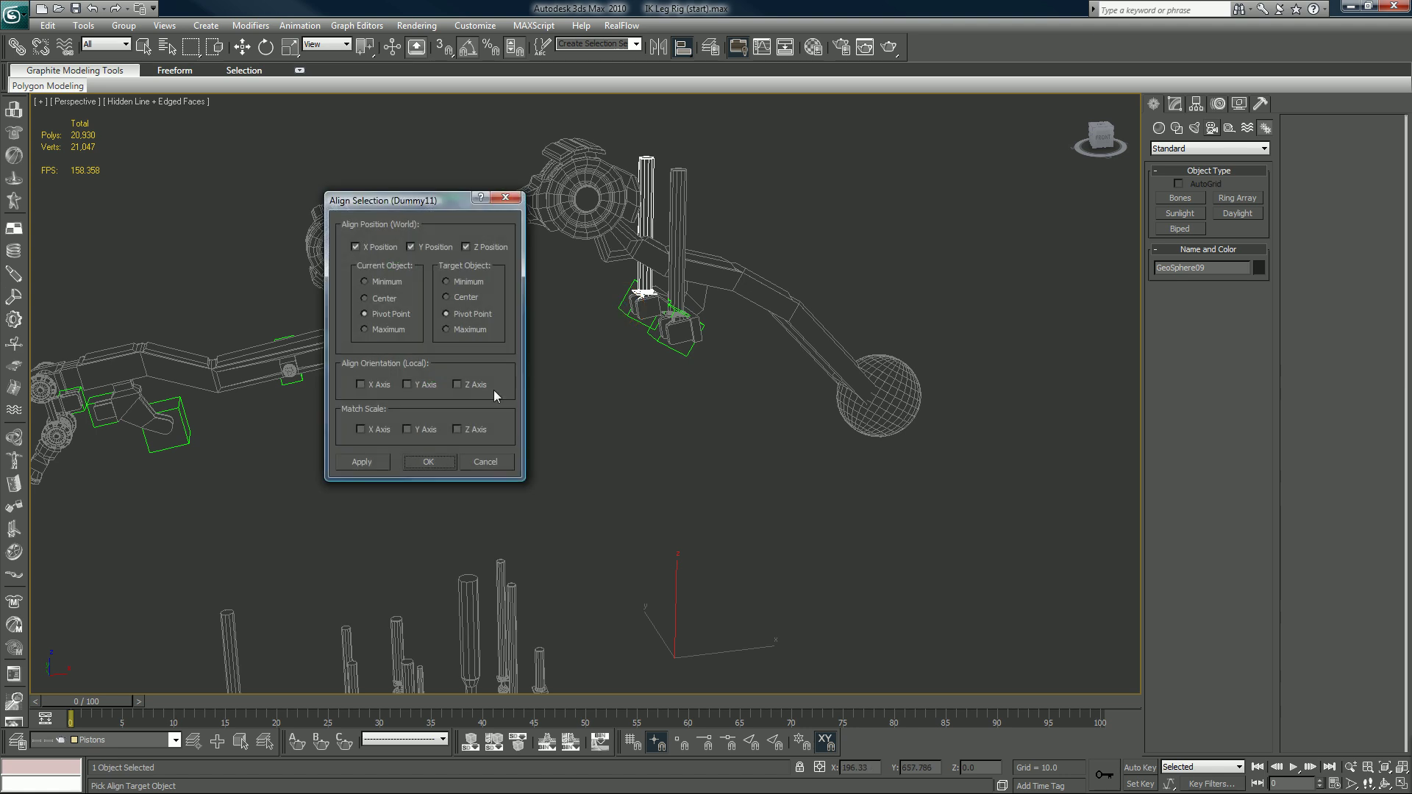
{"action": "left_click", "coordinate": [429, 461]}
Align the short piston at the near end of the row to Dummy04 under the middle segment, pivot to pivot in X, Y and Z position.
{"action": "middle_click_drag", "start_coordinate": [505, 492], "coordinate": [514, 421], "text": "alt"}
{"action": "left_click", "coordinate": [550, 581]}
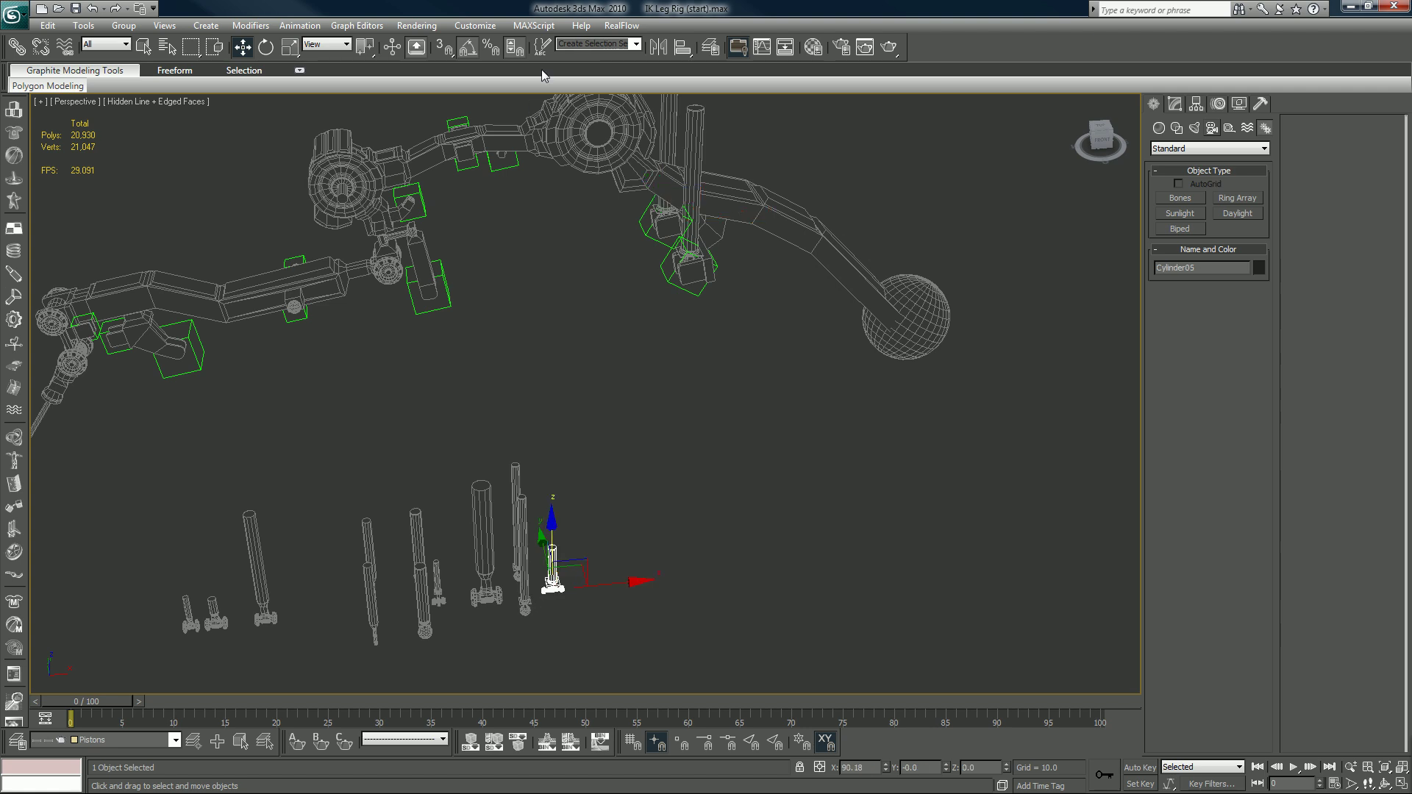
{"action": "left_click", "coordinate": [682, 47]}
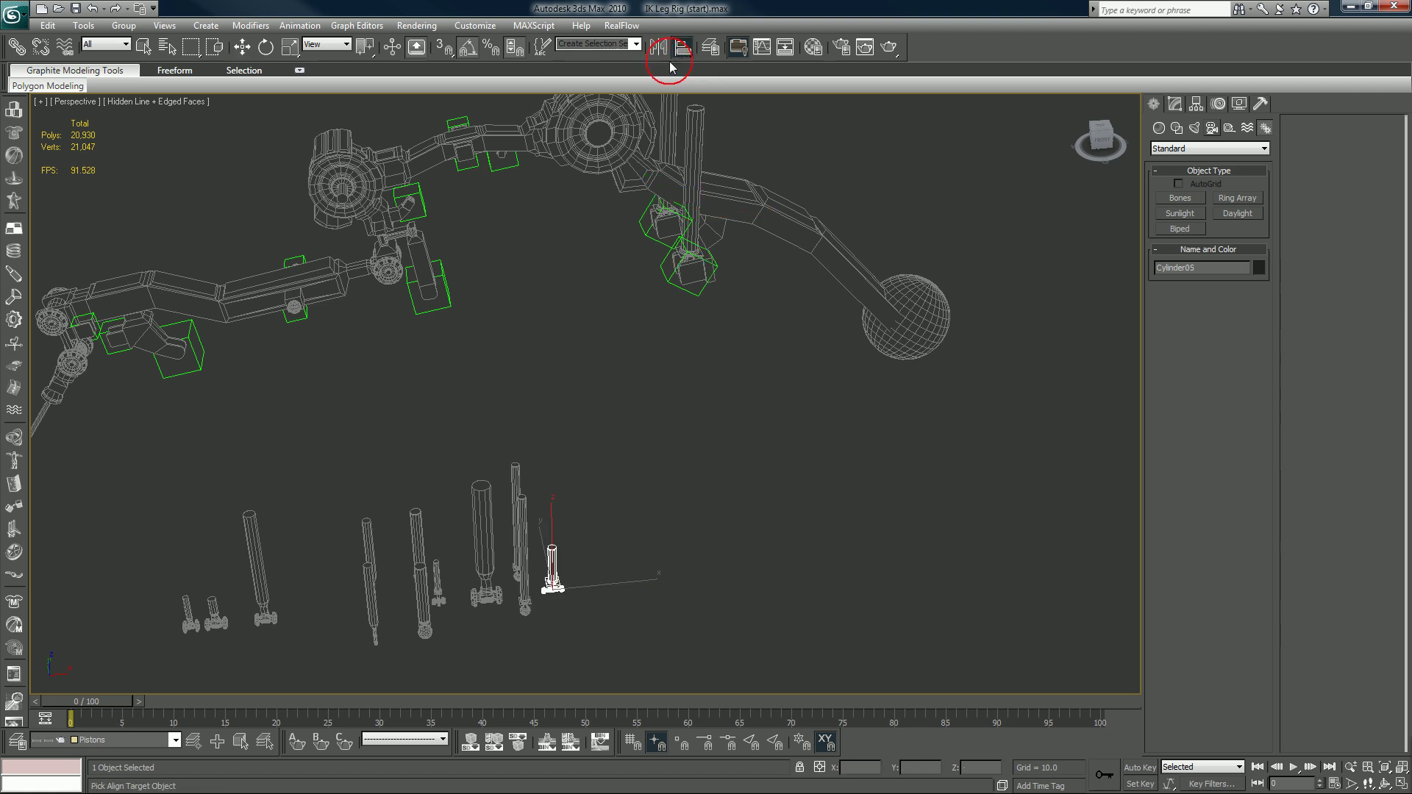
{"action": "left_click", "coordinate": [519, 169]}
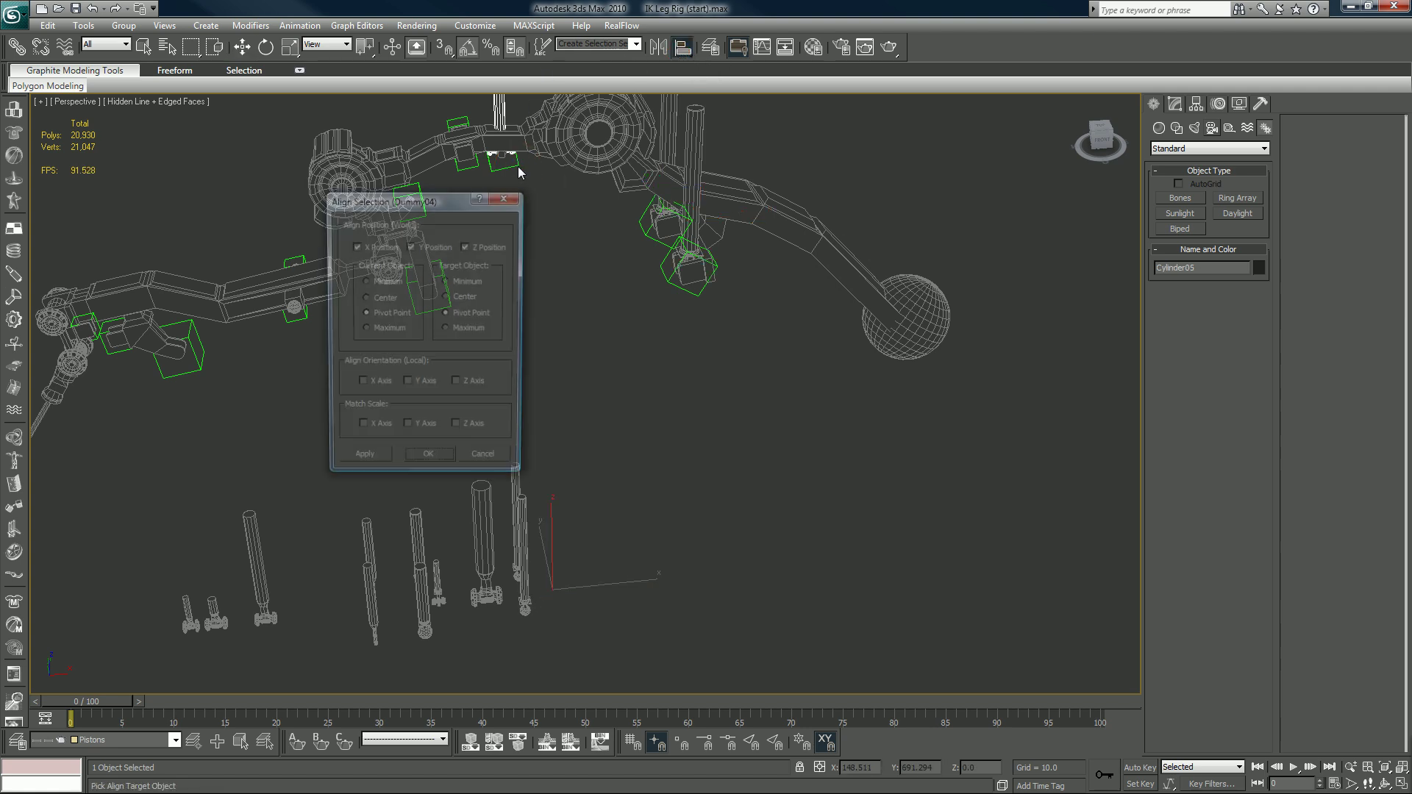
{"action": "left_click", "coordinate": [428, 461]}
Align the rear one of the two slim pistons at the near end of the row to Dummy10, pivot to pivot in X, Y and Z position.
{"action": "left_click", "coordinate": [516, 471]}
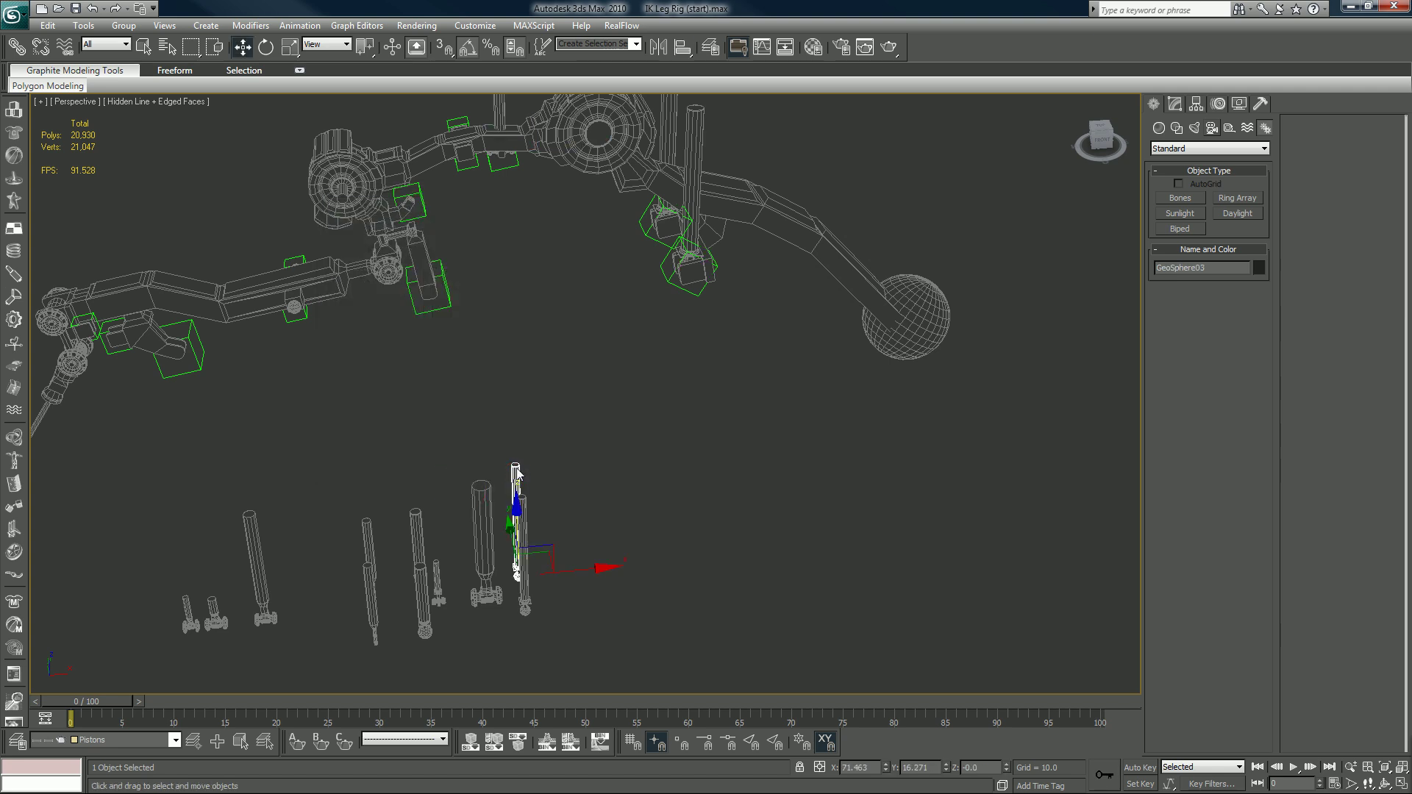
{"action": "middle_click_drag", "start_coordinate": [507, 239], "coordinate": [497, 291], "text": "alt"}
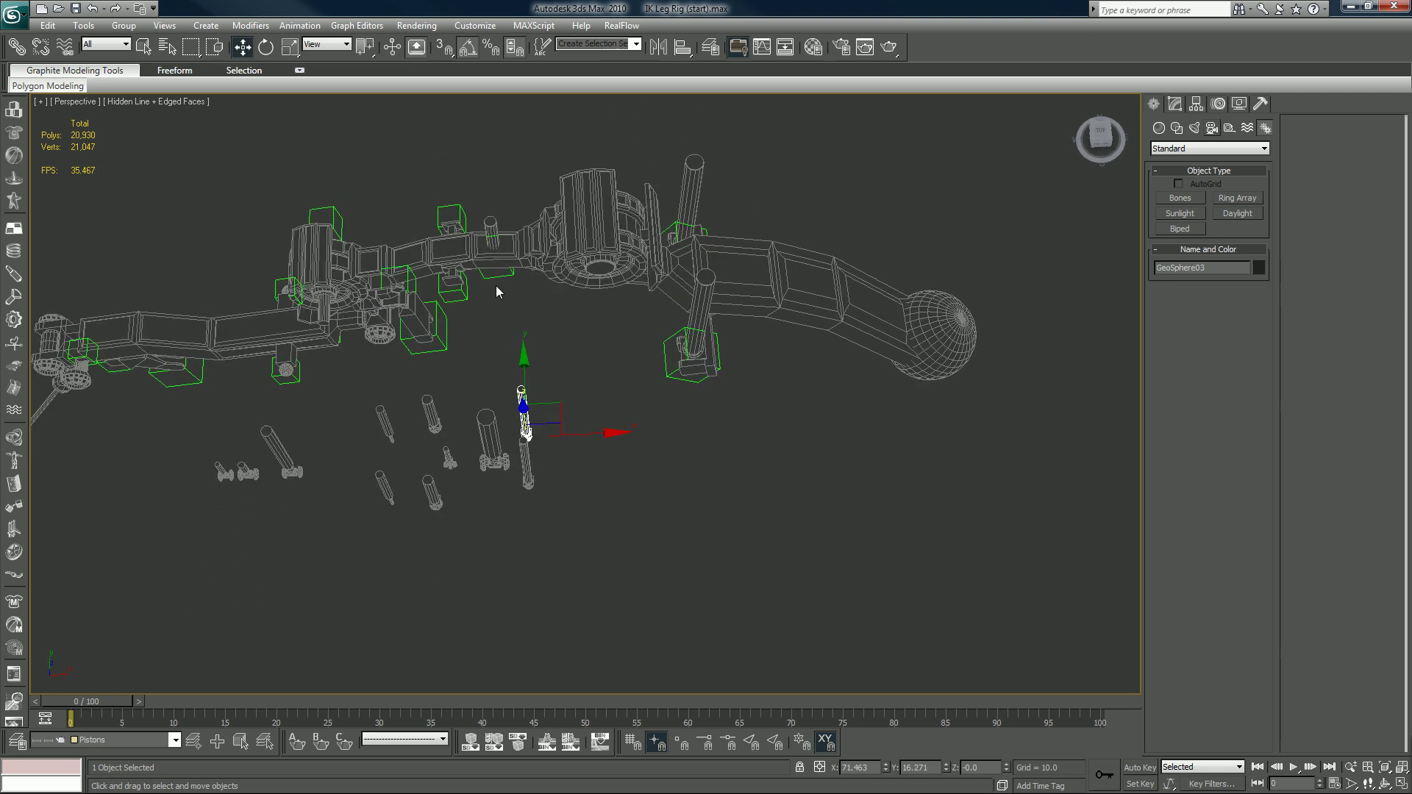
{"action": "left_click", "coordinate": [686, 51]}
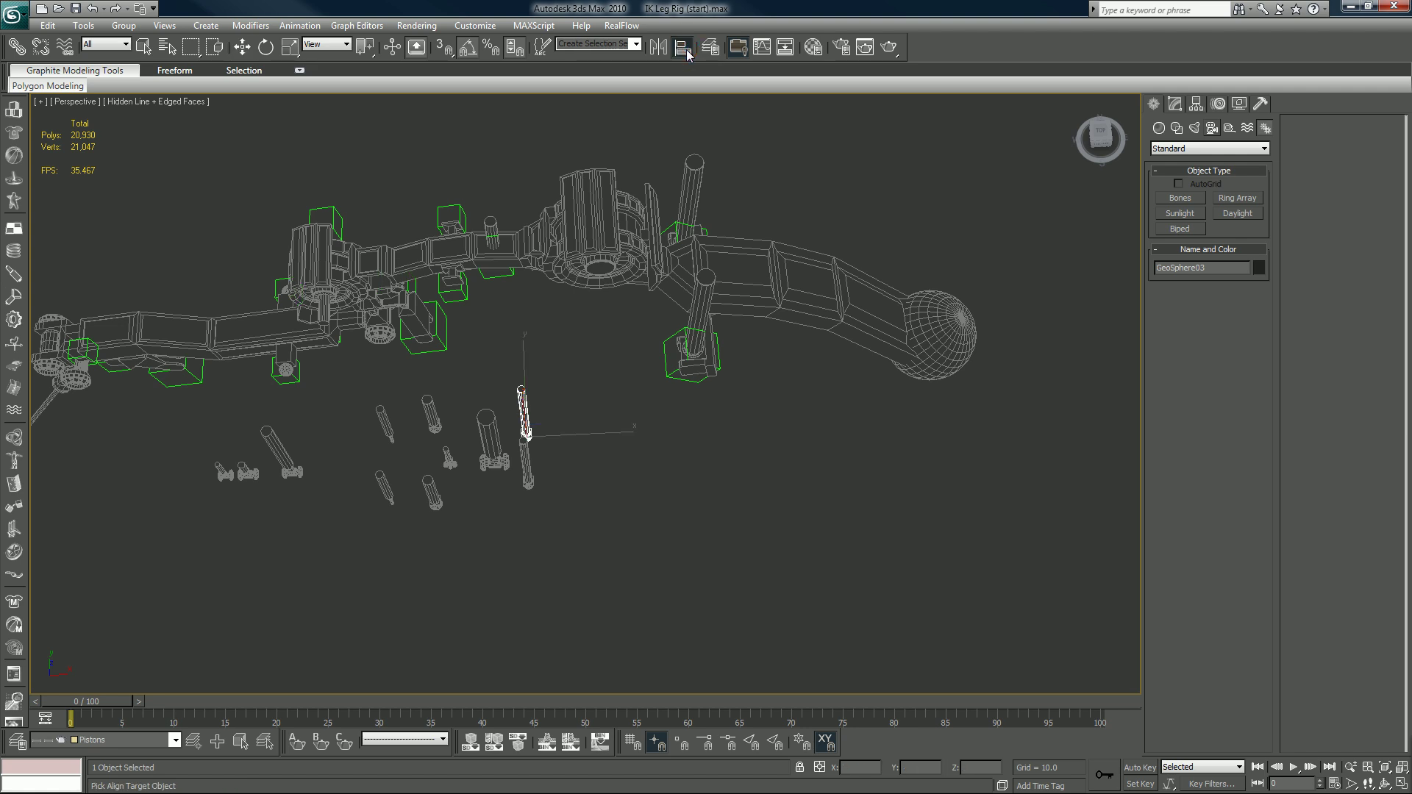
{"action": "left_click", "coordinate": [460, 211]}
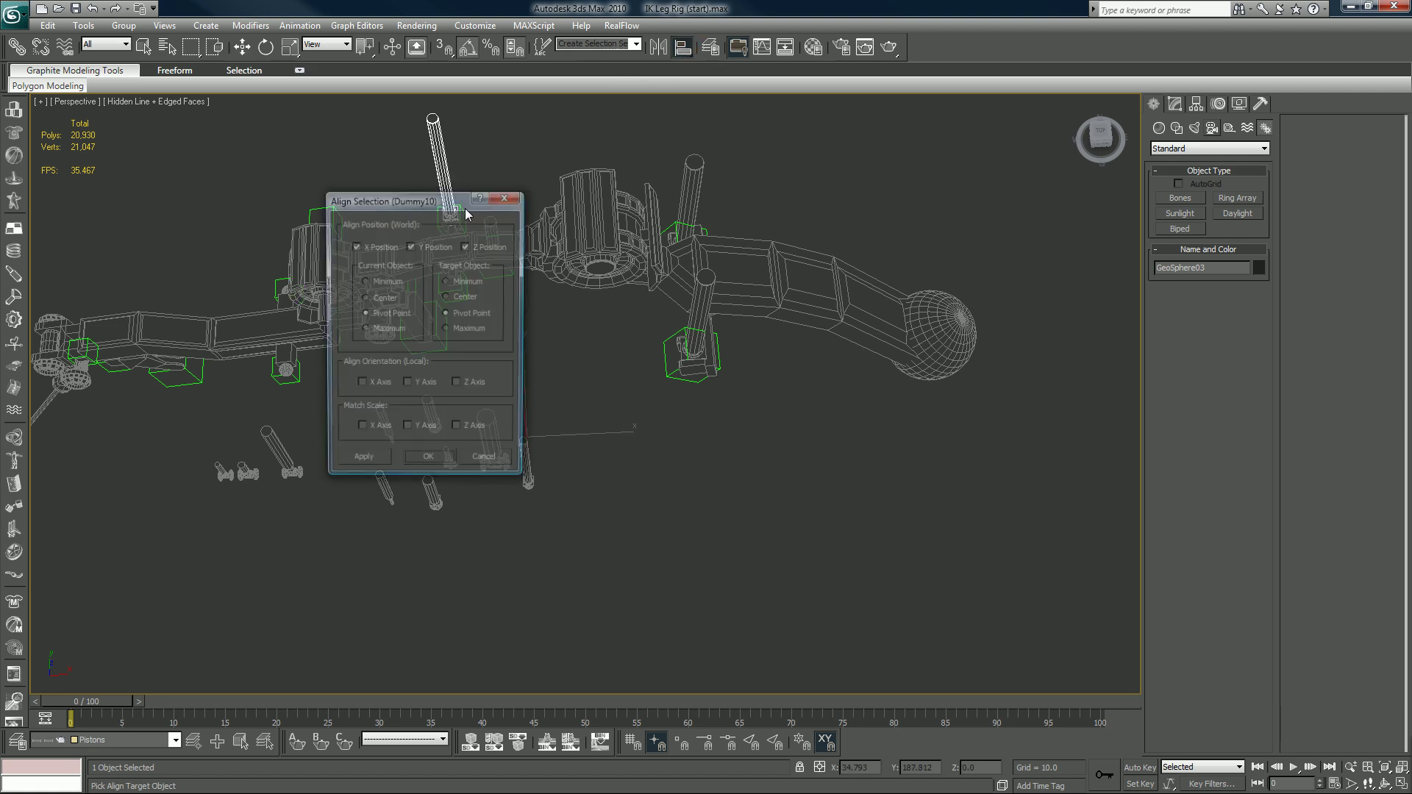
{"action": "left_click", "coordinate": [434, 461]}
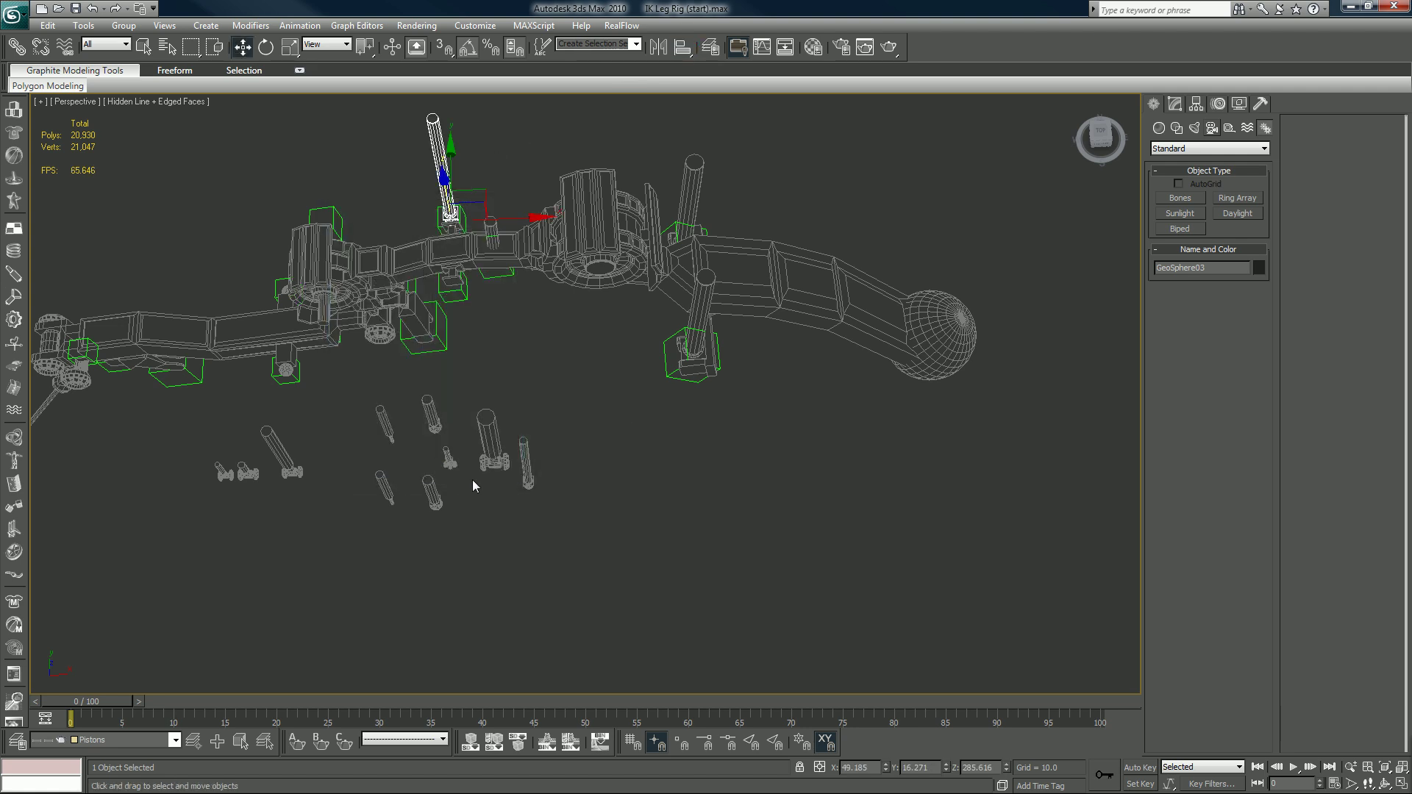
Align the remaining slim end piston to the dummy opposite Dummy10 on the middle segment, pivot to pivot in X, Y and Z position.
{"action": "left_click", "coordinate": [523, 472]}
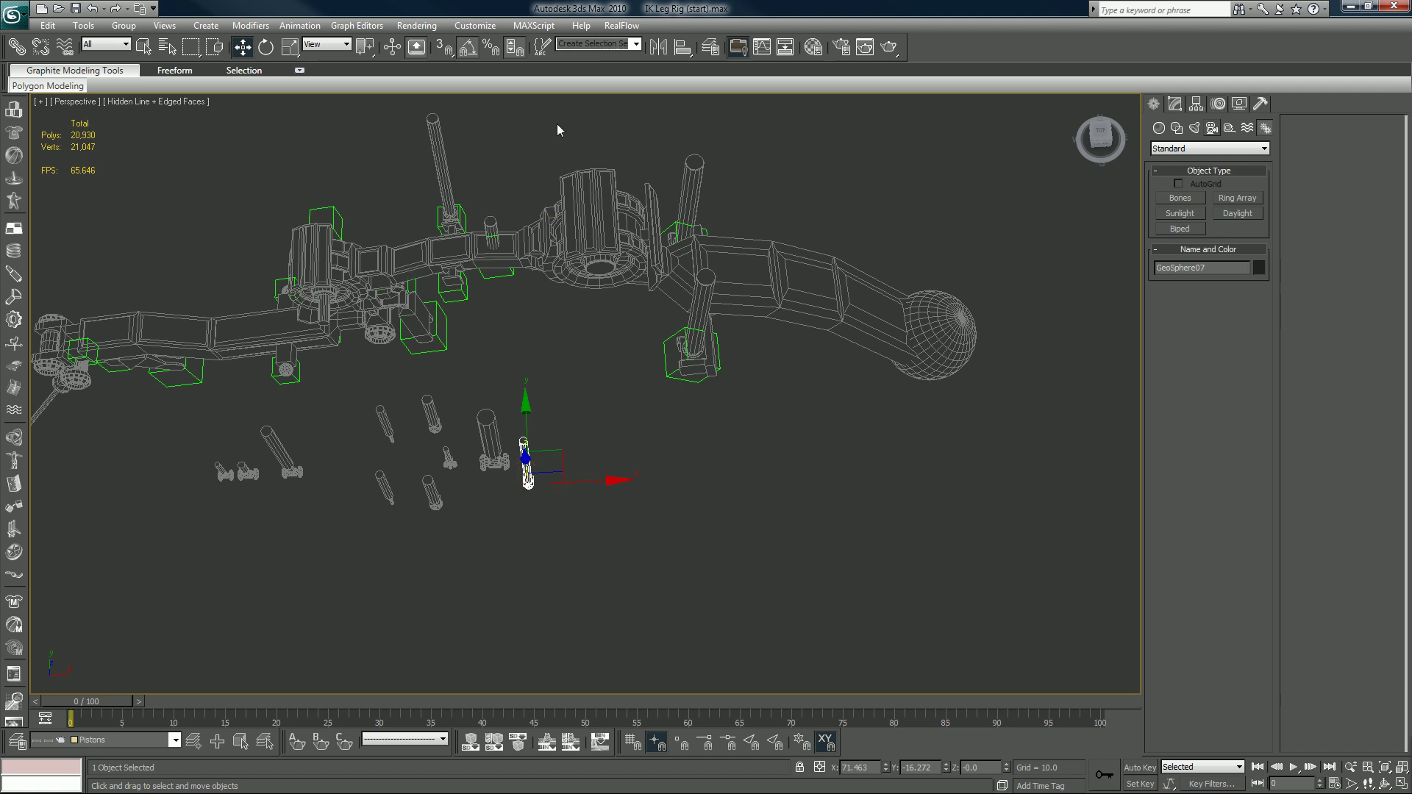
{"action": "left_click", "coordinate": [683, 47]}
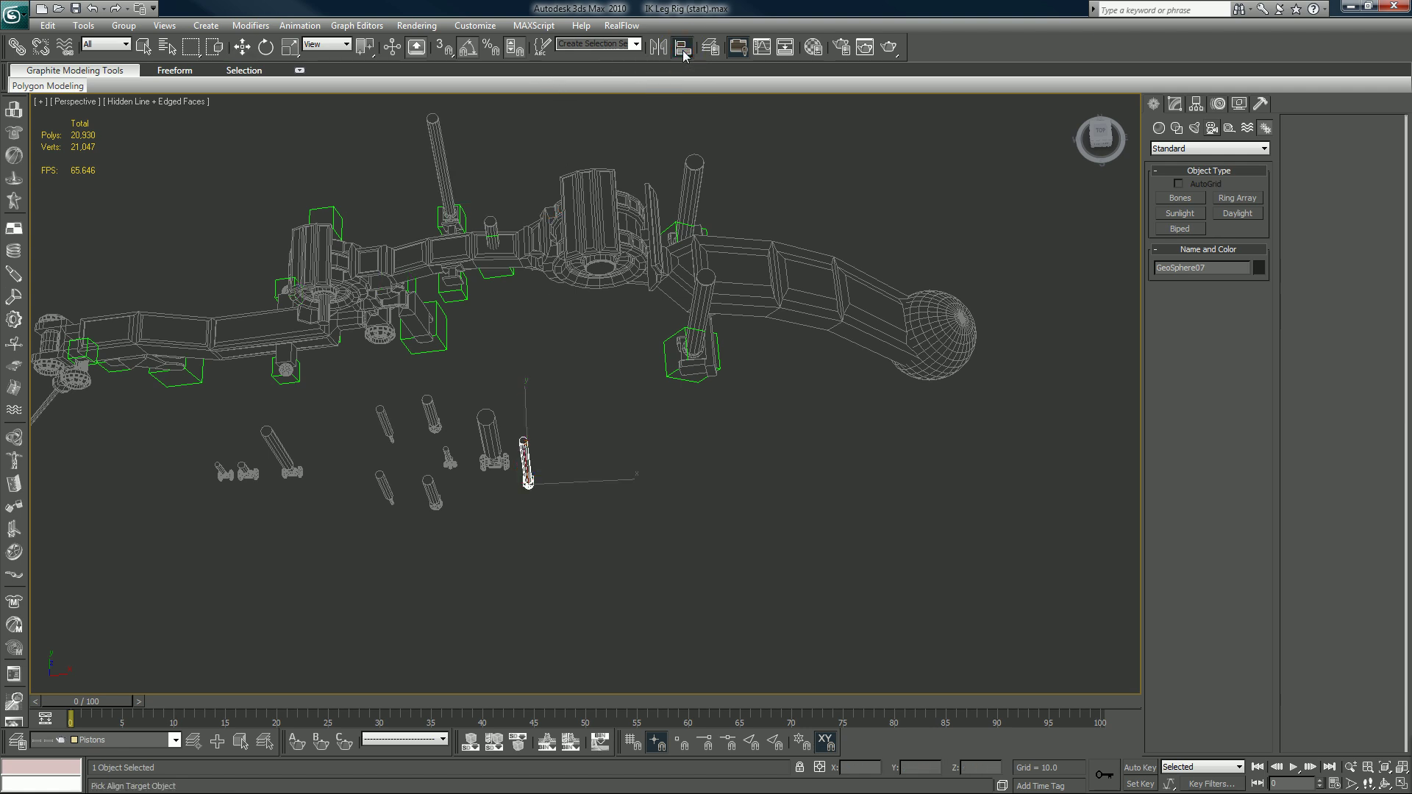
{"action": "left_click", "coordinate": [463, 291]}
{"action": "left_click", "coordinate": [430, 462]}
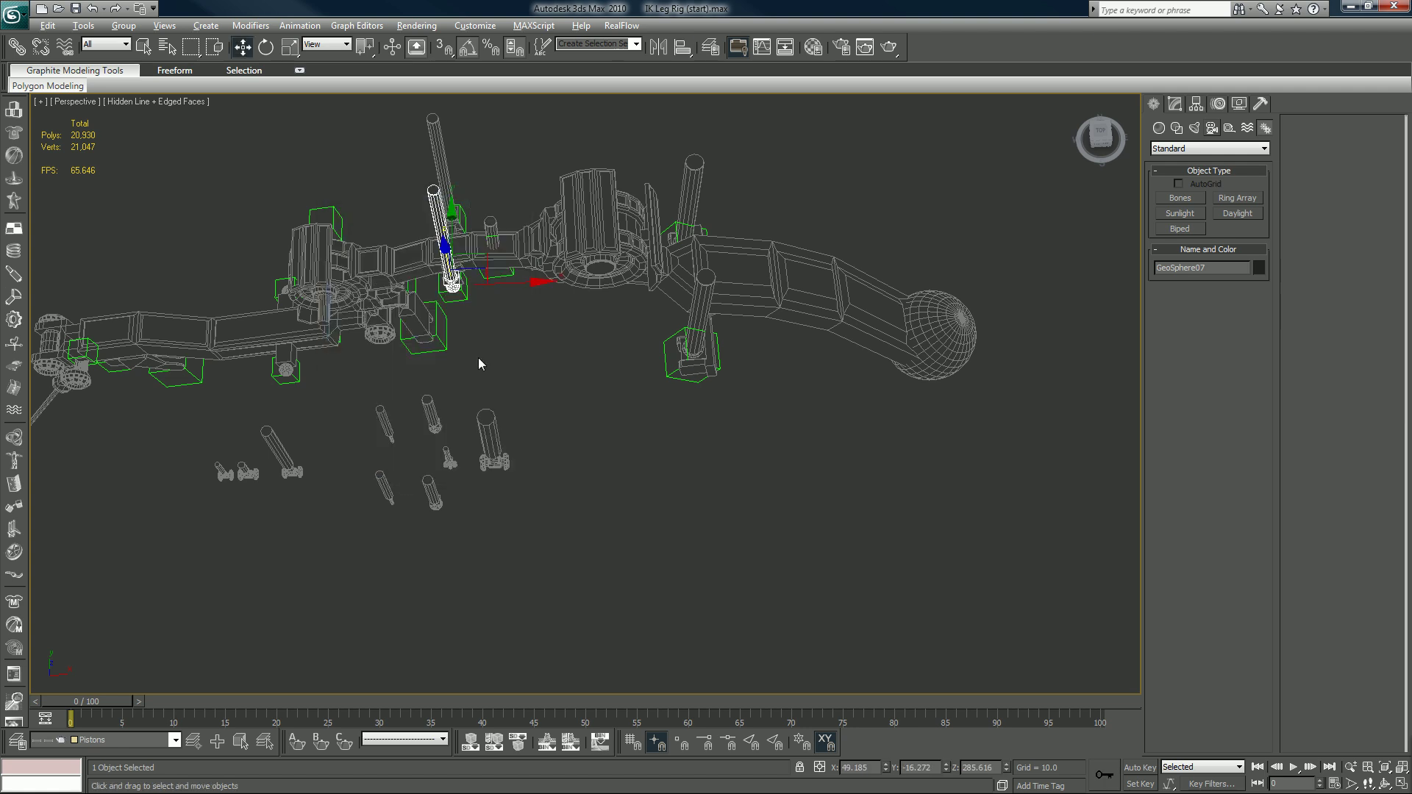
Align the thick piston with the wheeled base to Dummy08 beside the smaller round joint, pivot to pivot in X, Y and Z position.
{"action": "middle_click_drag", "start_coordinate": [478, 357], "coordinate": [578, 313], "text": "alt"}
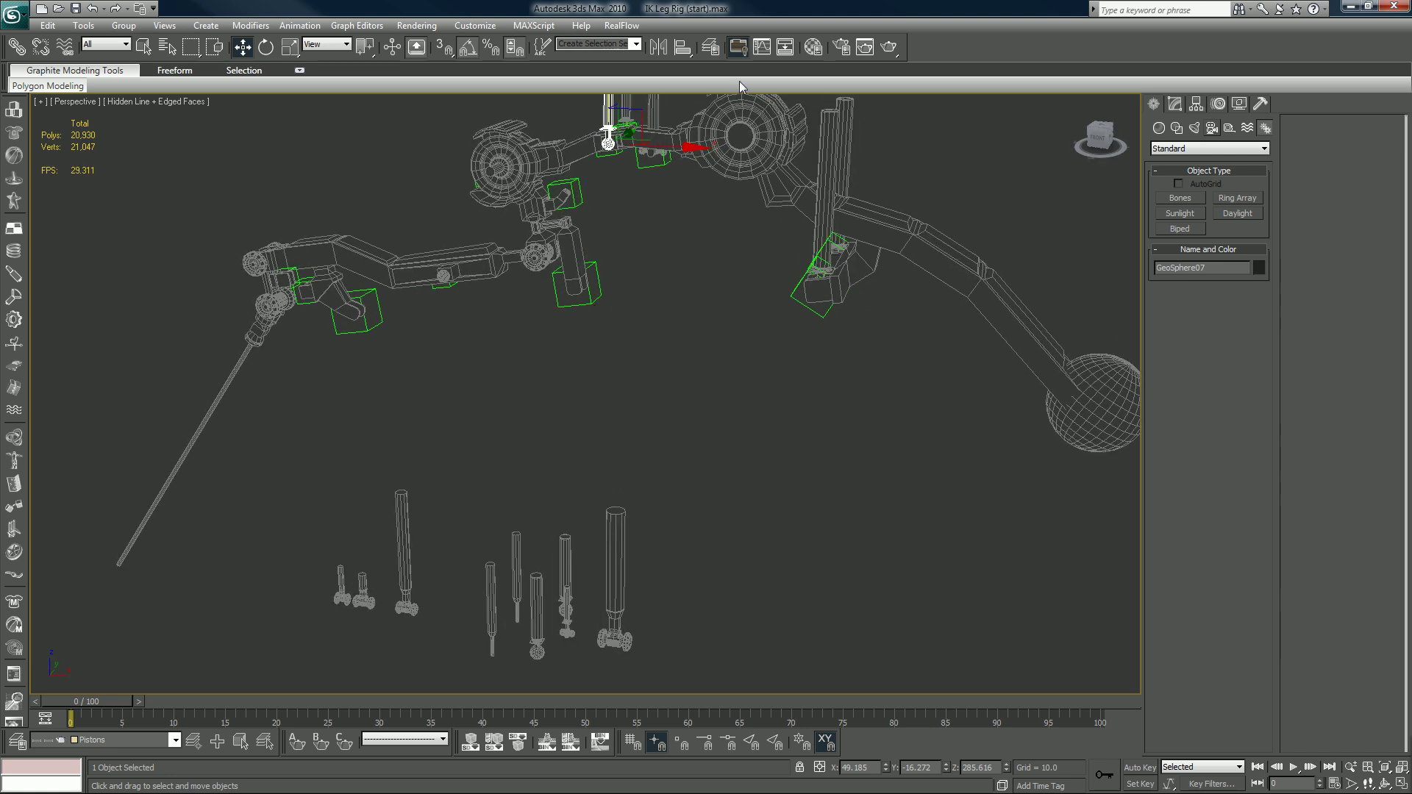
{"action": "left_click", "coordinate": [606, 587]}
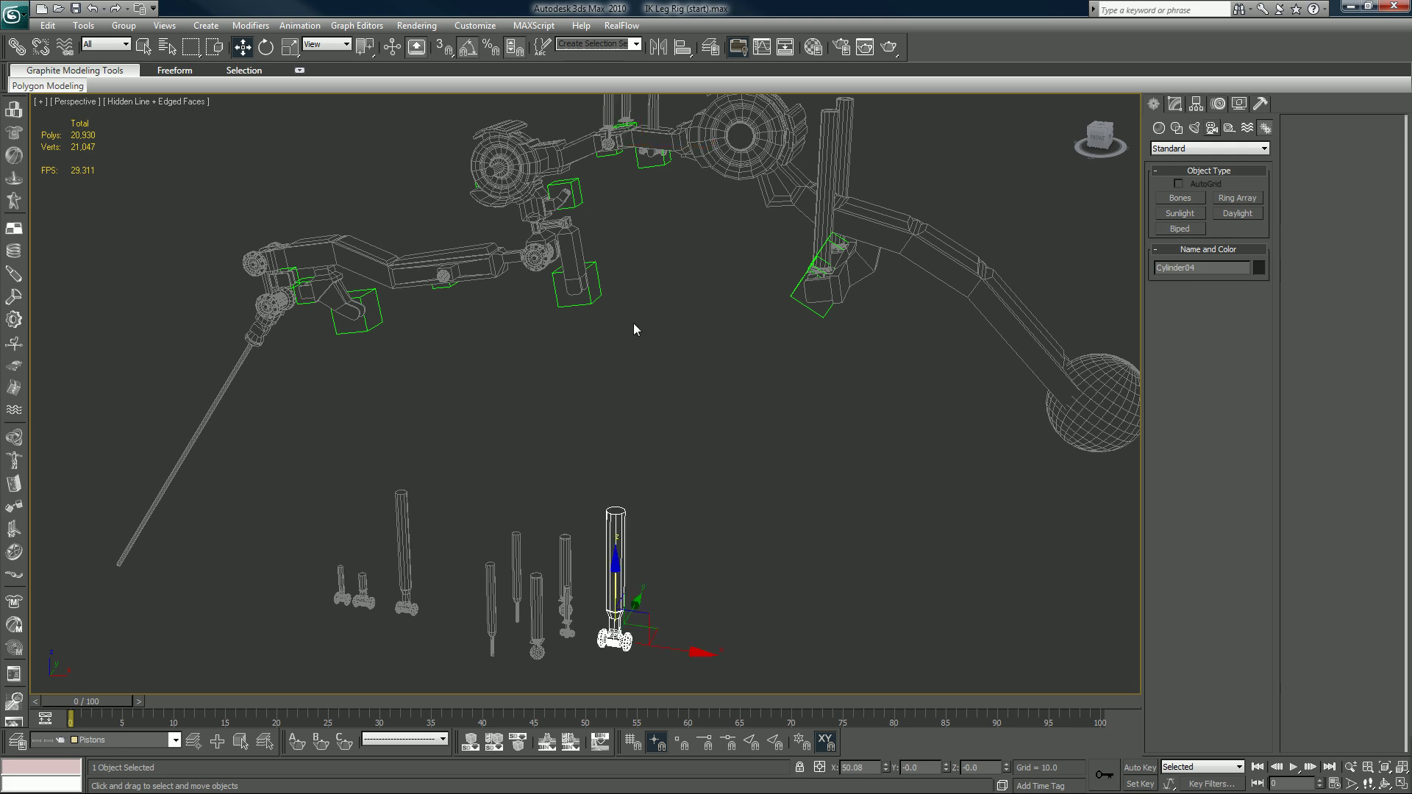
{"action": "mouse_move", "coordinate": [638, 309]}
{"action": "middle_mouse_down", "text": "alt"}
{"action": "mouse_move", "coordinate": [674, 303]}
{"action": "mouse_move", "coordinate": [653, 278]}
{"action": "mouse_move", "coordinate": [672, 316]}
{"action": "mouse_move", "coordinate": [661, 297]}
{"action": "middle_mouse_up", "text": "alt"}
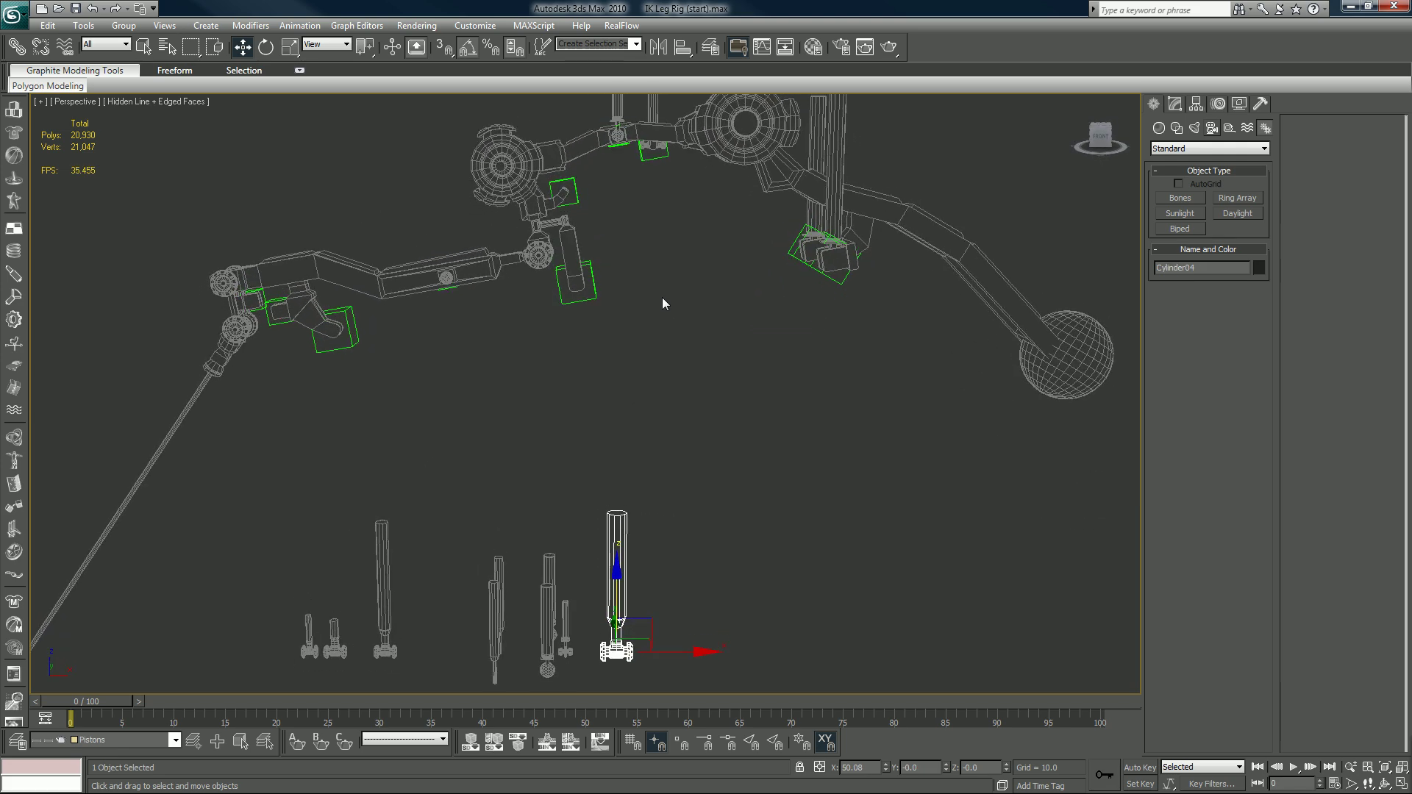
{"action": "left_click", "coordinate": [682, 47]}
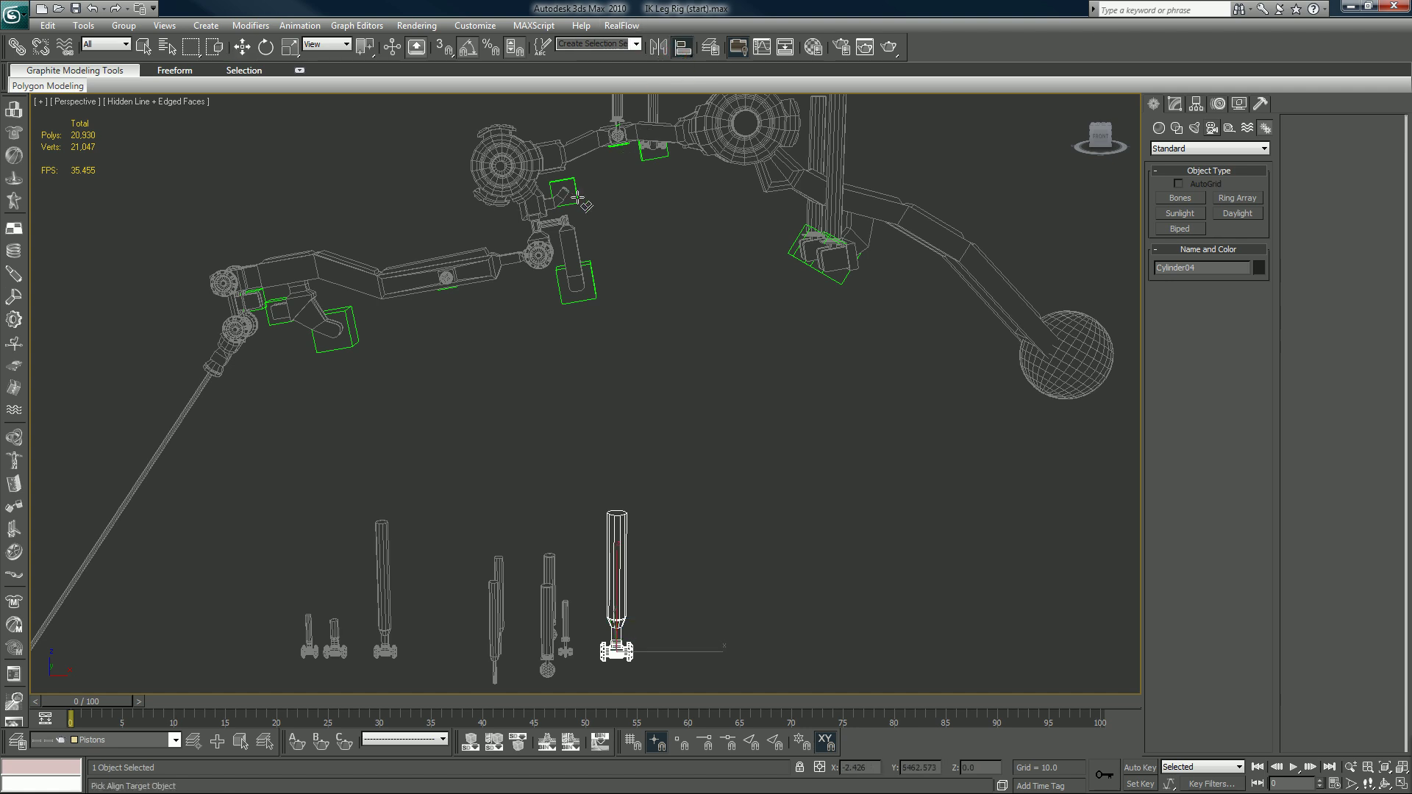
{"action": "left_click", "coordinate": [576, 197]}
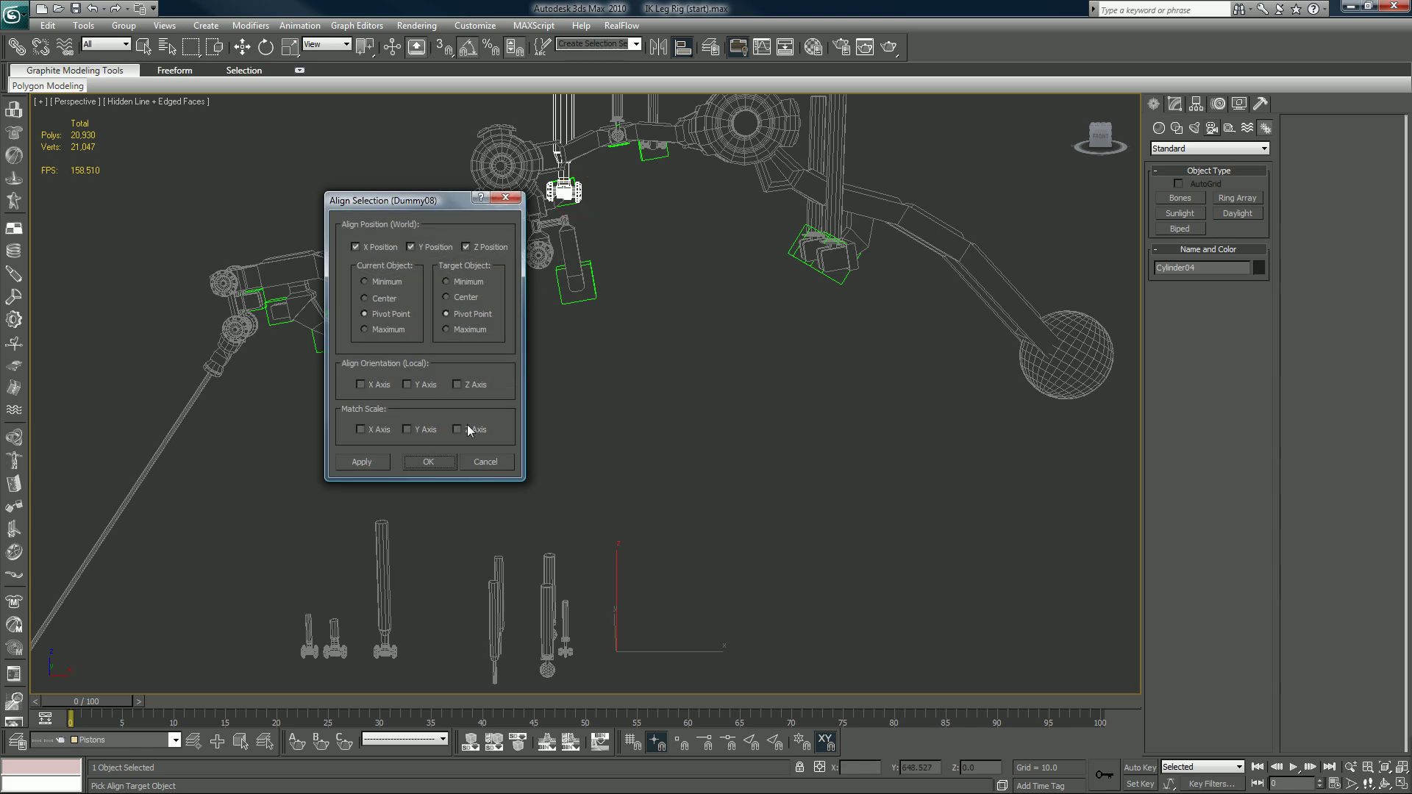
{"action": "left_click", "coordinate": [428, 460]}
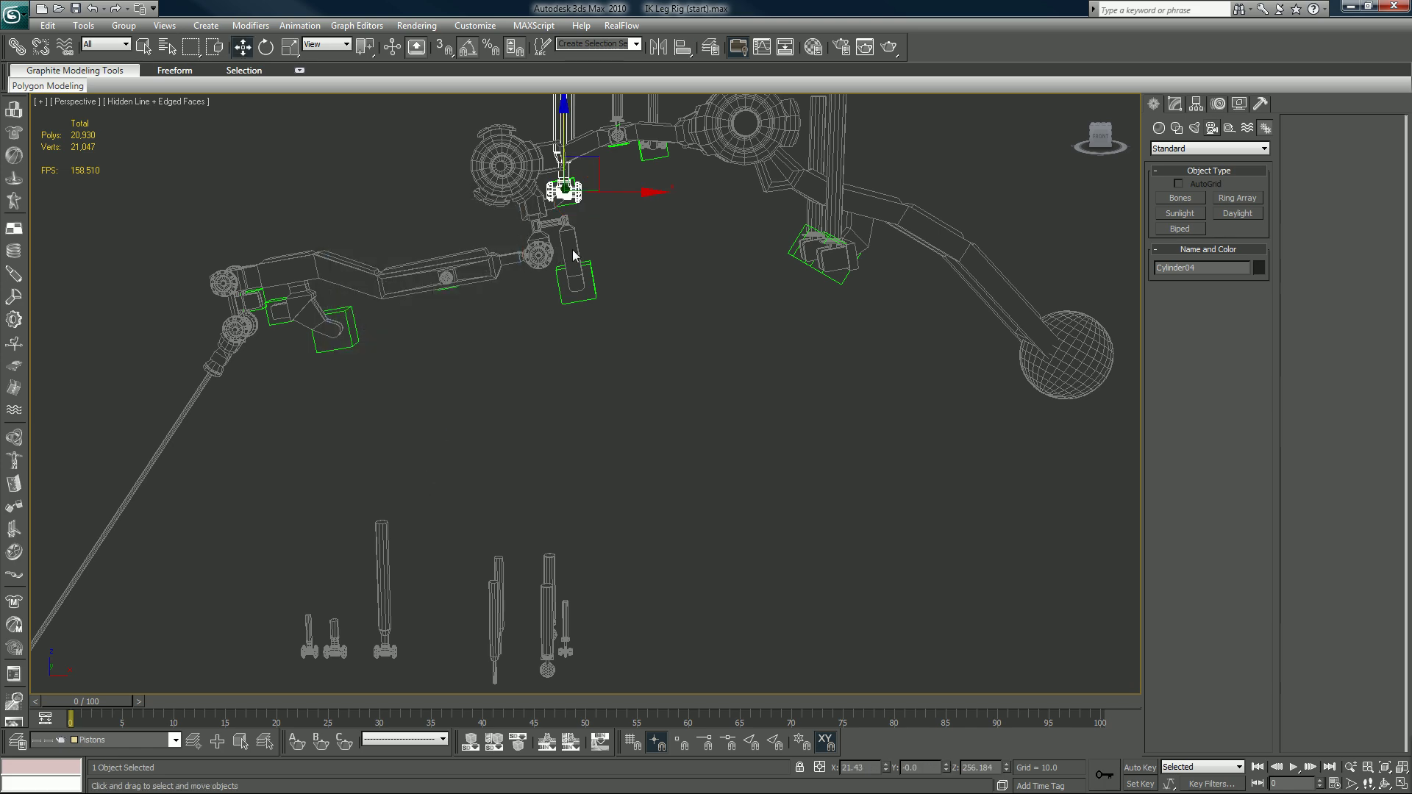
Check the thick piston's placement on the leg and select the small piston at the near end of the remaining row.
{"action": "middle_click_drag", "start_coordinate": [634, 200], "coordinate": [630, 412], "text": "alt"}
{"action": "scroll", "coordinate": [627, 409], "scroll_direction": "up", "scroll_amount": 5}
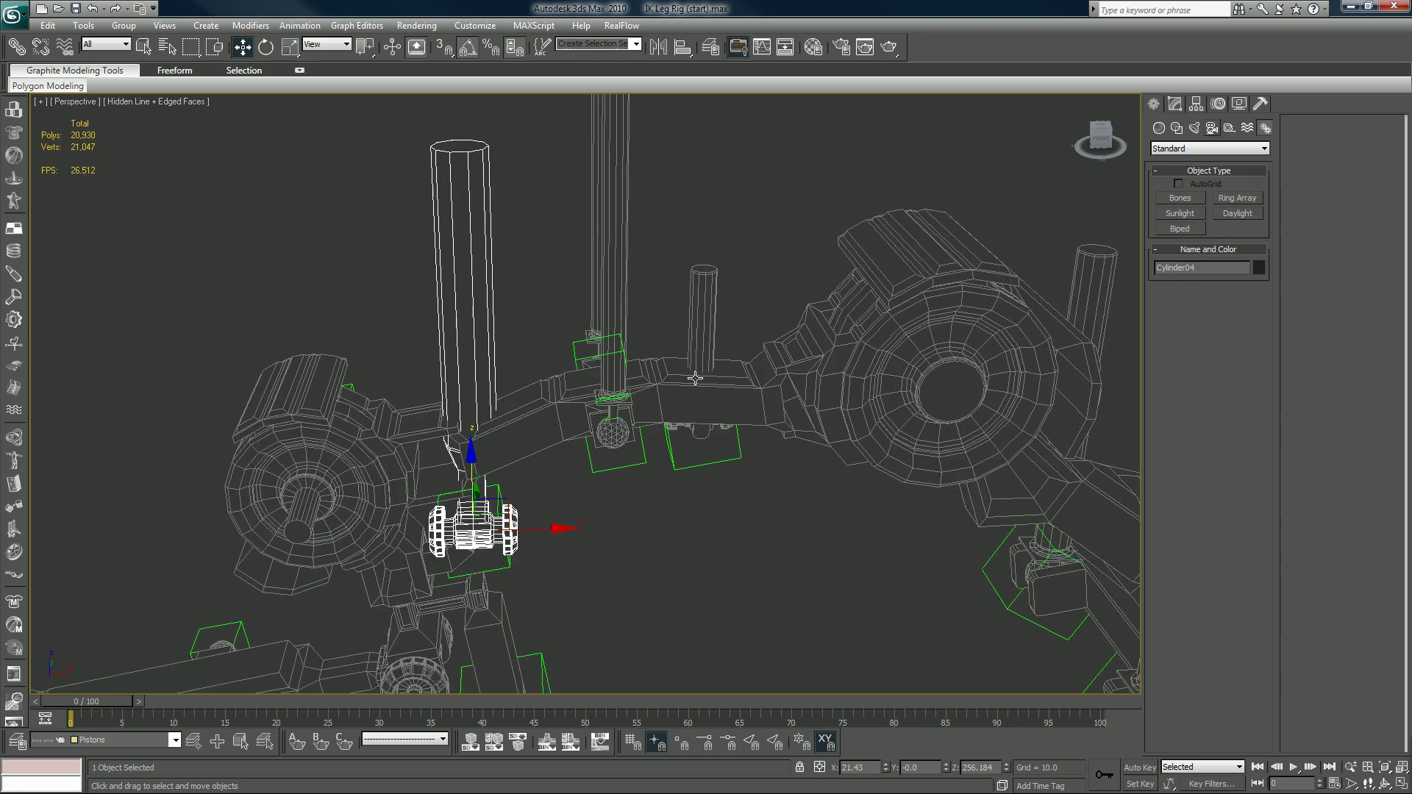
{"action": "middle_click_drag", "start_coordinate": [695, 378], "coordinate": [622, 355], "text": "alt"}
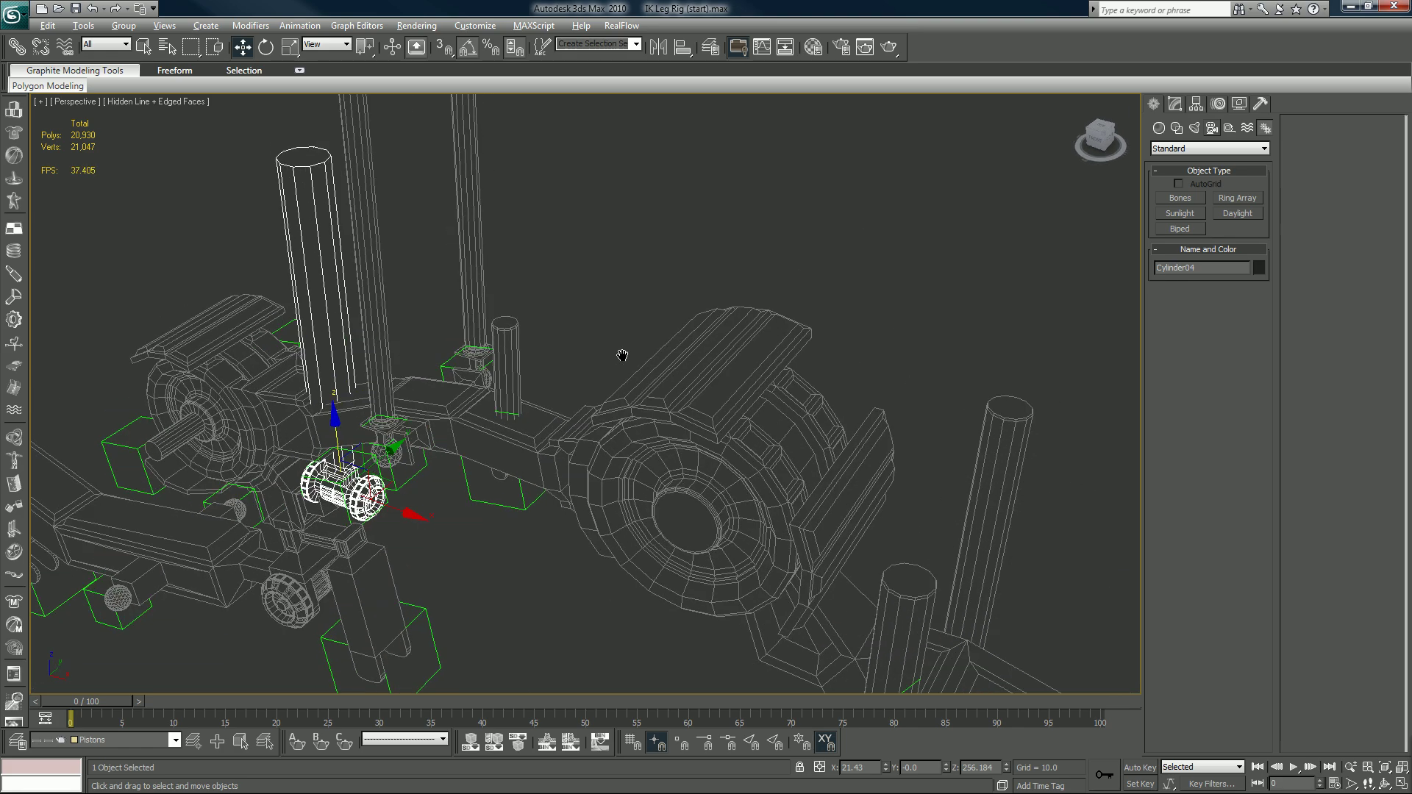
{"action": "scroll", "coordinate": [647, 354], "scroll_direction": "down", "scroll_amount": 3}
{"action": "scroll", "coordinate": [684, 367], "scroll_direction": "down", "scroll_amount": 5}
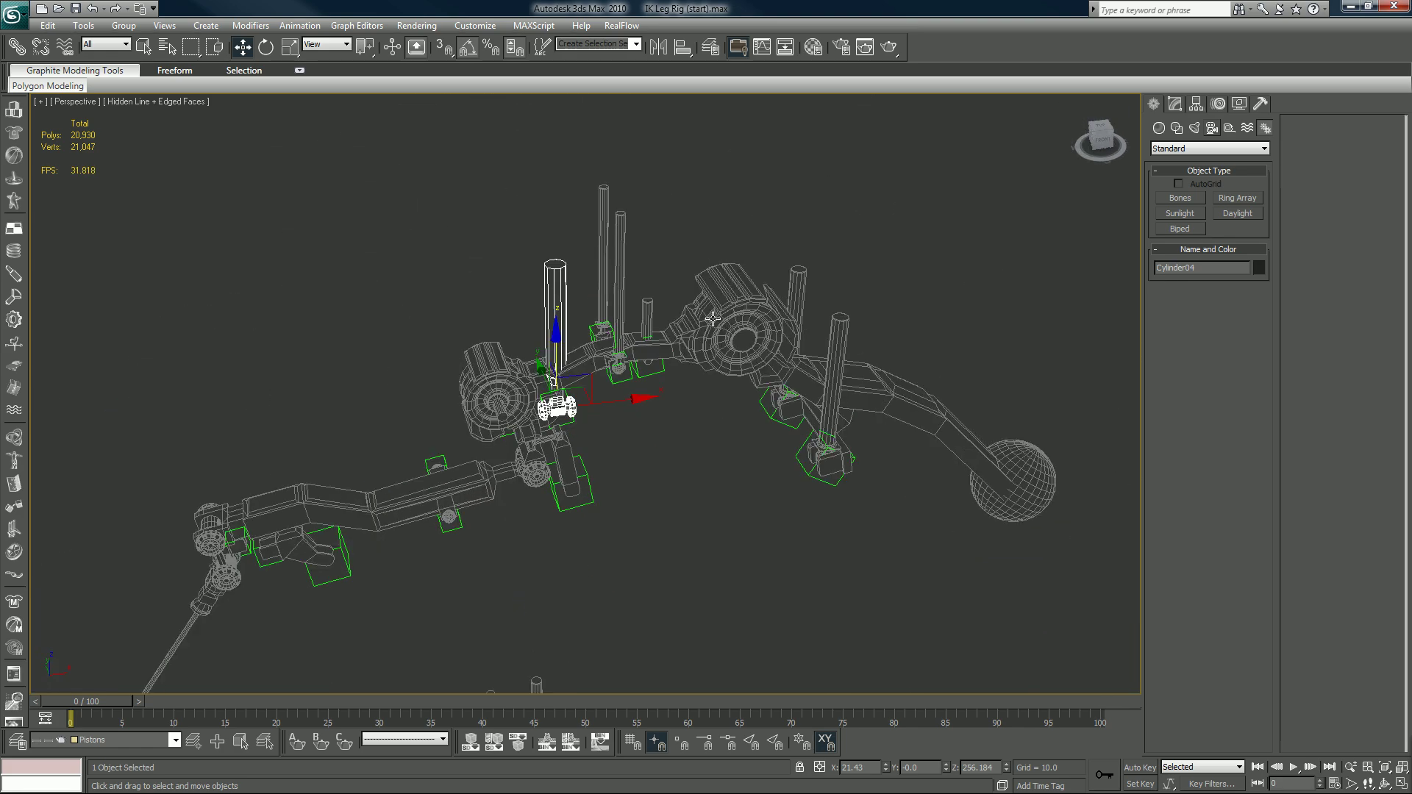
{"action": "middle_click_drag", "start_coordinate": [712, 317], "coordinate": [713, 196]}
{"action": "middle_click_drag", "start_coordinate": [712, 395], "coordinate": [700, 290]}
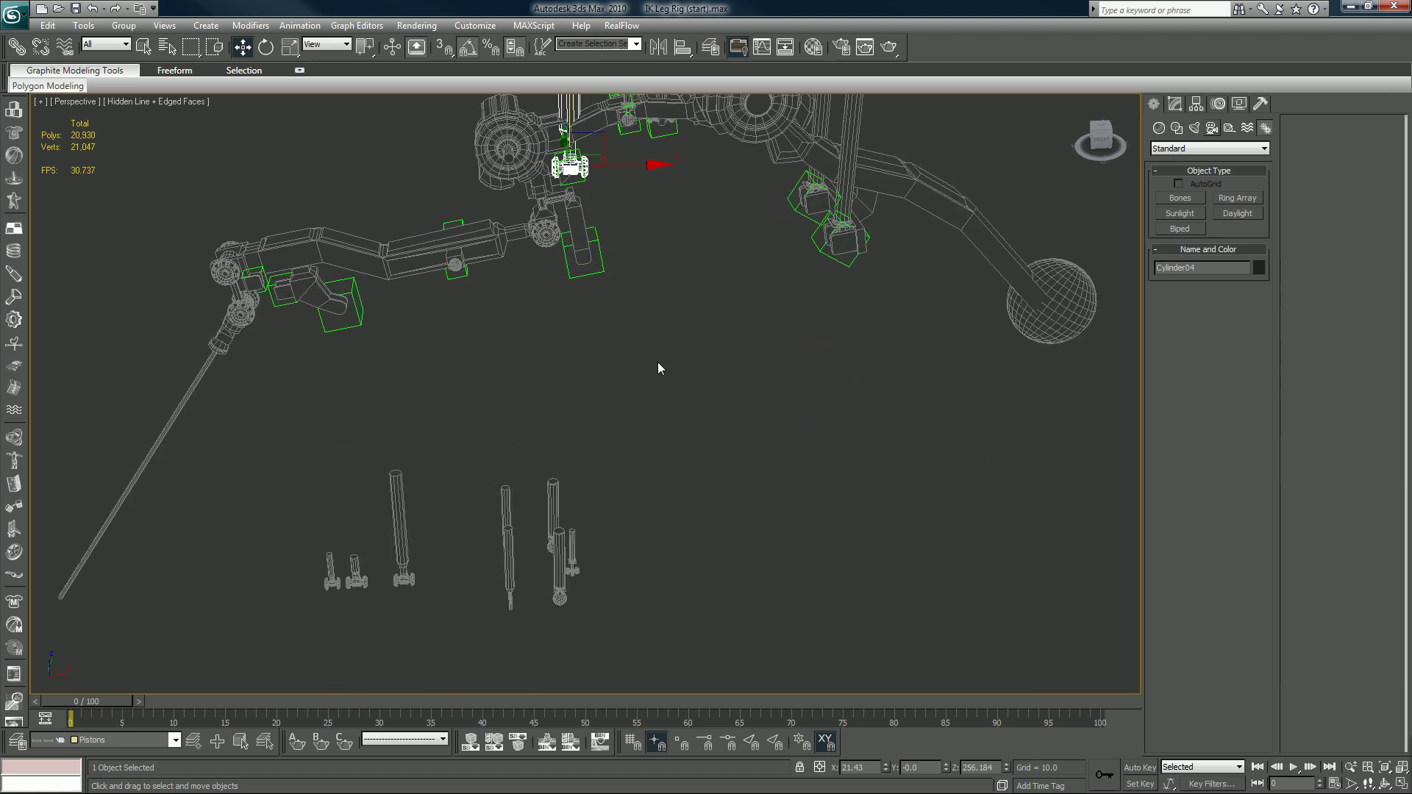
{"action": "middle_click_drag", "start_coordinate": [658, 362], "coordinate": [646, 346], "text": "alt"}
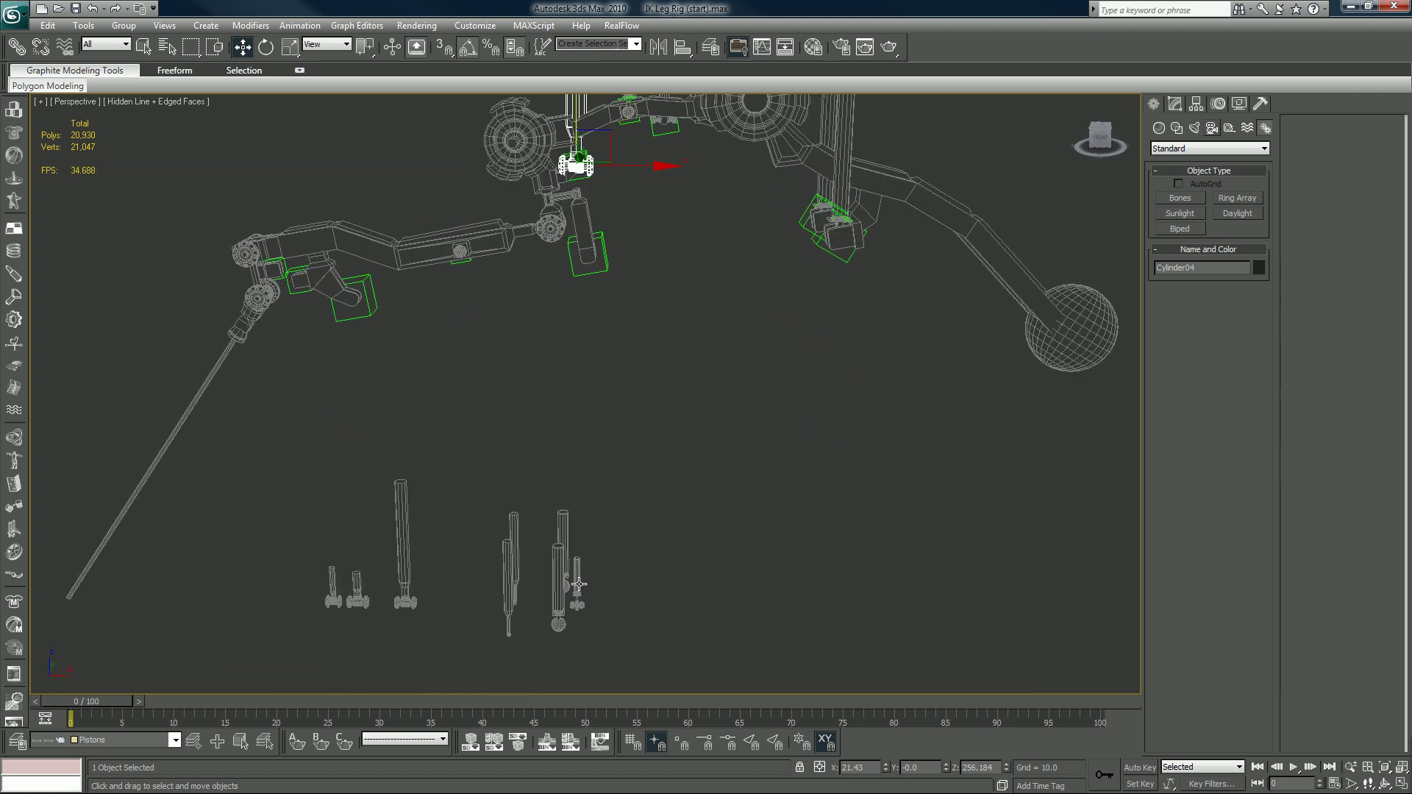
{"action": "middle_click_drag", "start_coordinate": [600, 366], "coordinate": [639, 301], "text": "alt"}
{"action": "left_click", "coordinate": [596, 469]}
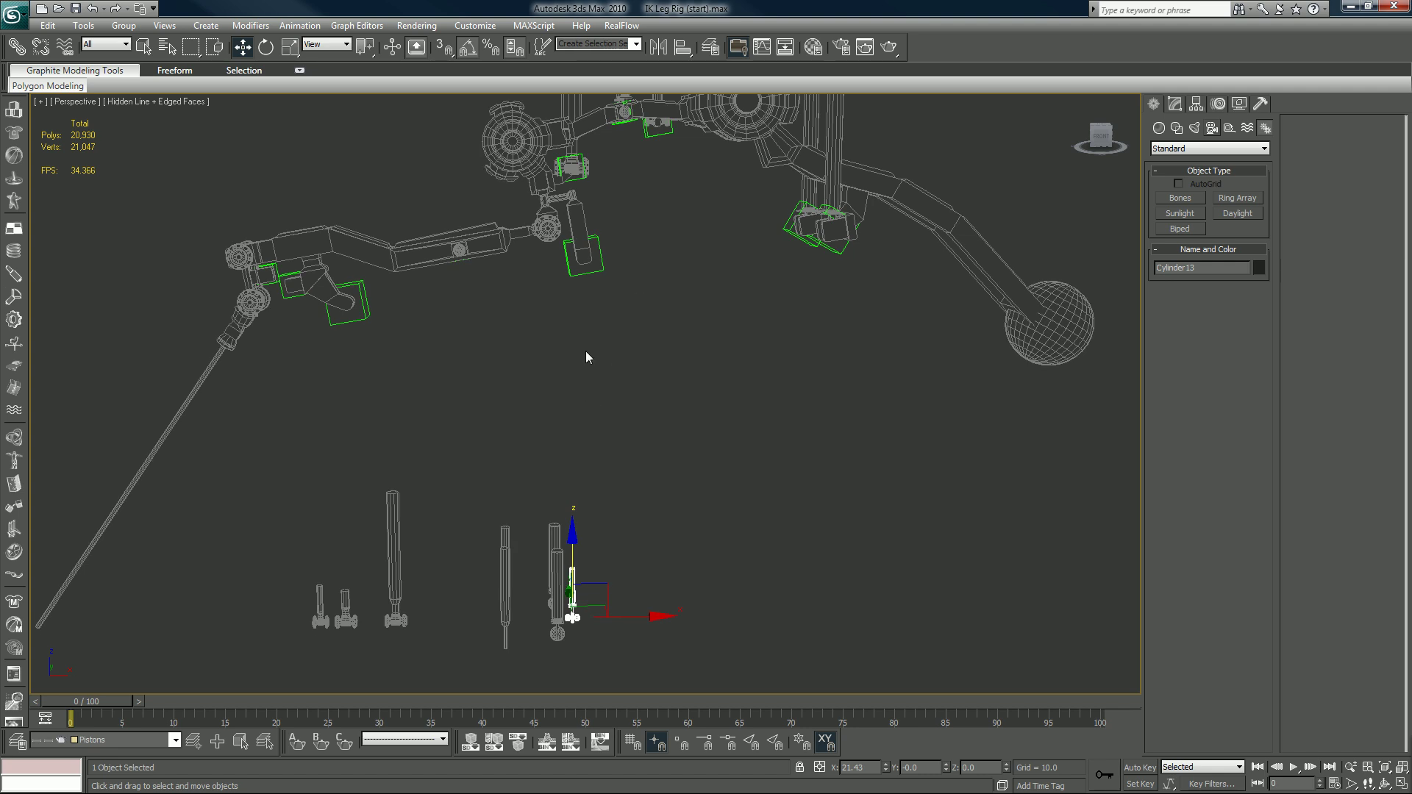
{"action": "middle_click_drag", "start_coordinate": [586, 356], "coordinate": [583, 425]}
{"action": "mouse_move", "coordinate": [582, 349]}
{"action": "middle_mouse_down", "text": "alt"}
{"action": "mouse_move", "coordinate": [529, 362]}
{"action": "mouse_move", "coordinate": [571, 368]}
{"action": "mouse_move", "coordinate": [596, 350]}
{"action": "mouse_move", "coordinate": [584, 331]}
{"action": "mouse_move", "coordinate": [583, 344]}
{"action": "middle_mouse_up", "text": "alt"}
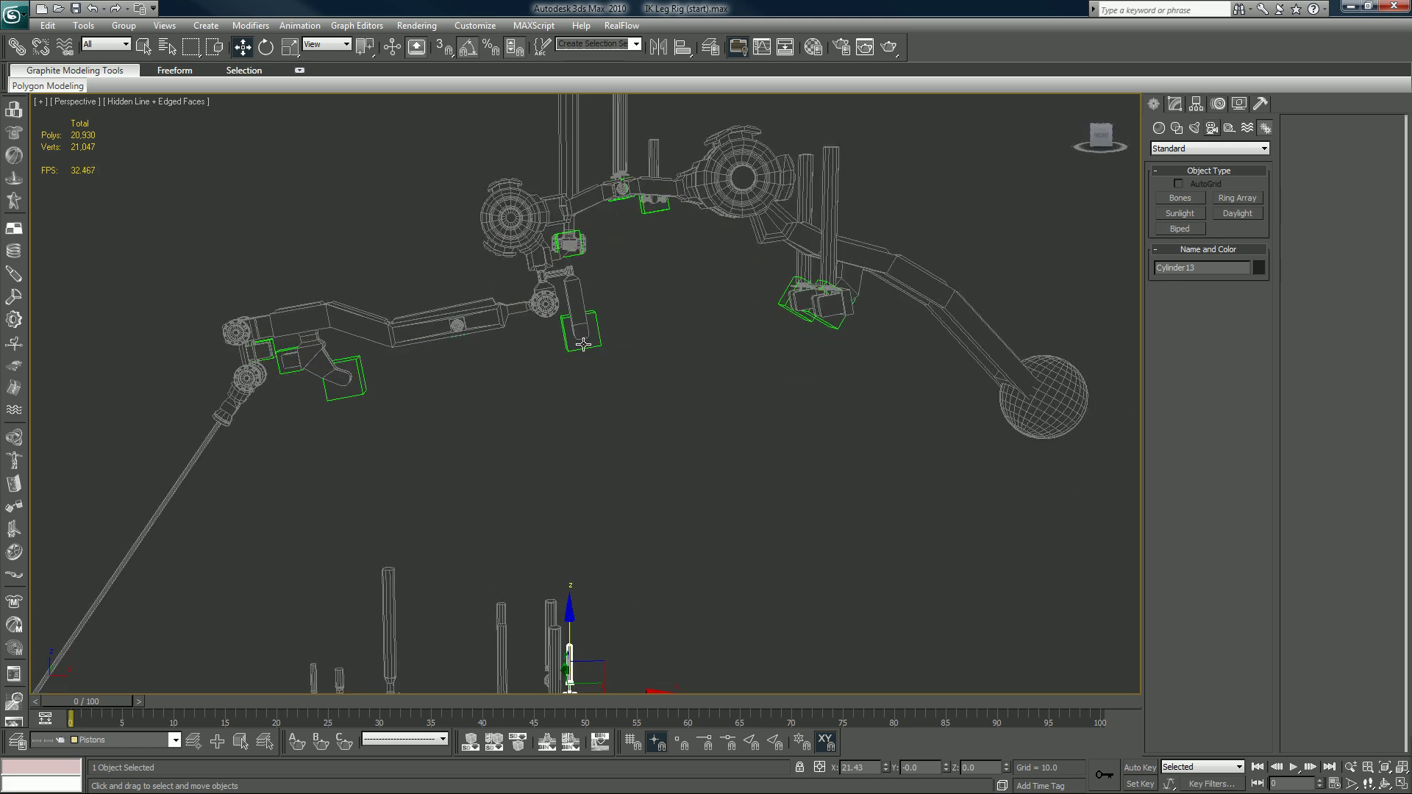